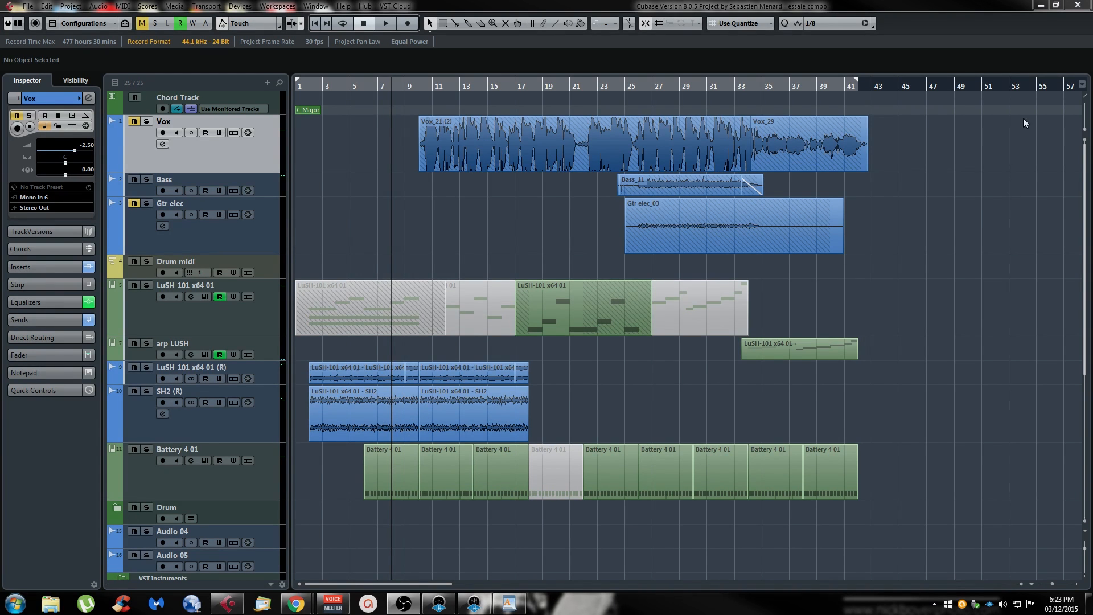
Switch to the desktop, open the user's profile folder and select the AppData folder
left_click(1038, 3)
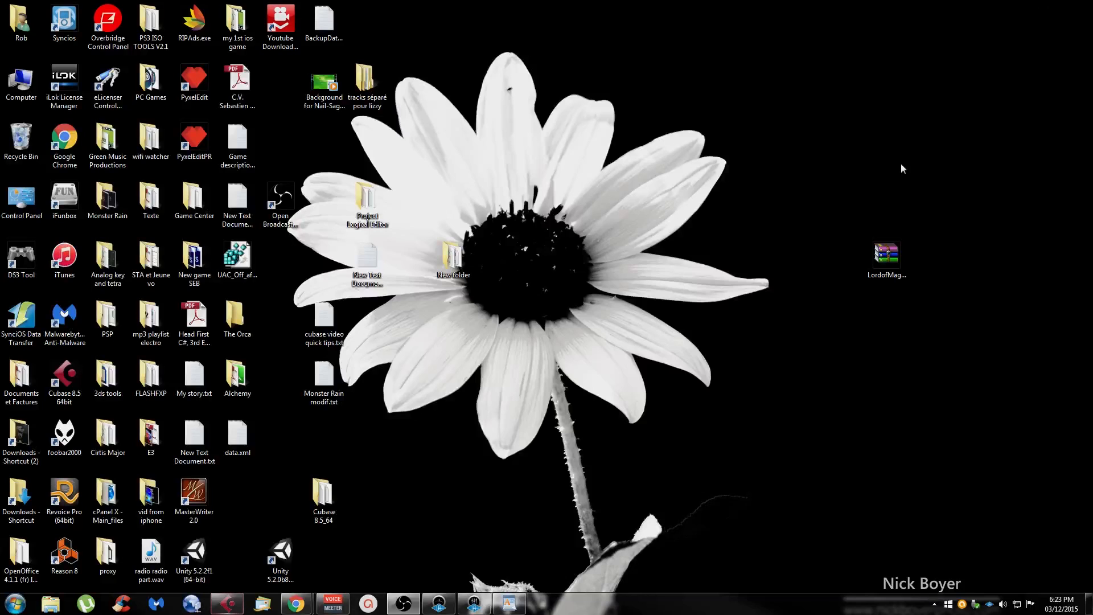
double_click(22, 25)
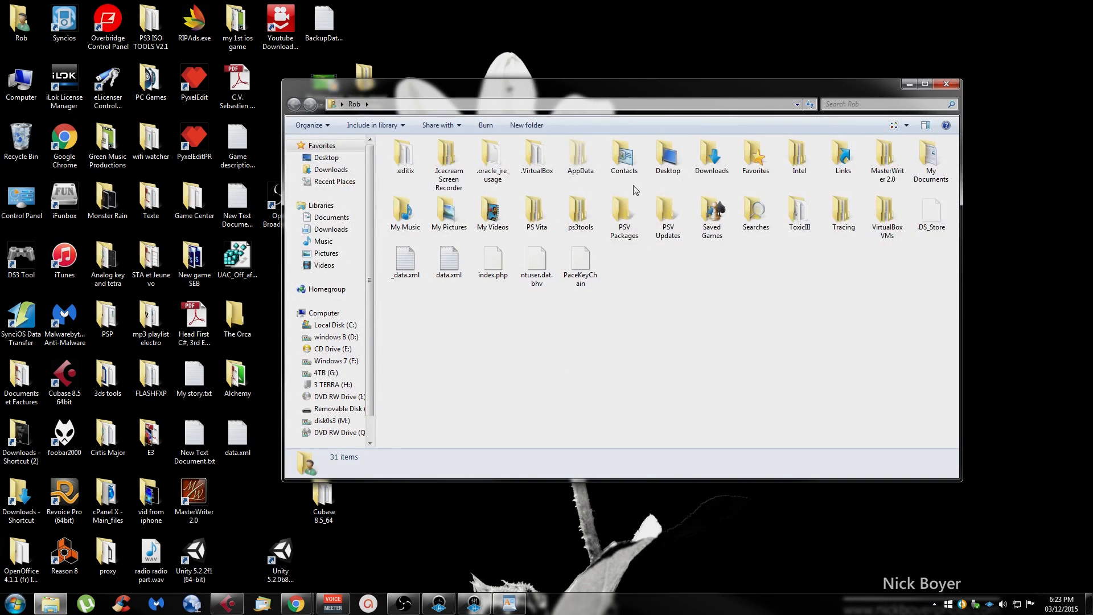
left_click(580, 165)
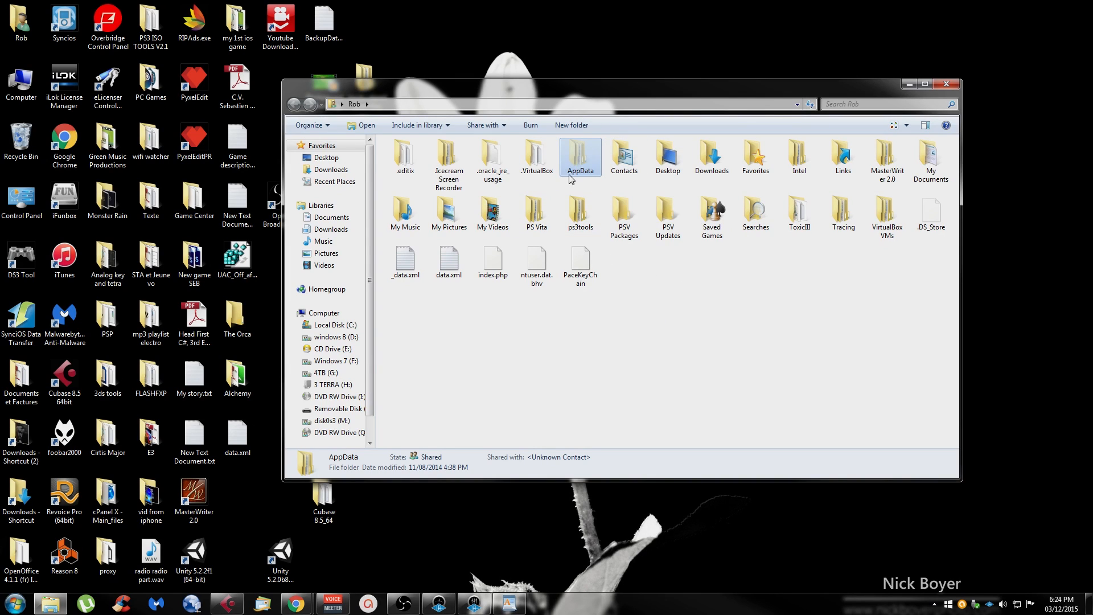
left_click(678, 370)
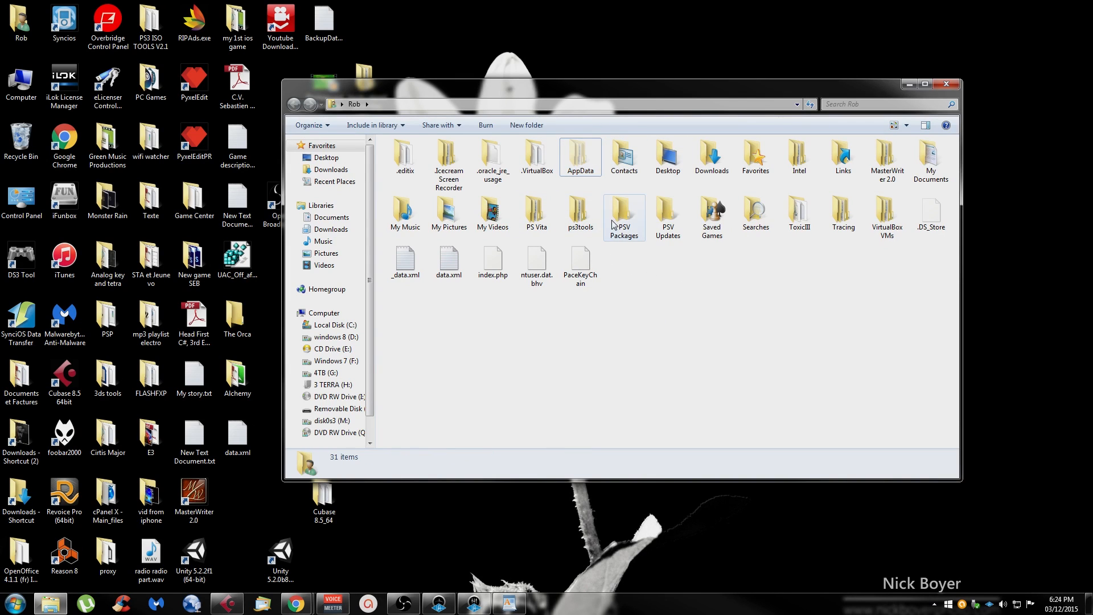
left_click(593, 164)
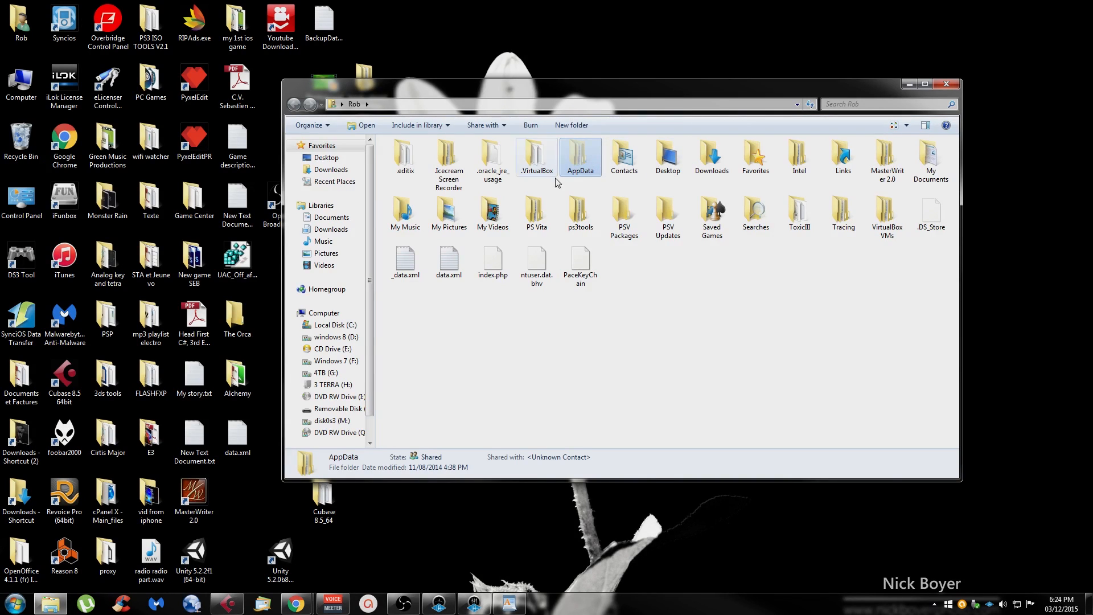
Check in the Control Panel's Folder Options that hidden files, folders, and drives are shown, and close the open windows
left_click(15, 603)
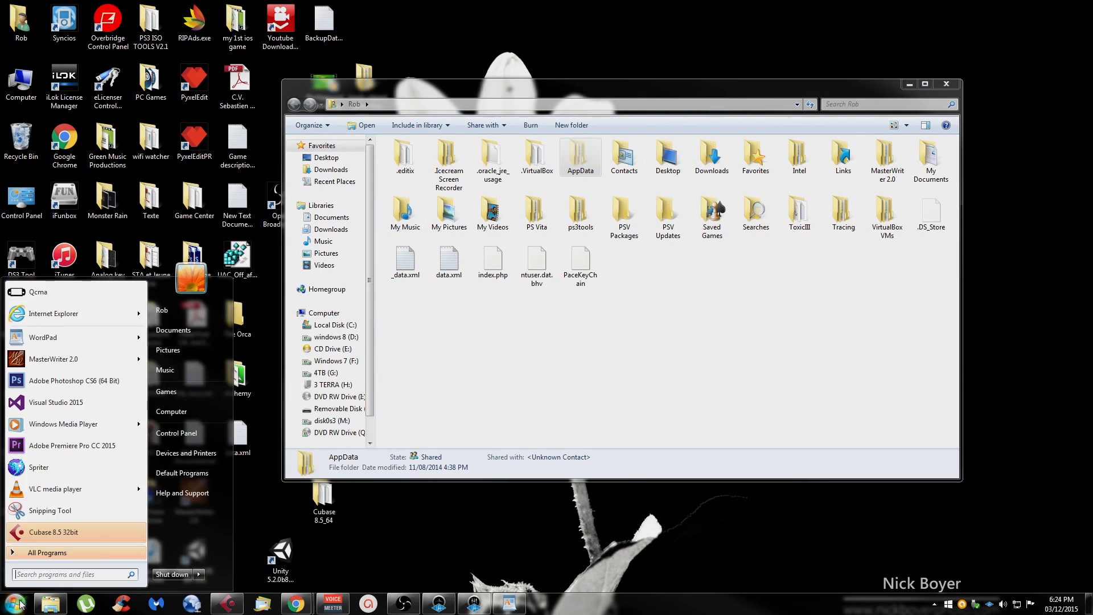
left_click(176, 433)
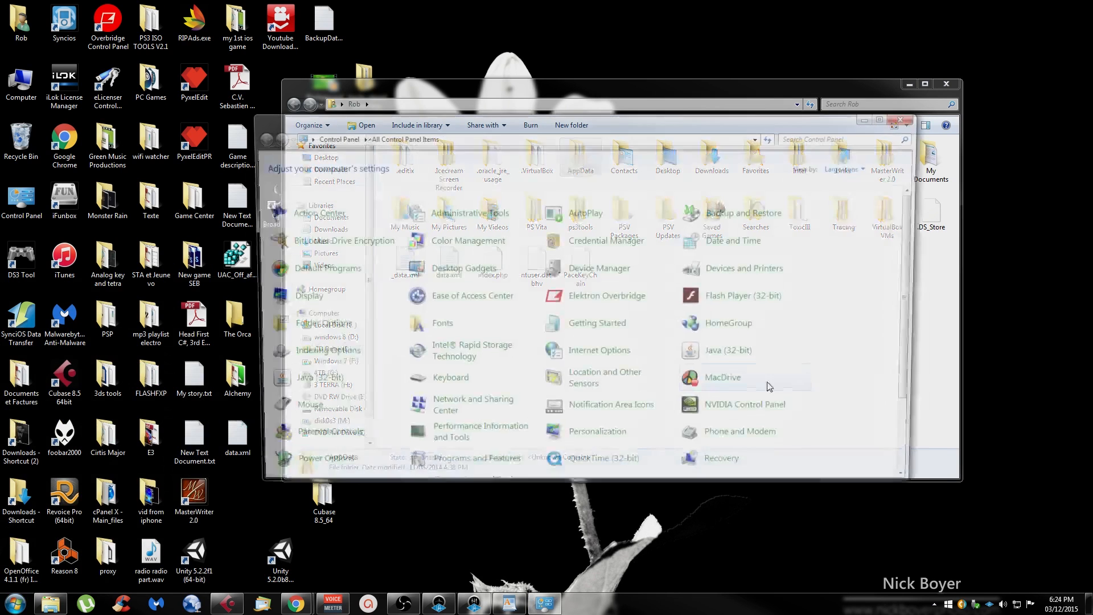
scroll(874, 241, "down", 3)
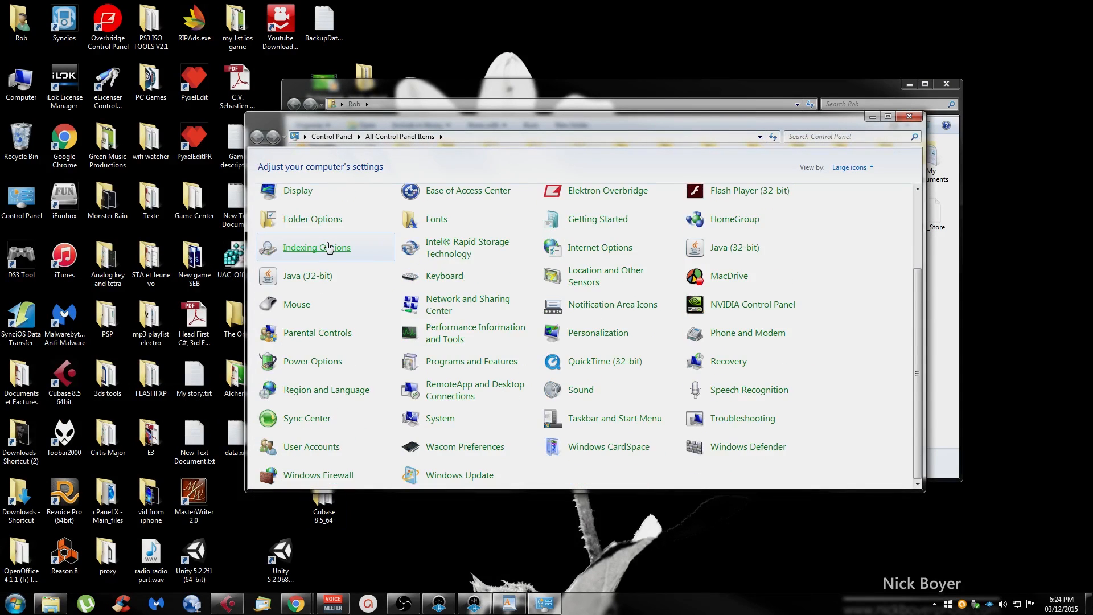
left_click(869, 169)
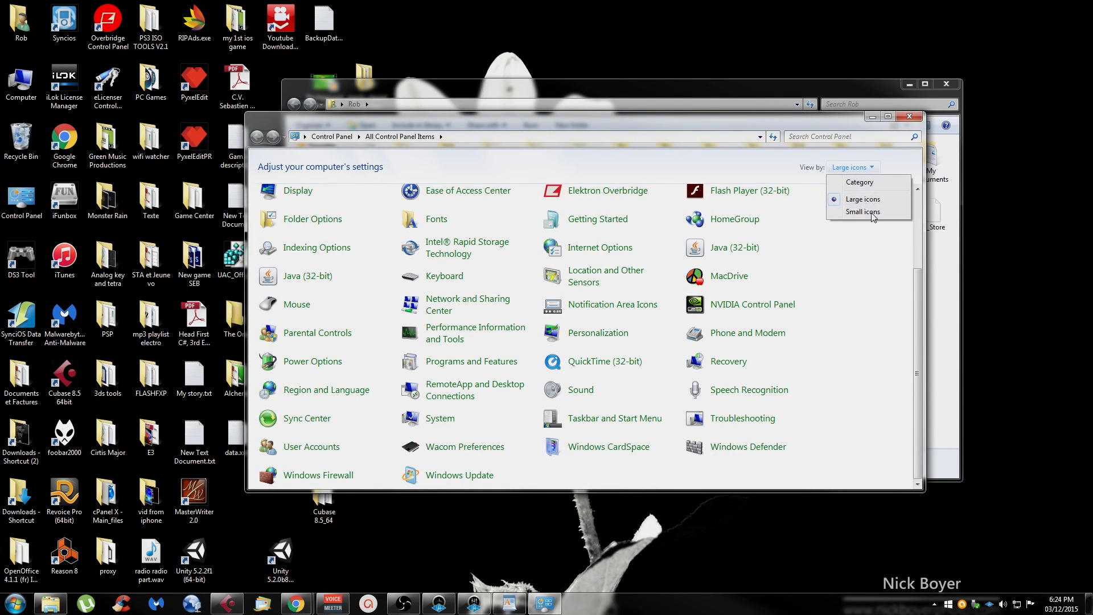
left_click(895, 283)
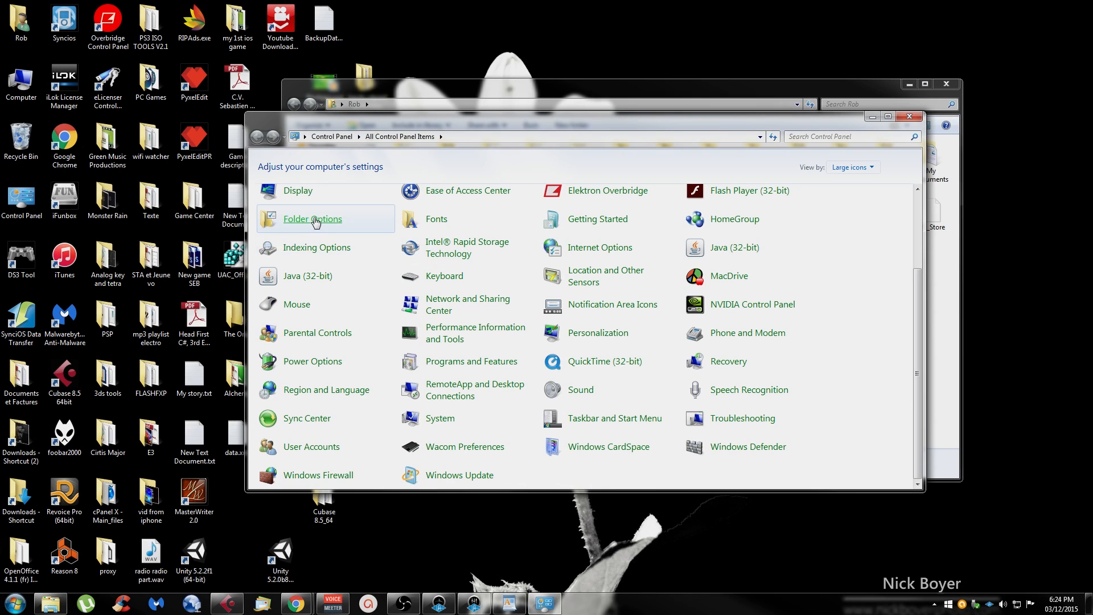
left_click(481, 225)
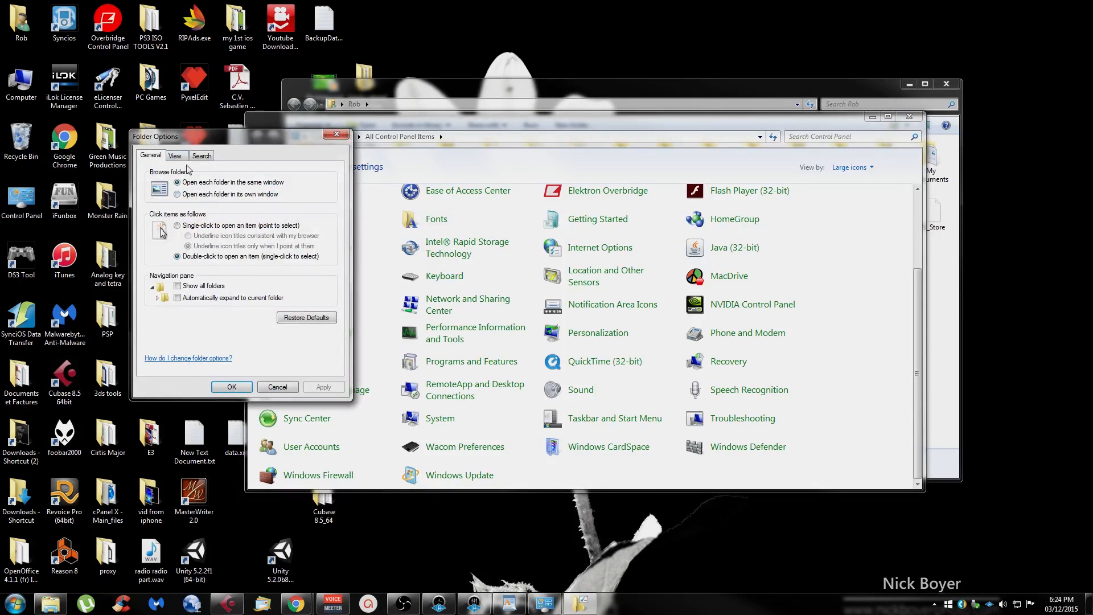
left_click(175, 157)
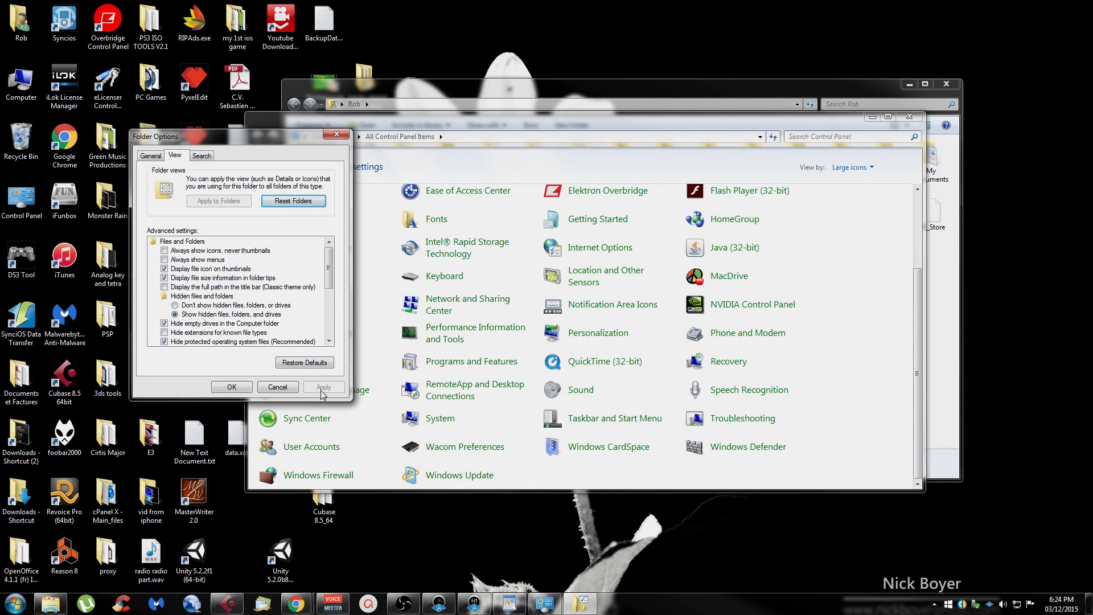
left_click(232, 387)
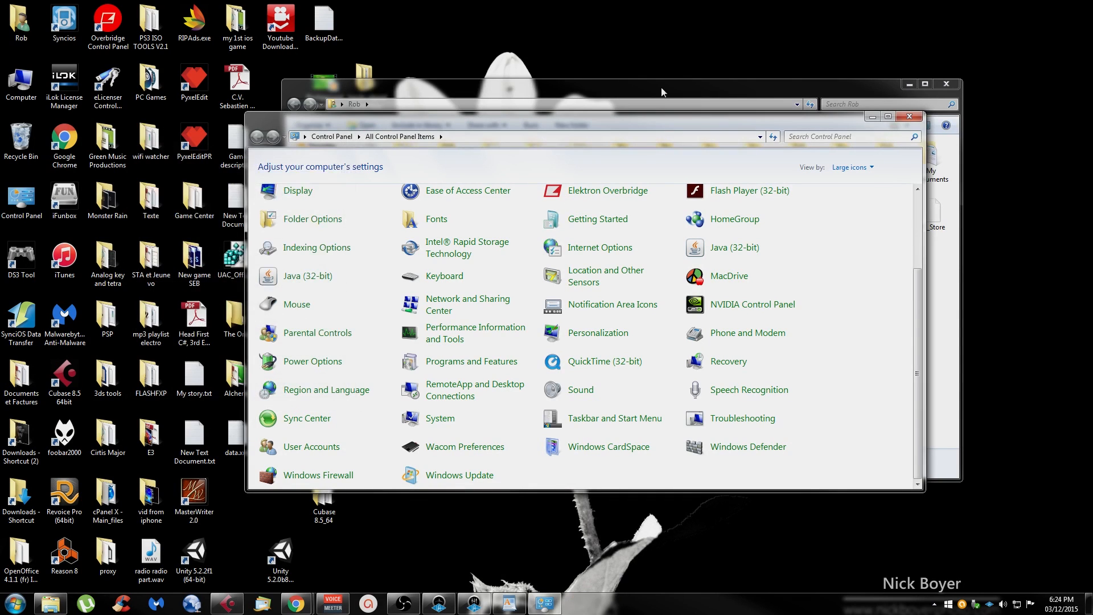
left_click(909, 116)
left_click(946, 85)
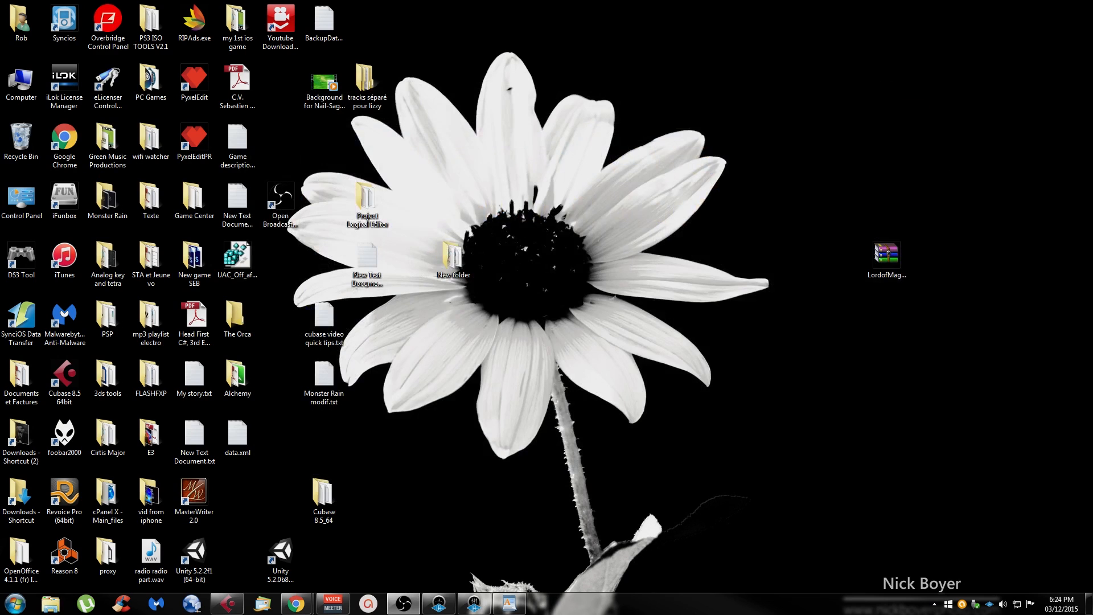
Open the user's profile folder inside Users on Local Disk (C:)
left_click(22, 20)
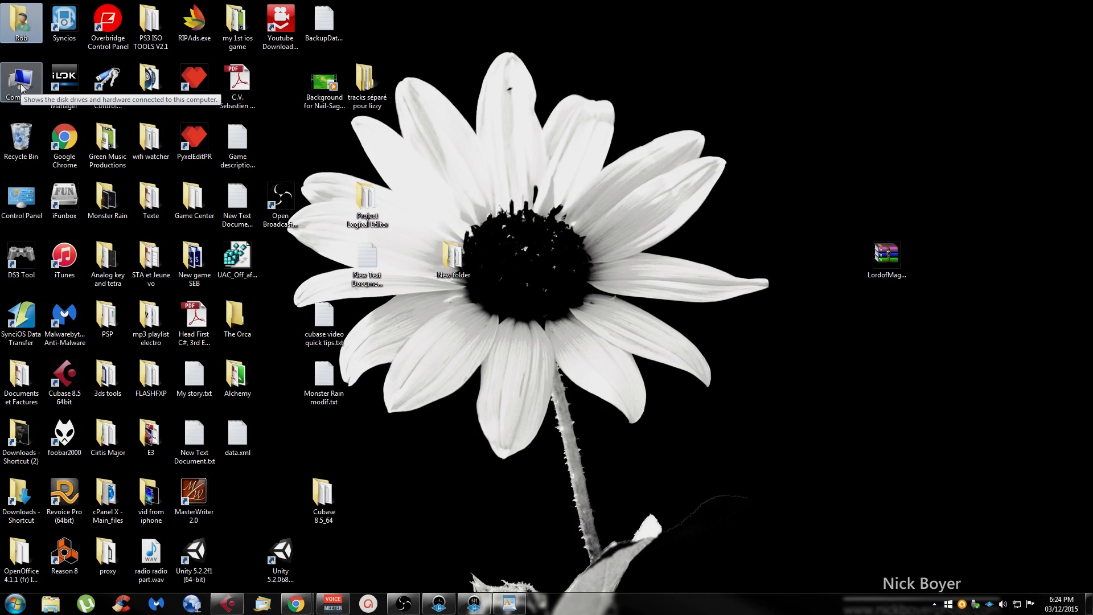
double_click(22, 87)
left_click(451, 171)
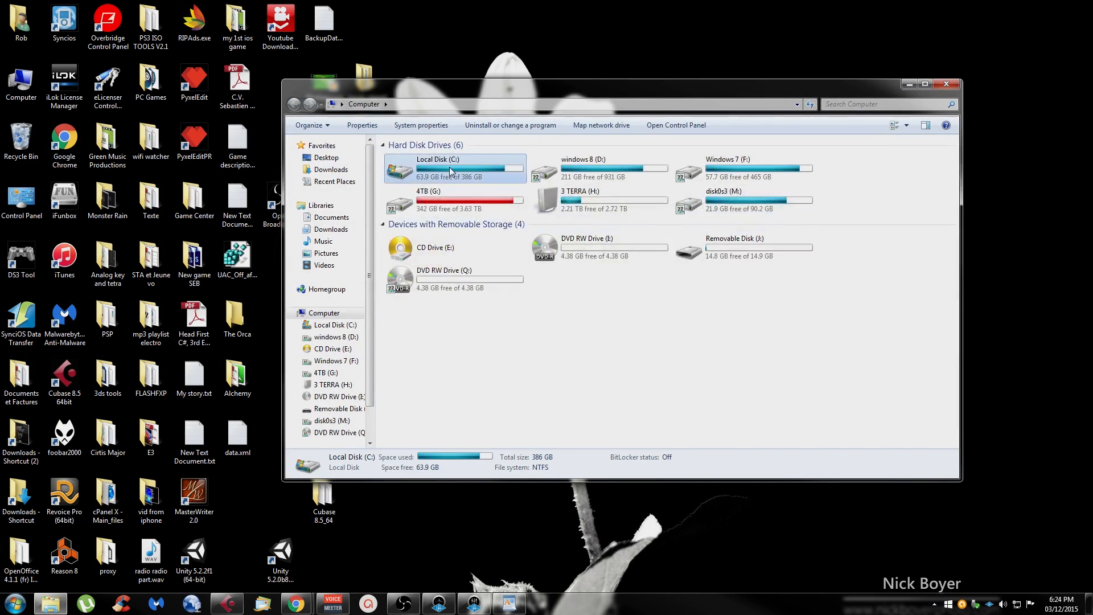
double_click(451, 170)
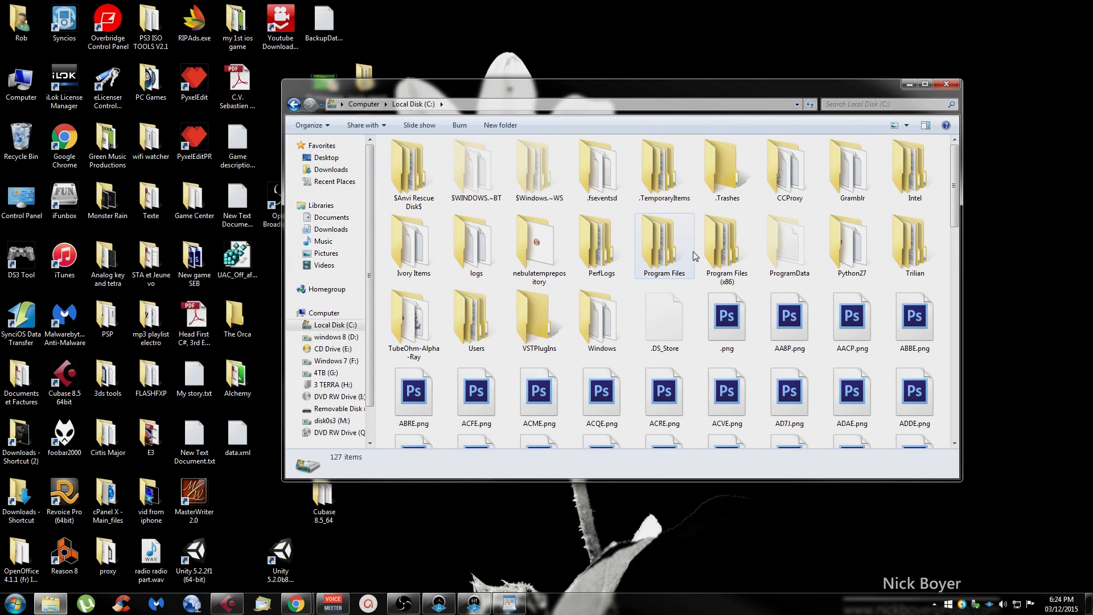
double_click(493, 317)
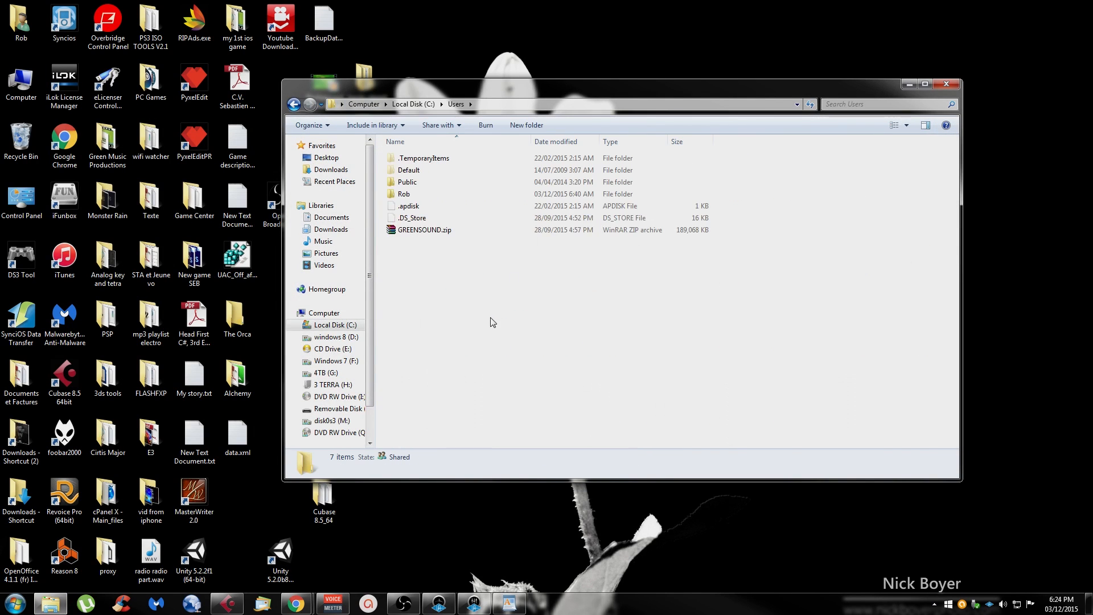
double_click(407, 196)
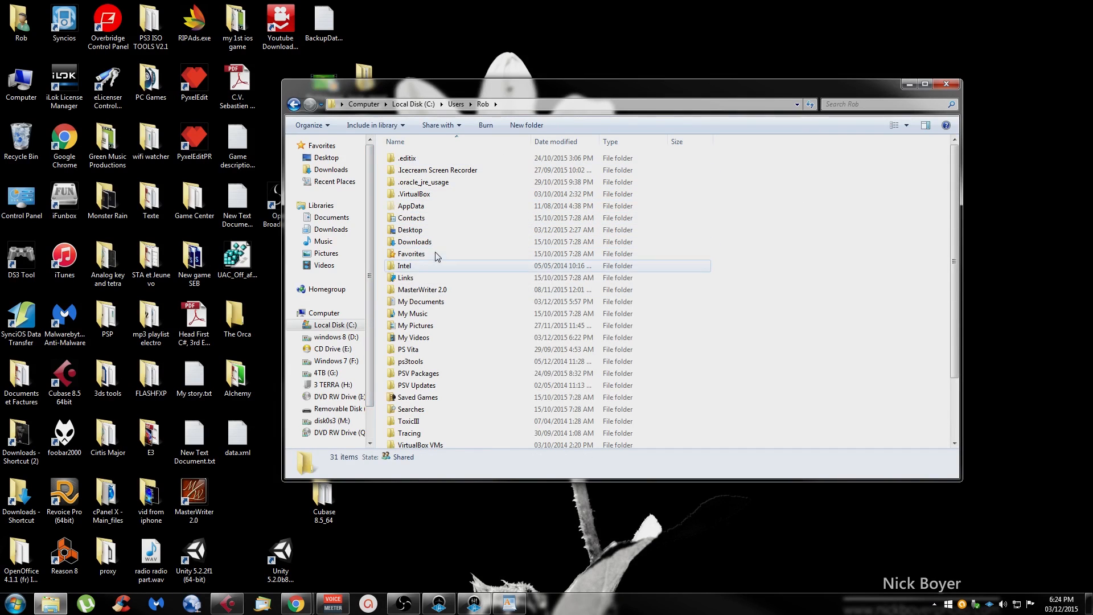
Open the Steinberg folder under AppData\Roaming in the profile folder
left_click(437, 282)
scroll(438, 284, "down", 2)
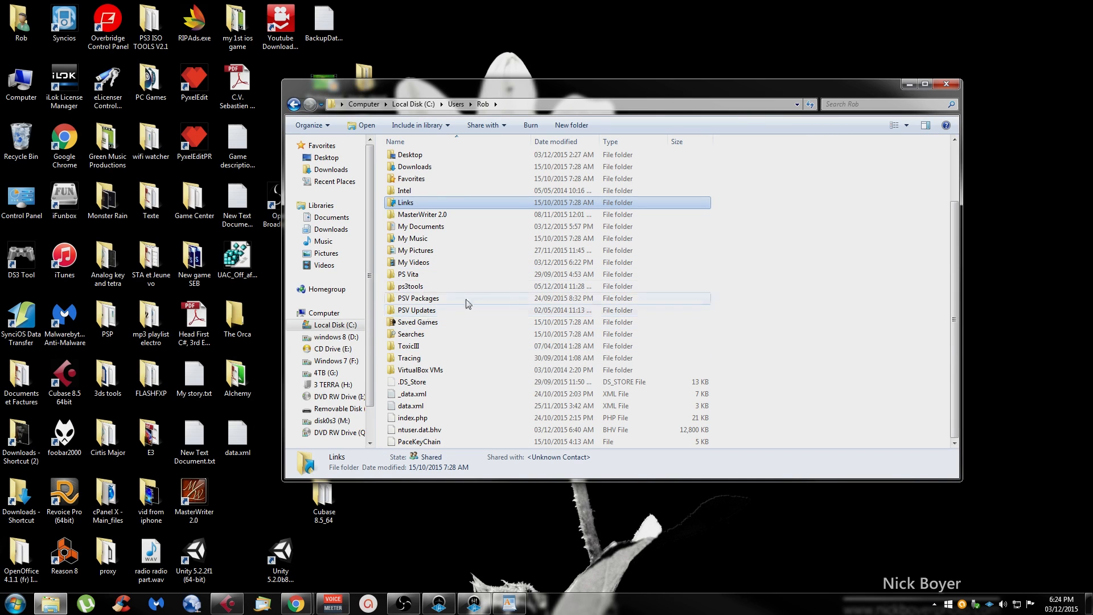
scroll(473, 288, "up", 2)
scroll(478, 228, "down", 2)
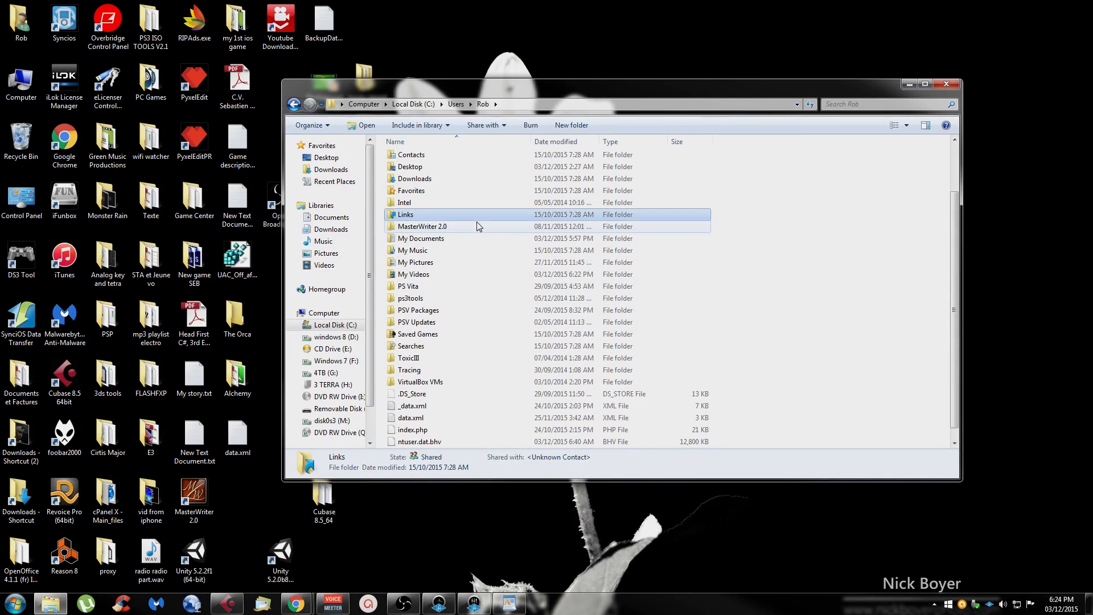
scroll(467, 271, "up", 2)
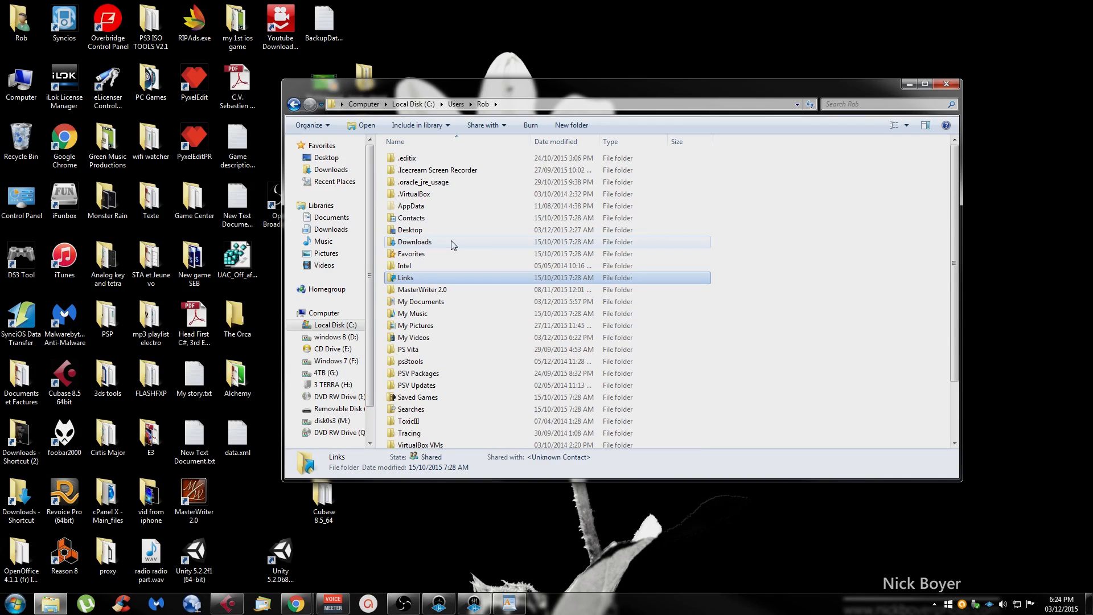
double_click(418, 208)
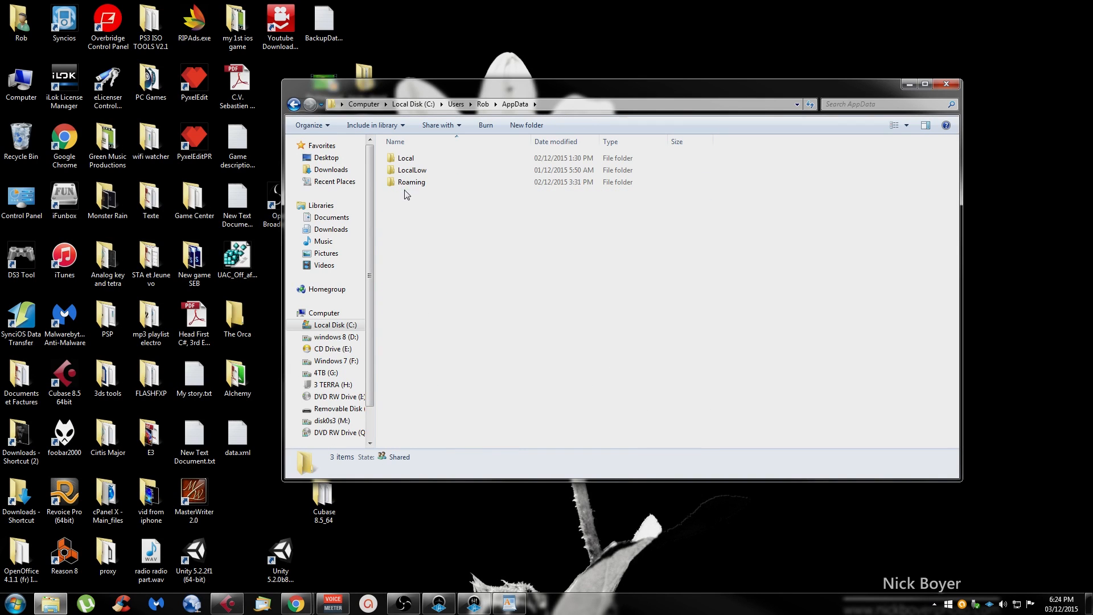
double_click(413, 183)
scroll(450, 228, "down", 10)
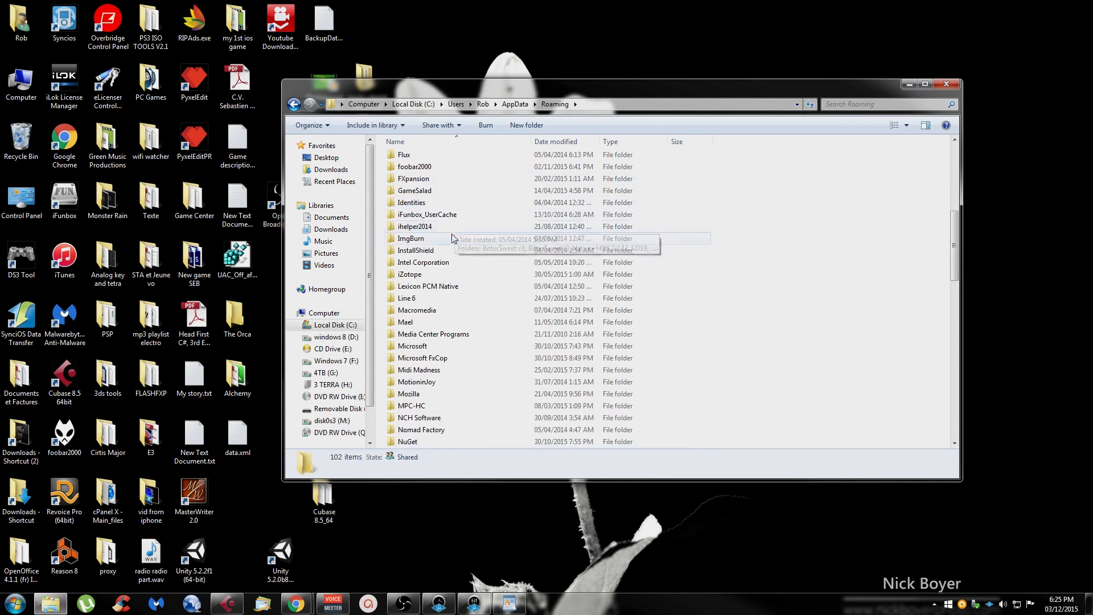
scroll(454, 230, "down", 4)
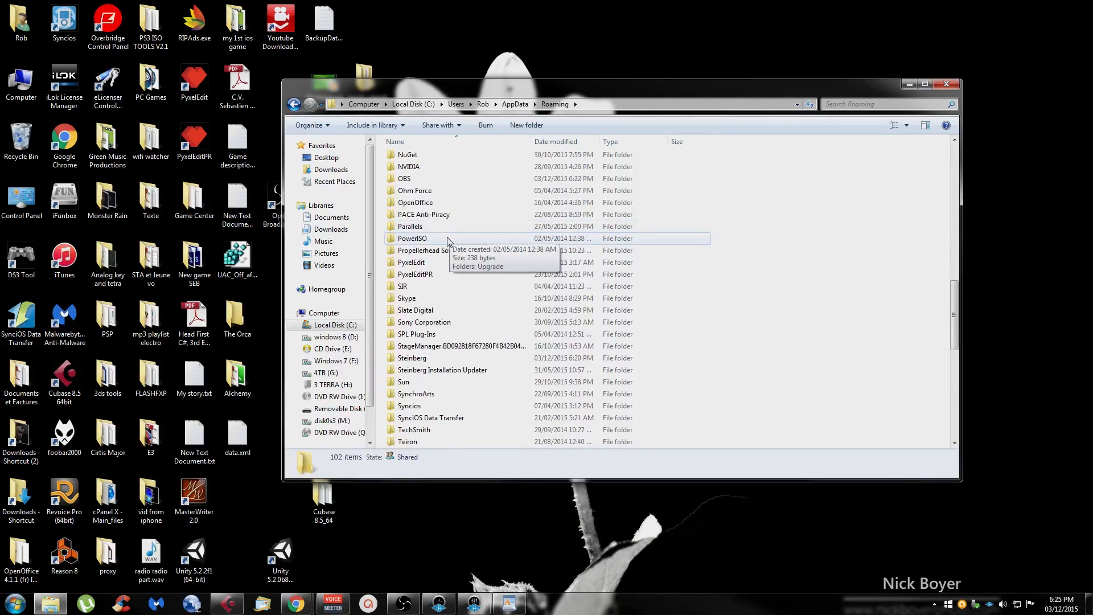
double_click(424, 361)
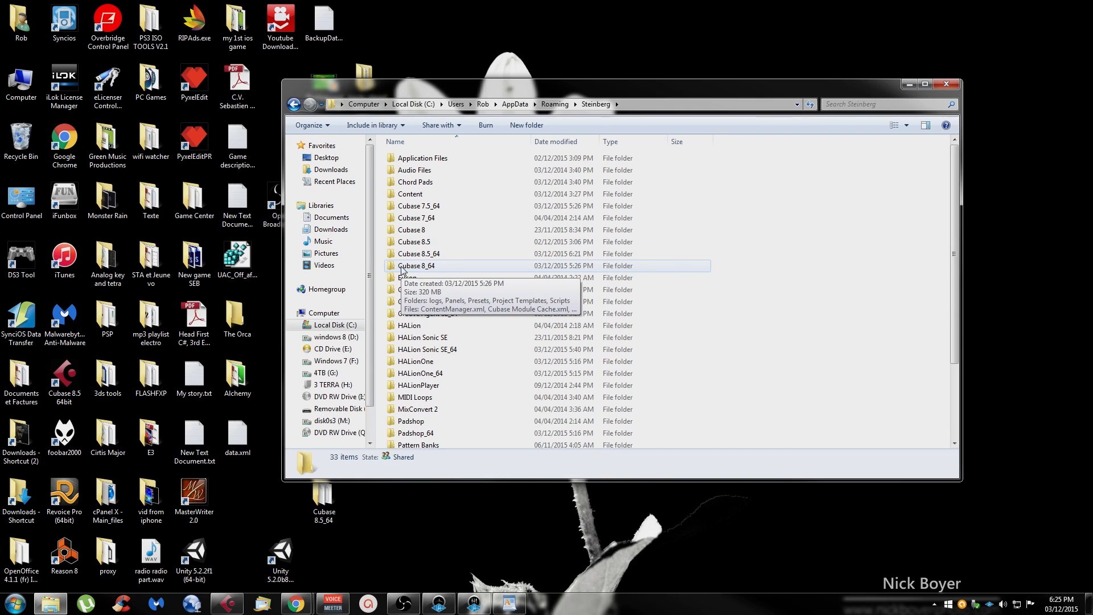
Copy all files and folders inside the Cubase 8_64 preferences folder
double_click(424, 266)
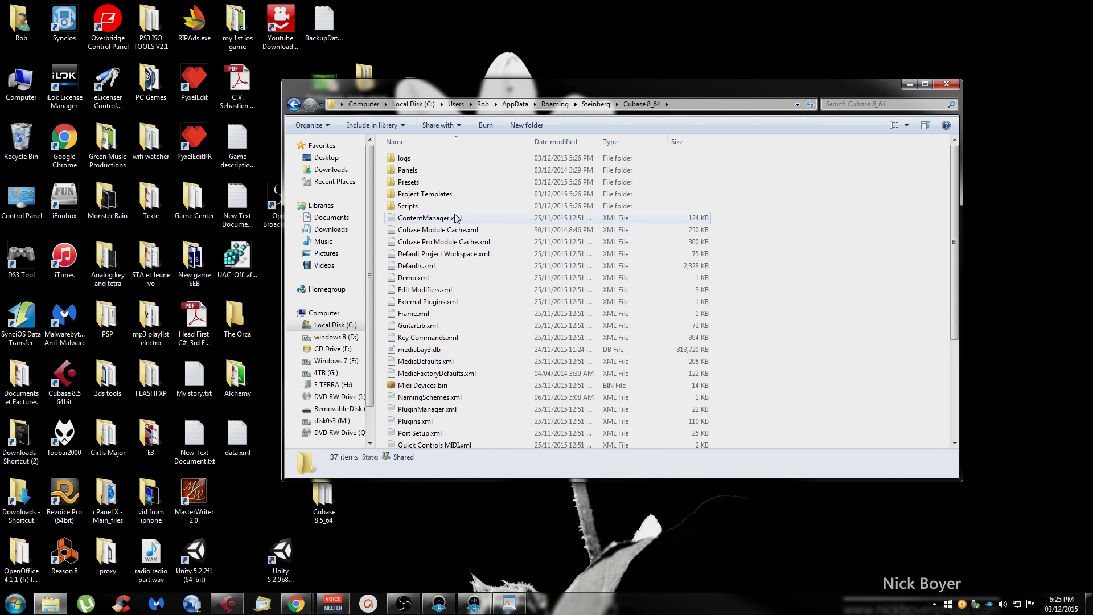
left_click(510, 268)
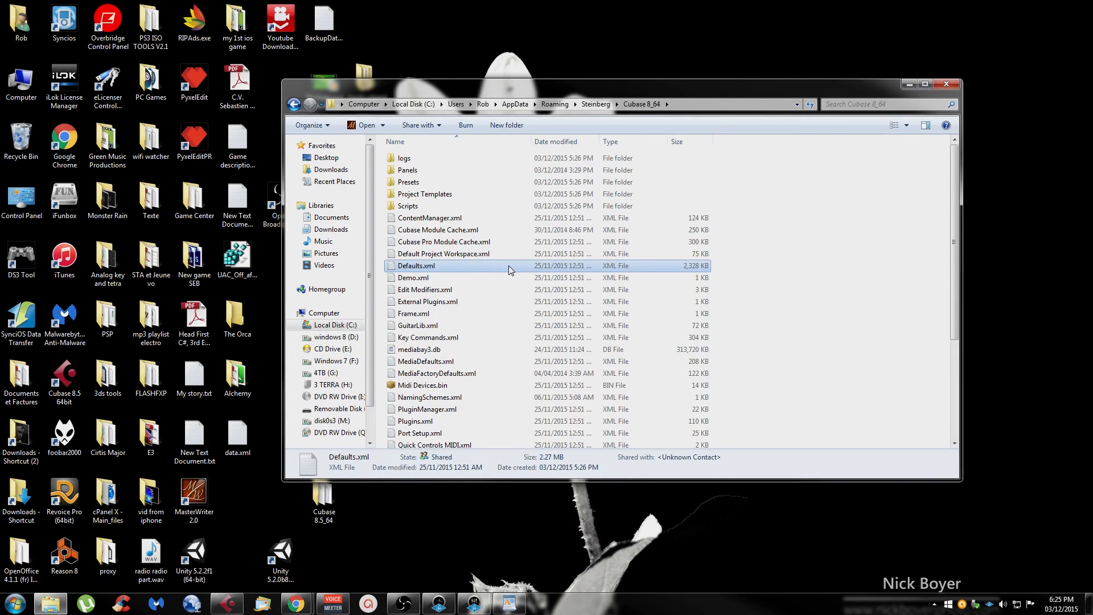
key("ctrl+a")
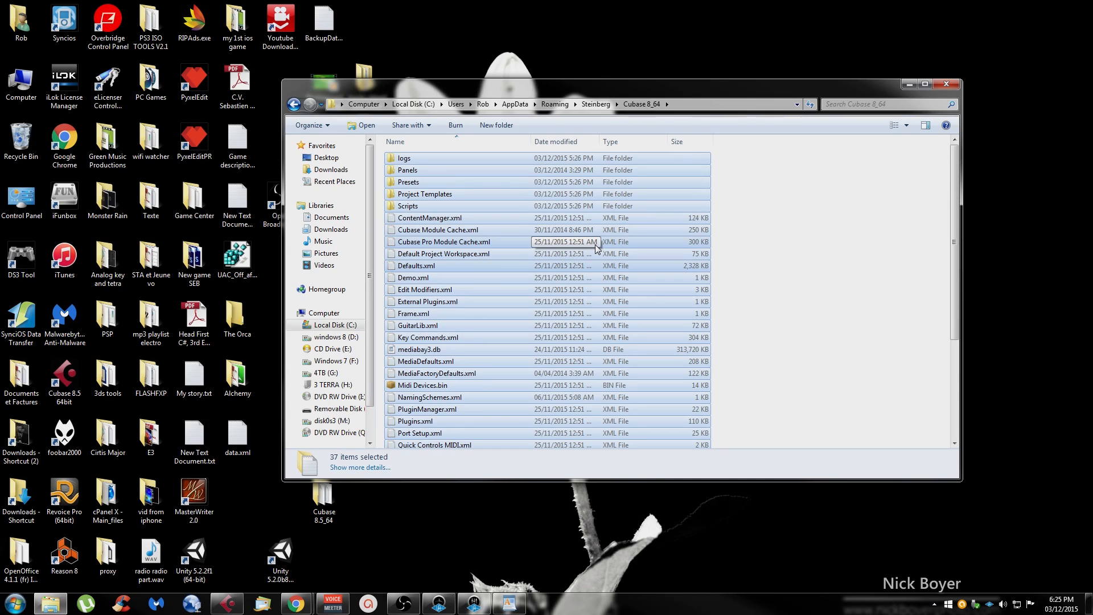
right_click(594, 269)
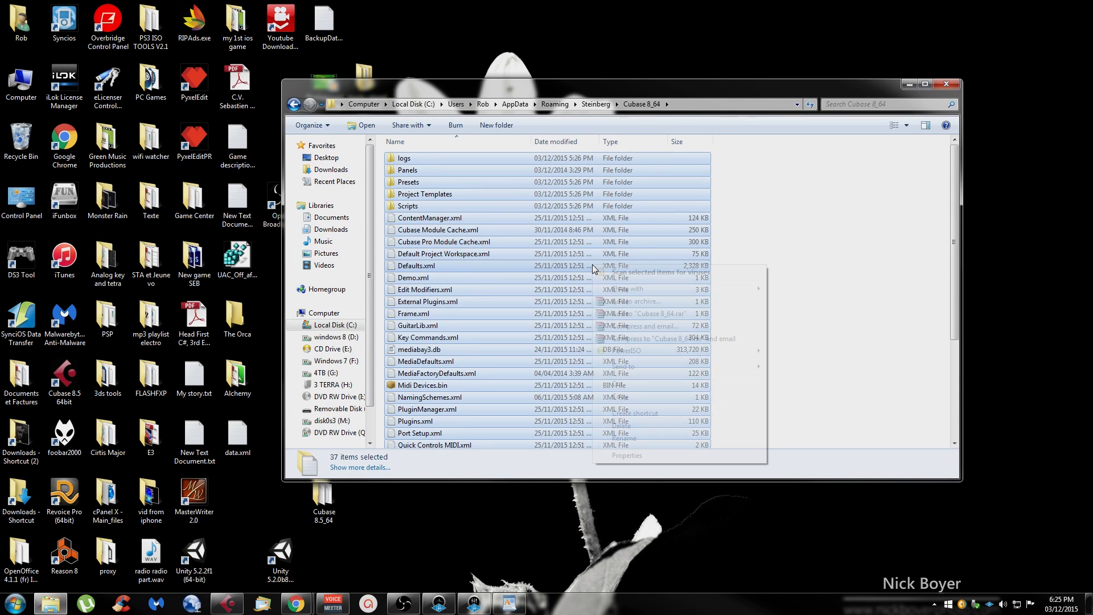
left_click(639, 398)
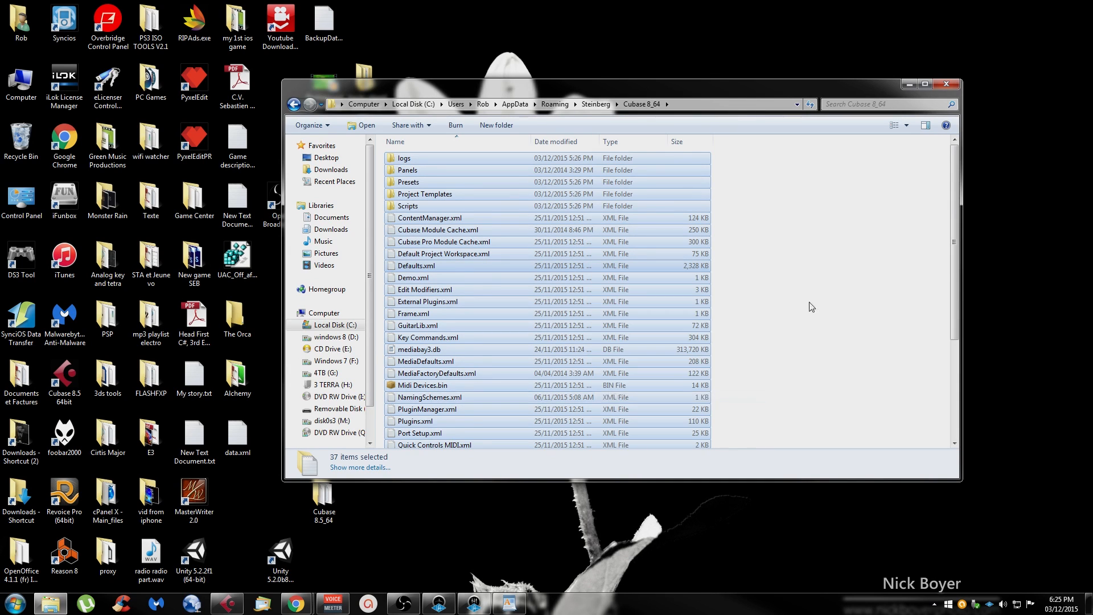
left_click(812, 306)
Open the Cubase 8.5_64 folder in the Steinberg folder and bring up its paste option, dismissing it without pasting
key("BackSpace")
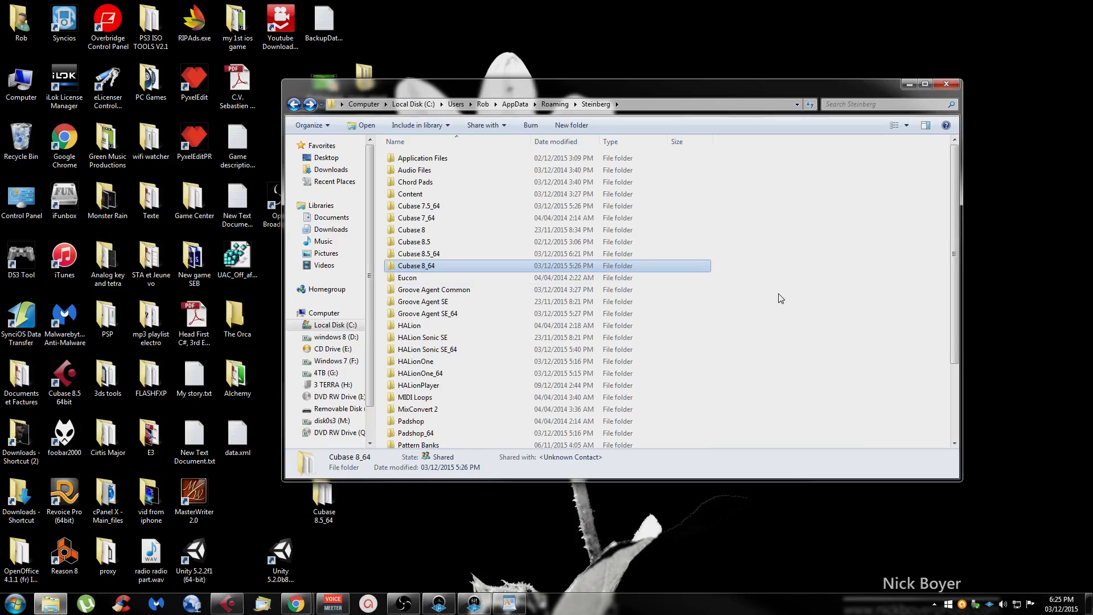
double_click(432, 255)
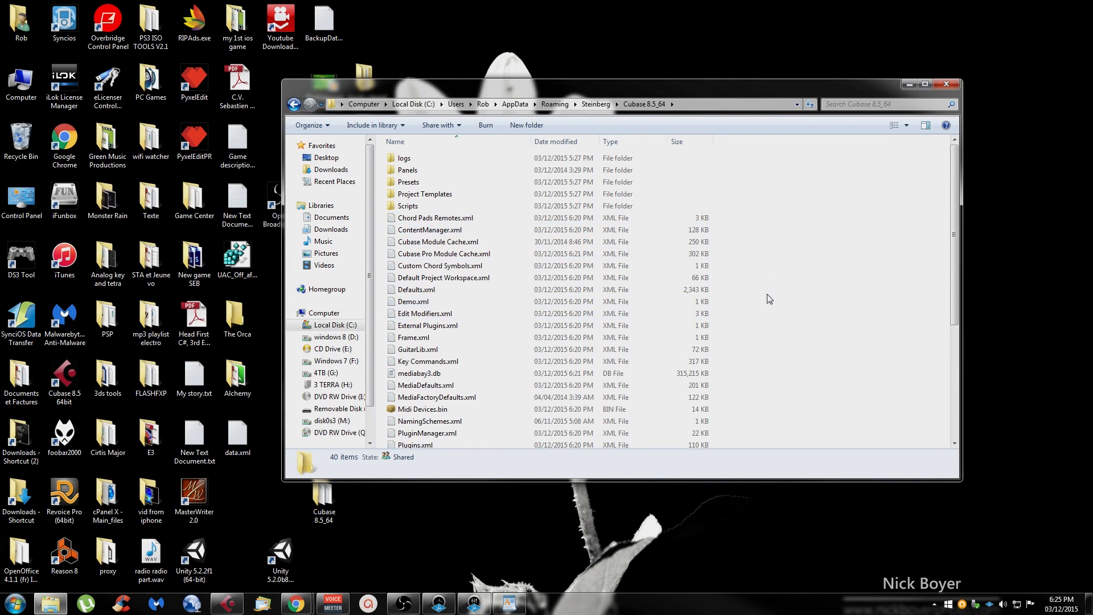
scroll(775, 285, "down", 5)
scroll(783, 257, "up", 5)
right_click(772, 316)
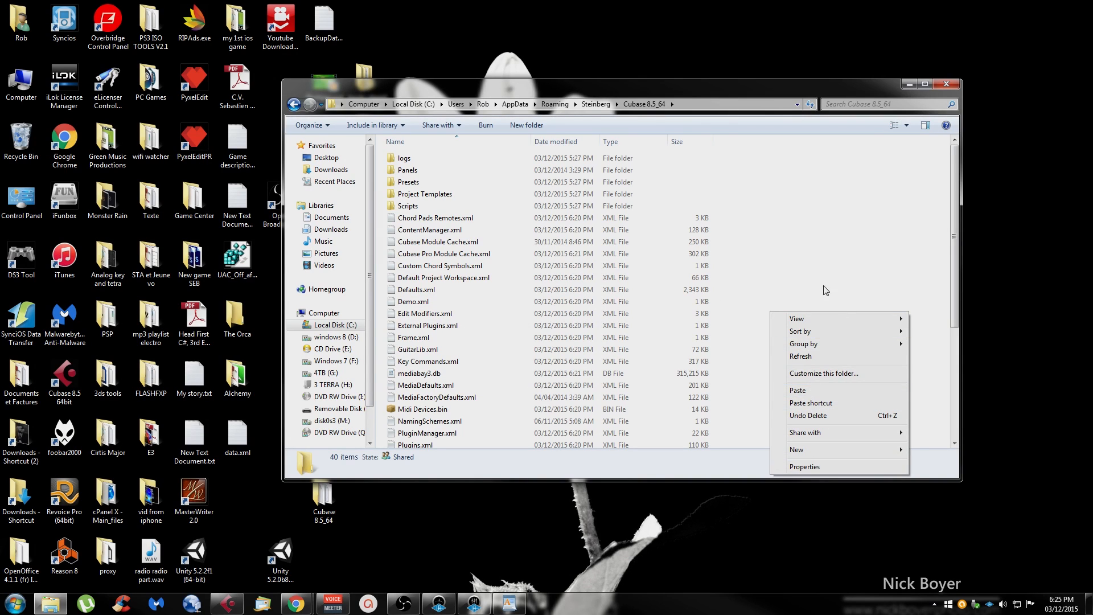
left_click(804, 285)
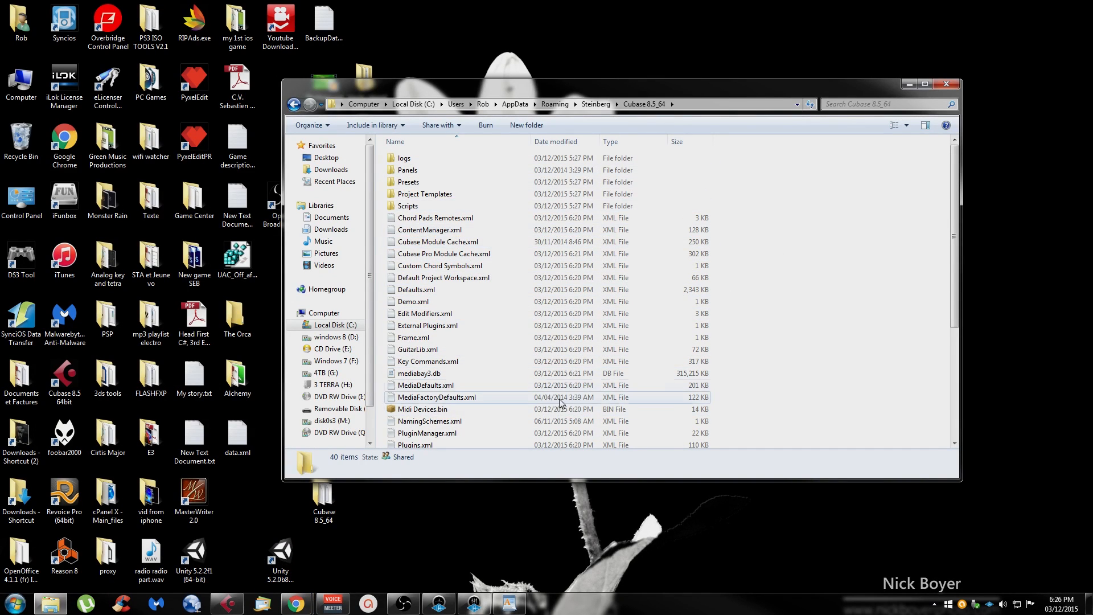
Bring up the paste option in the Cubase 8.5_64 folder again without pasting, and close the folder window
right_click(867, 310)
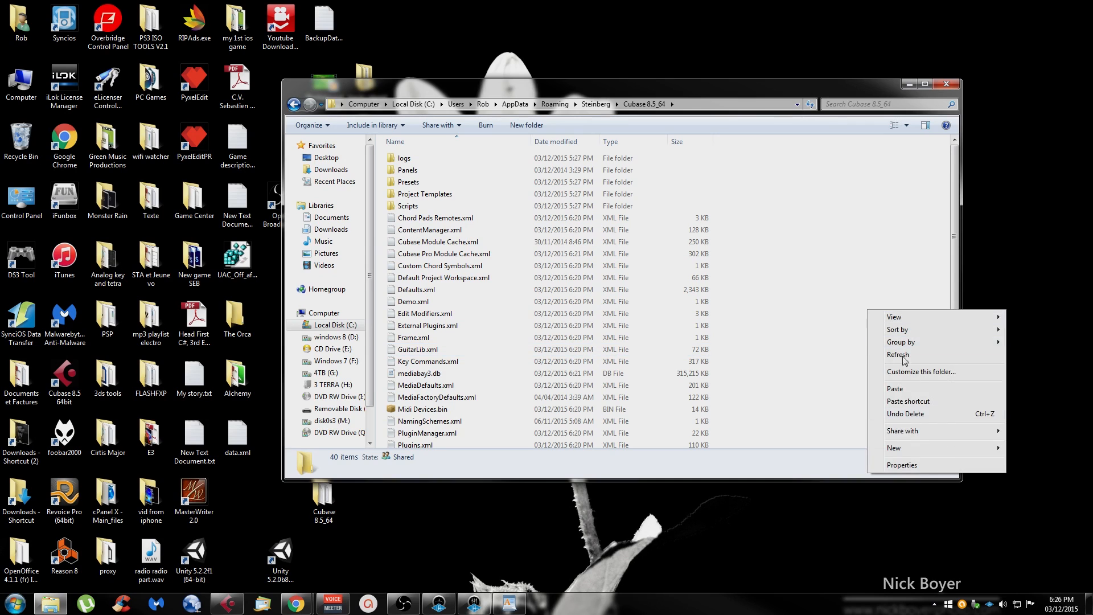
left_click(762, 279)
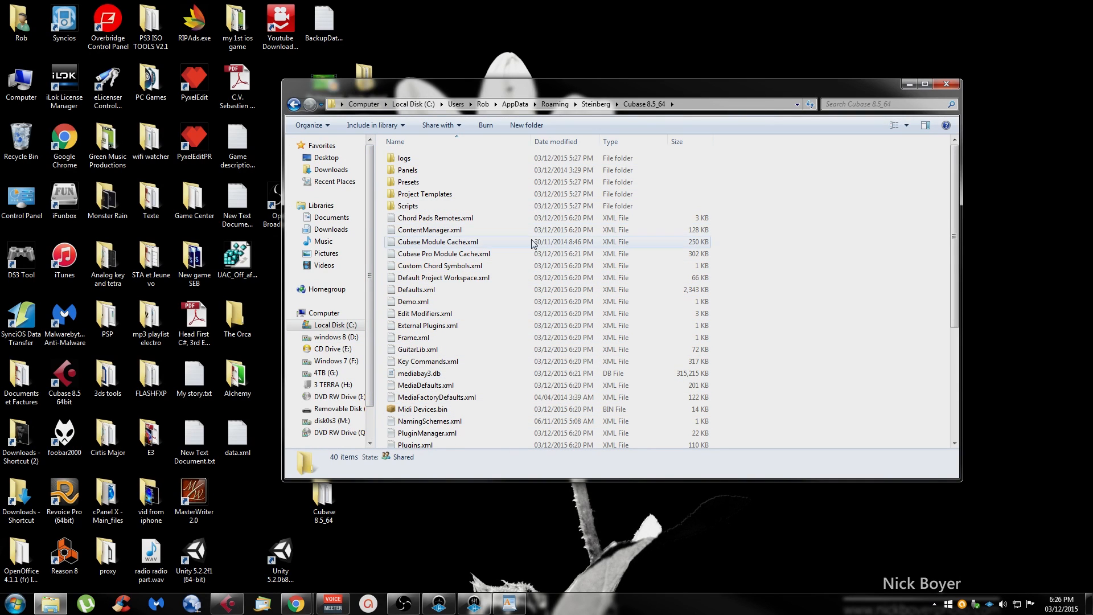
left_click(295, 105)
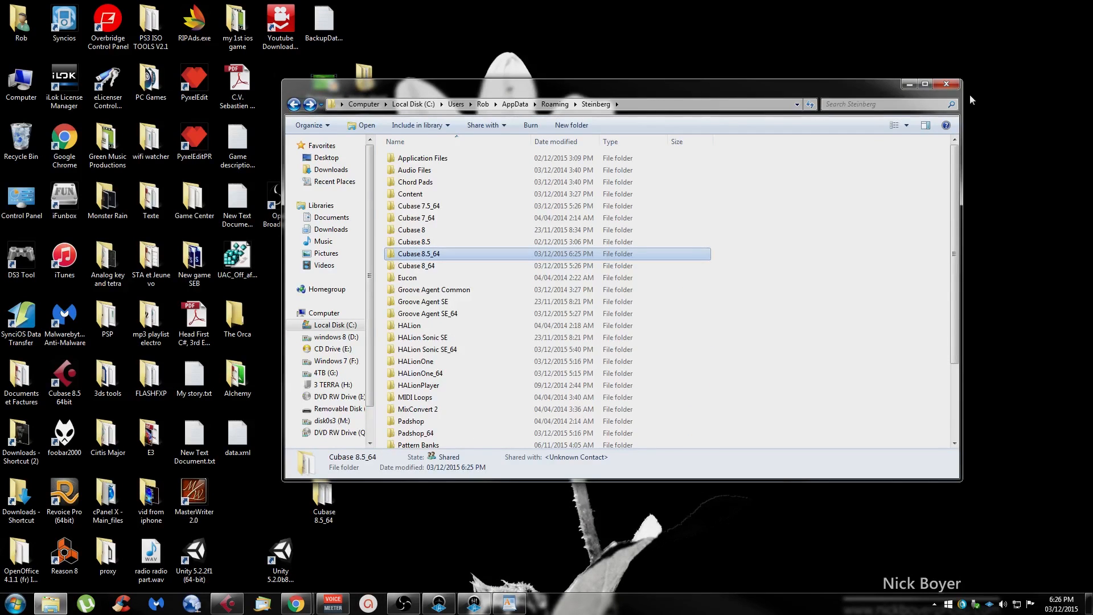
left_click(947, 84)
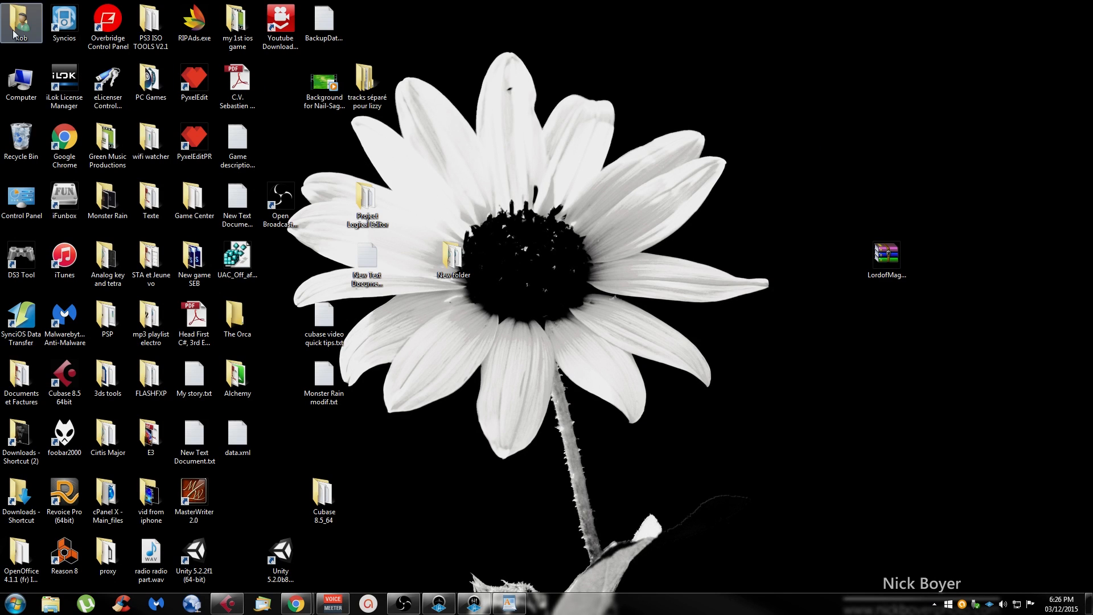
Open the Steinberg folder inside Program Files on Local Disk (C:)
double_click(16, 98)
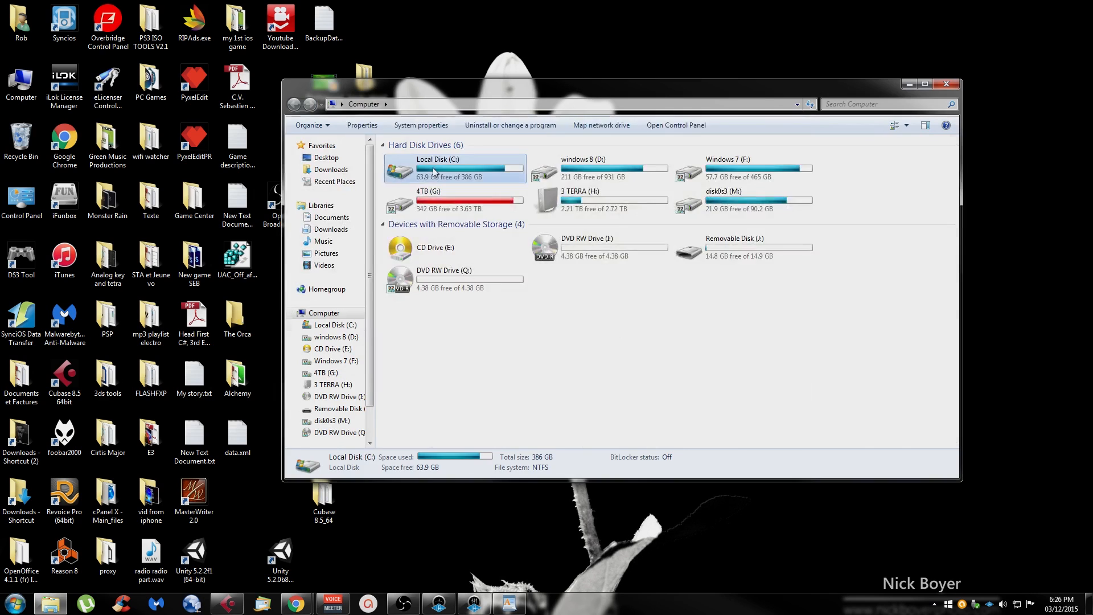
double_click(434, 172)
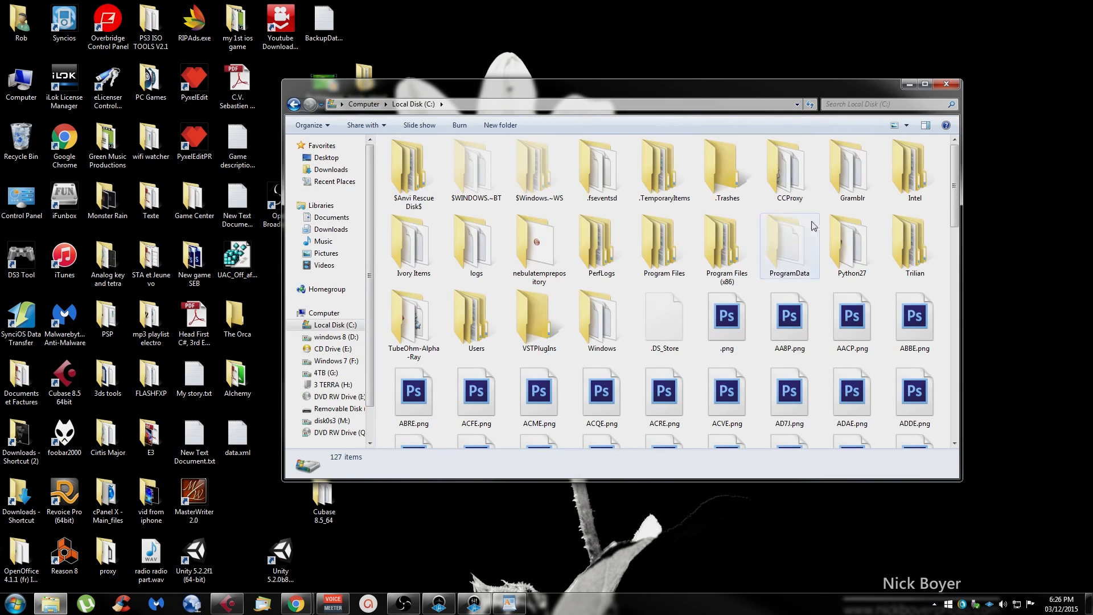
left_click(660, 265)
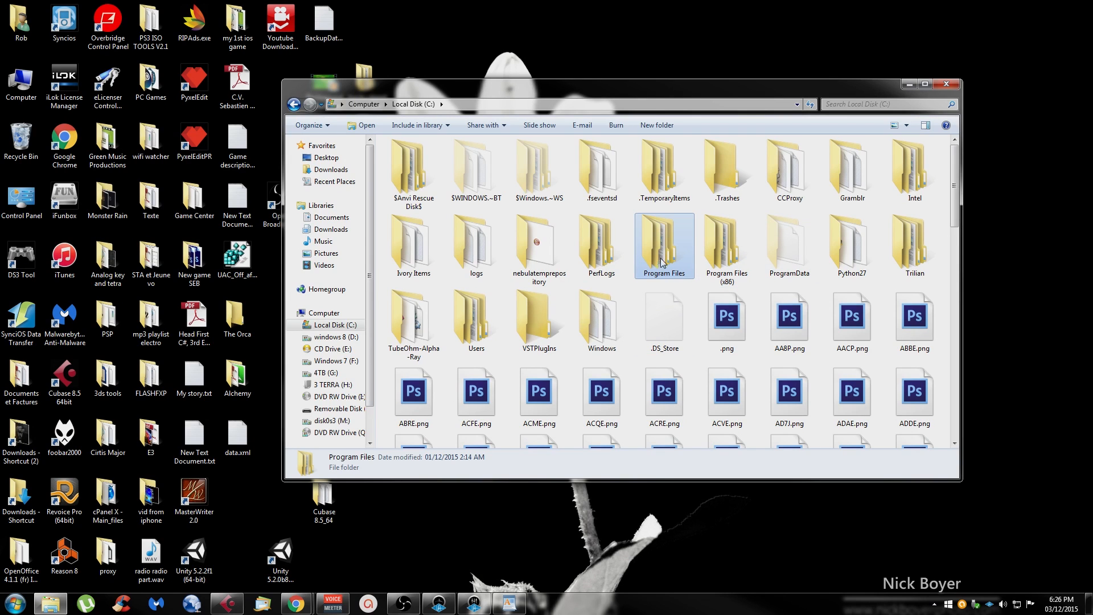
left_click(734, 285)
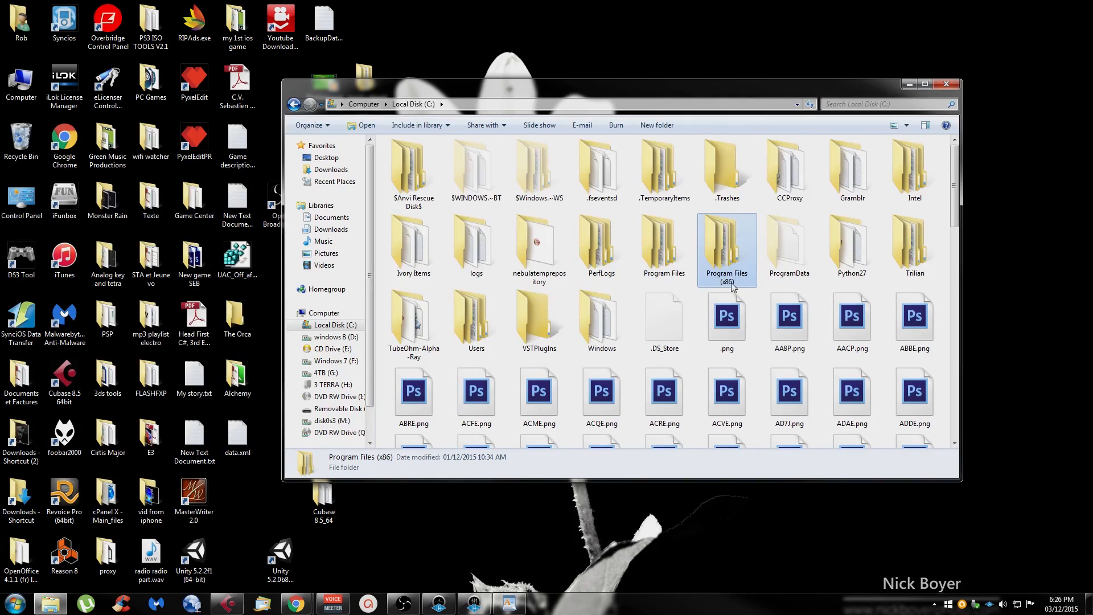
double_click(652, 252)
scroll(512, 239, "down", 17)
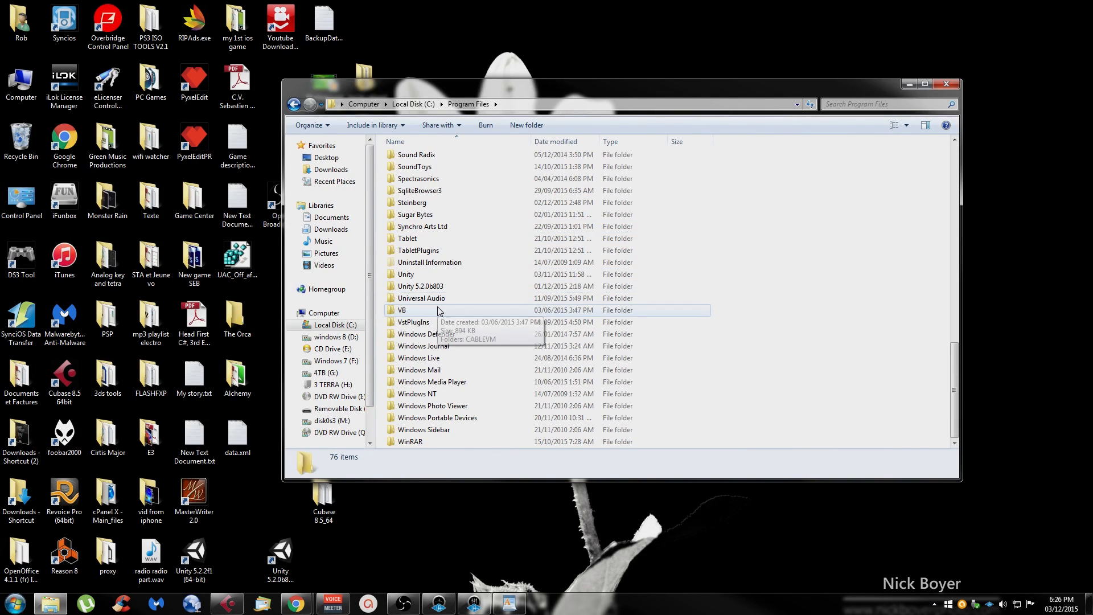
double_click(431, 202)
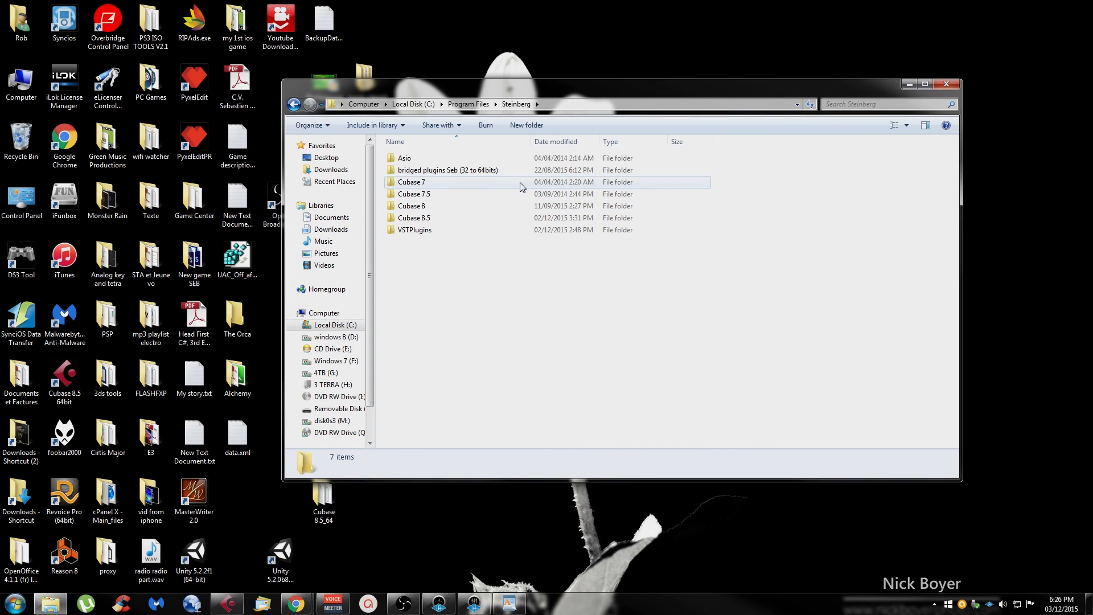
Open the VST3 folder of Cubase 8 and select both Groove Agent ONE.vst3 and Groove Agent ONE.bin
double_click(419, 206)
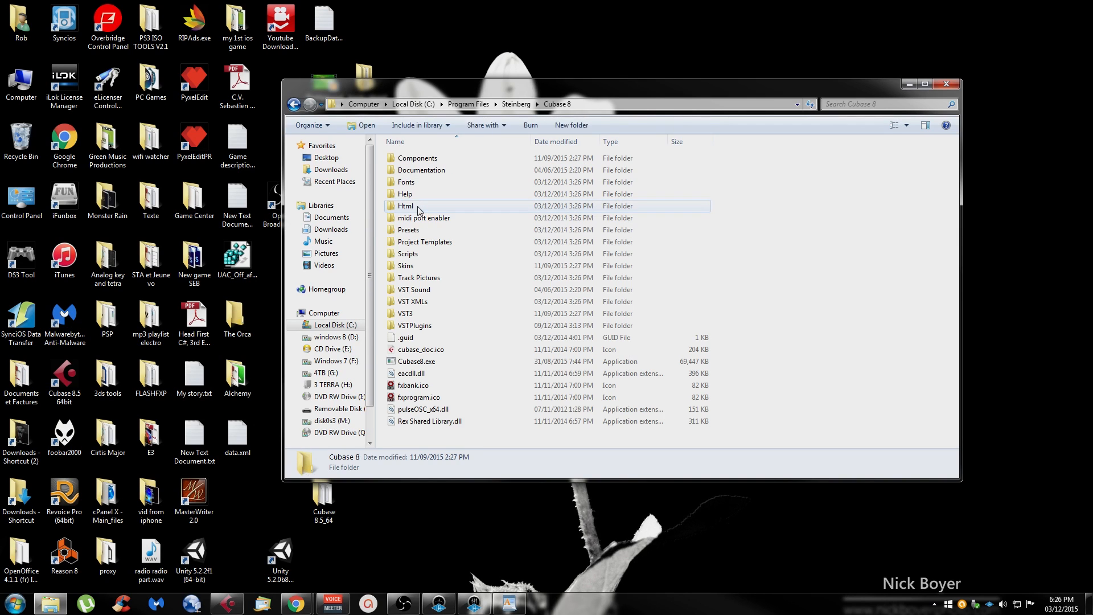
double_click(415, 315)
left_click(483, 195)
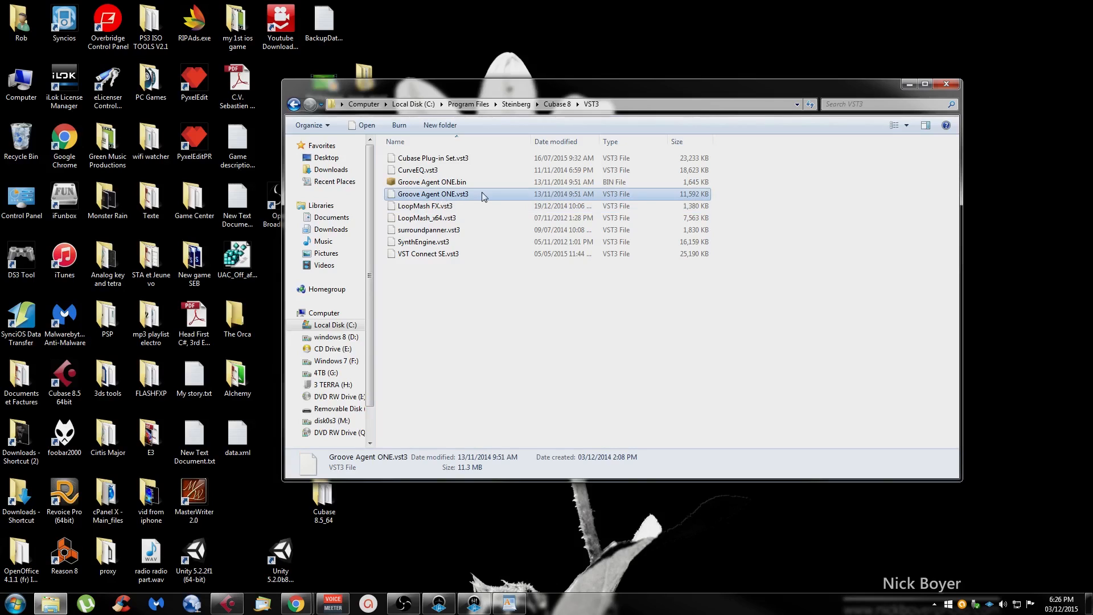
left_click(463, 183, "ctrl")
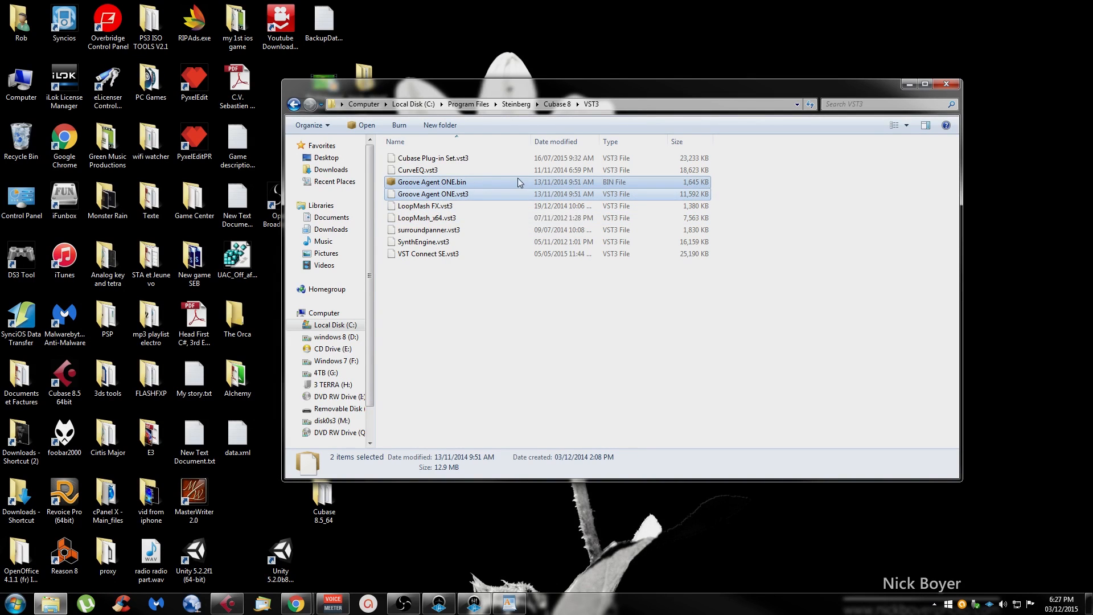
Look into the VST3 folder of Cubase 8.5 under Program Files\Steinberg, and close the folder window
key("BackSpace")
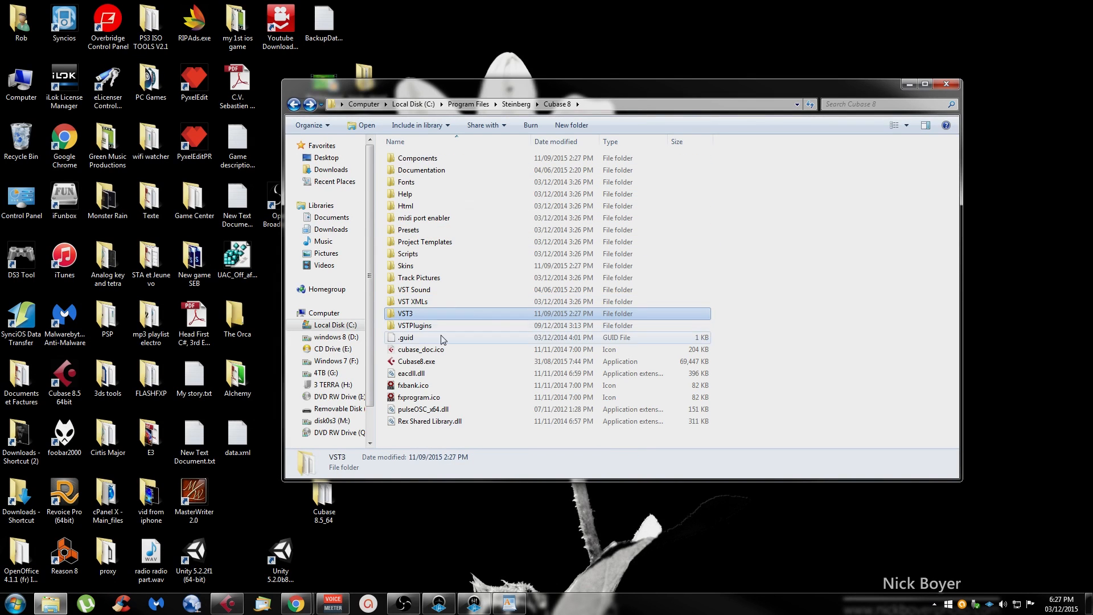
key("BackSpace")
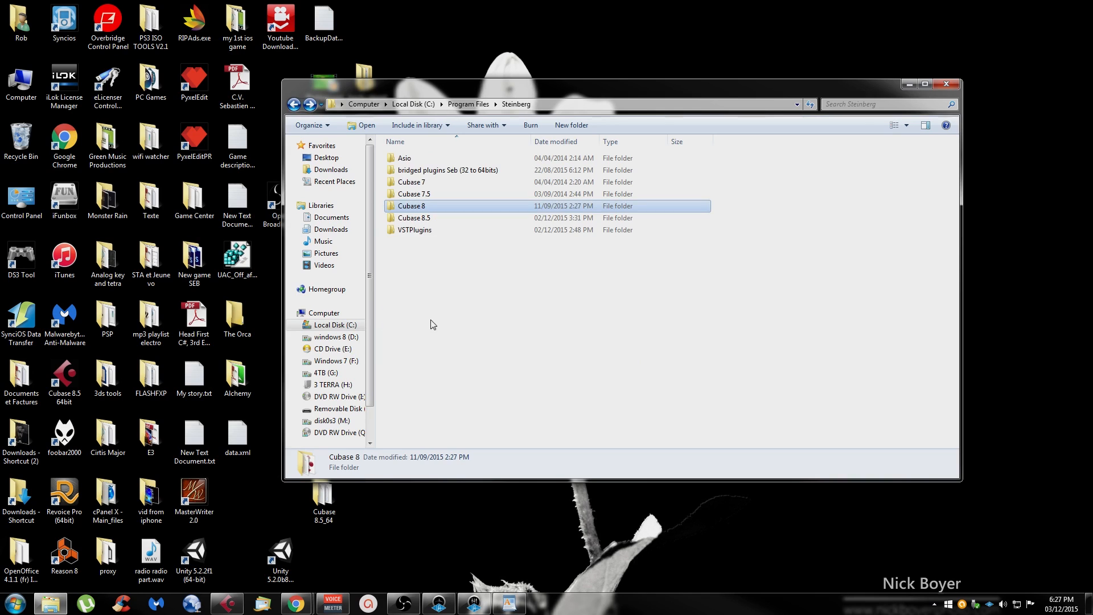
double_click(432, 221)
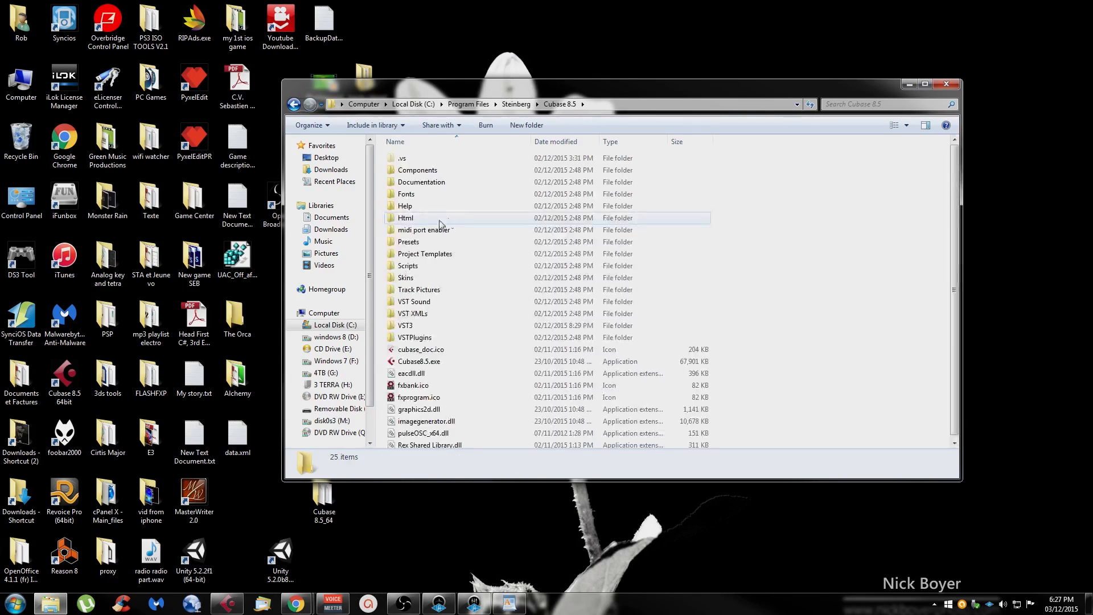
double_click(416, 326)
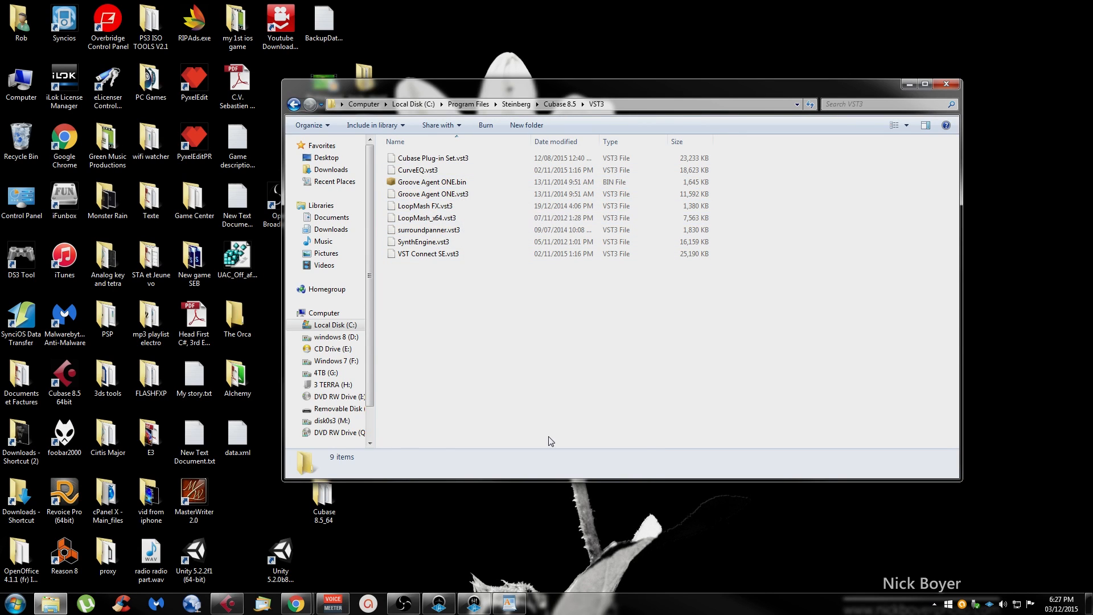
key("BackSpace")
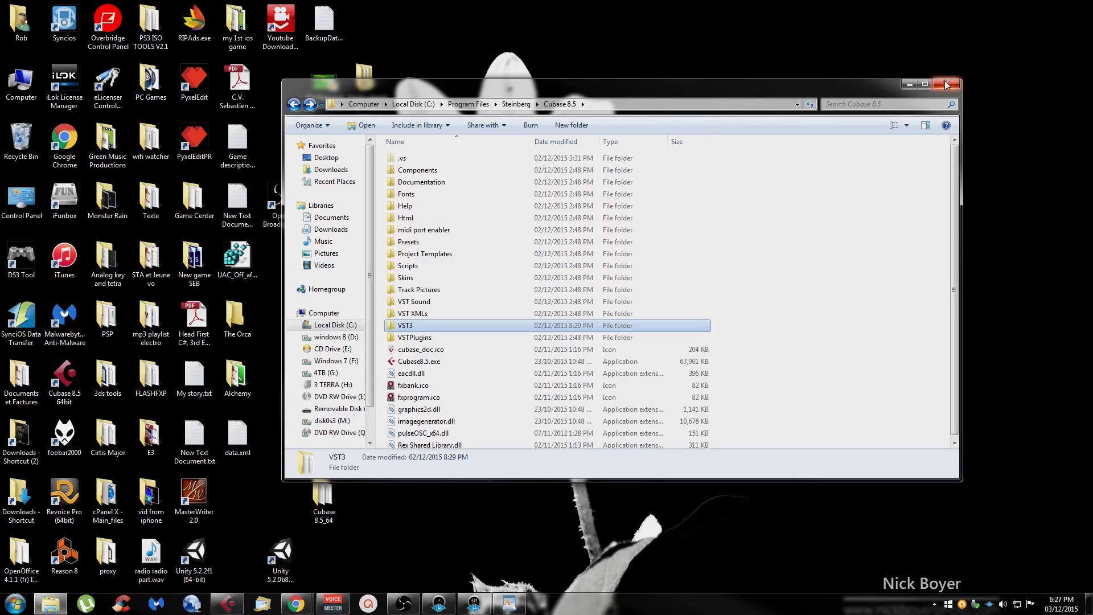
left_click(946, 84)
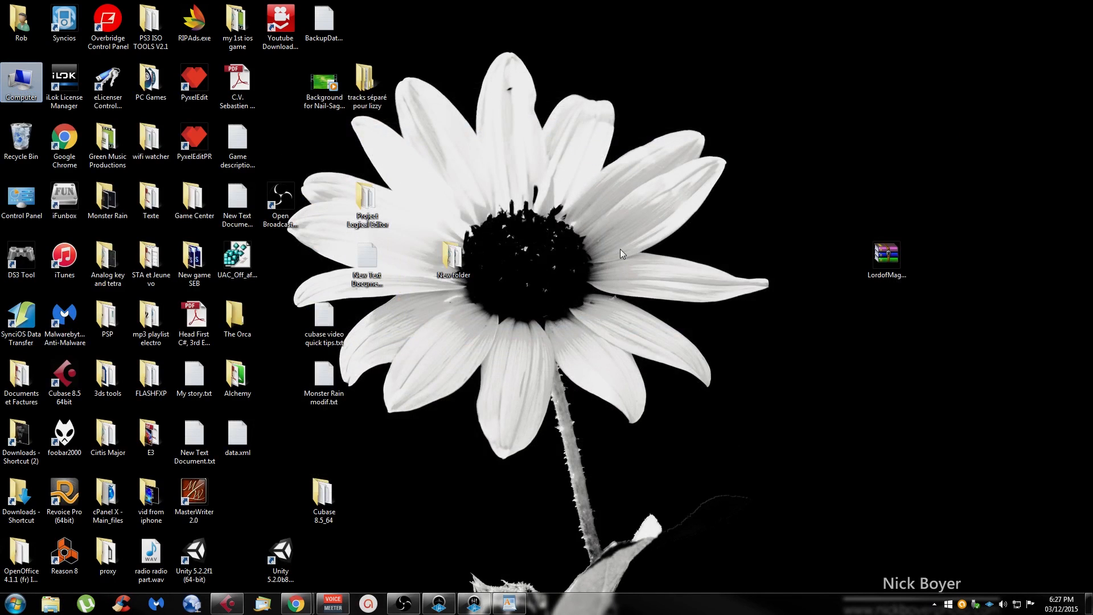
Switch to the open Cubase Pro project
left_click(226, 604)
left_click(227, 605)
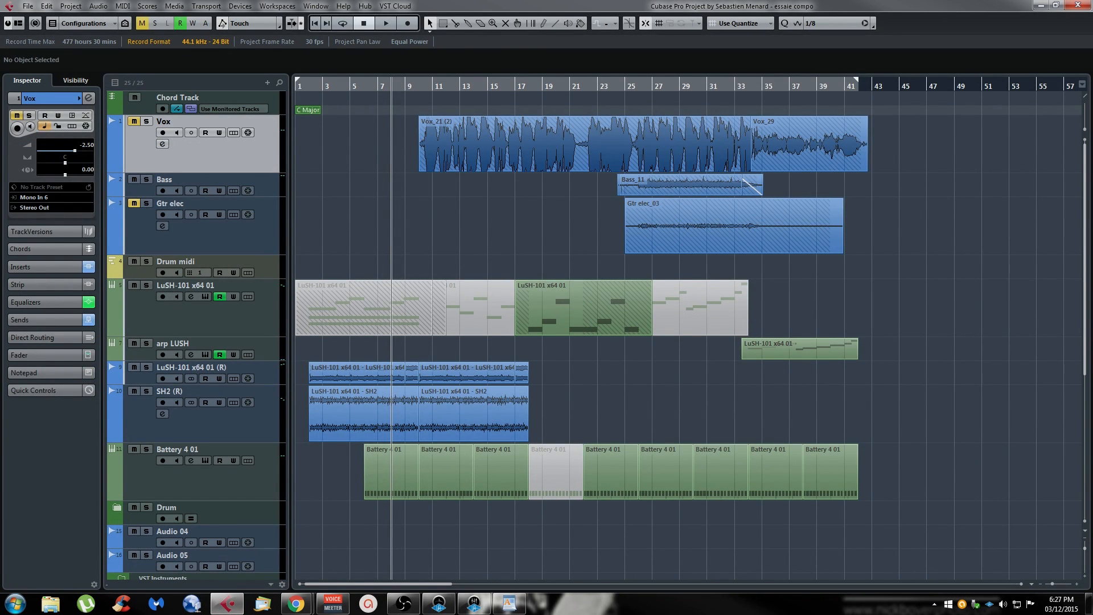
key("alt+Tab")
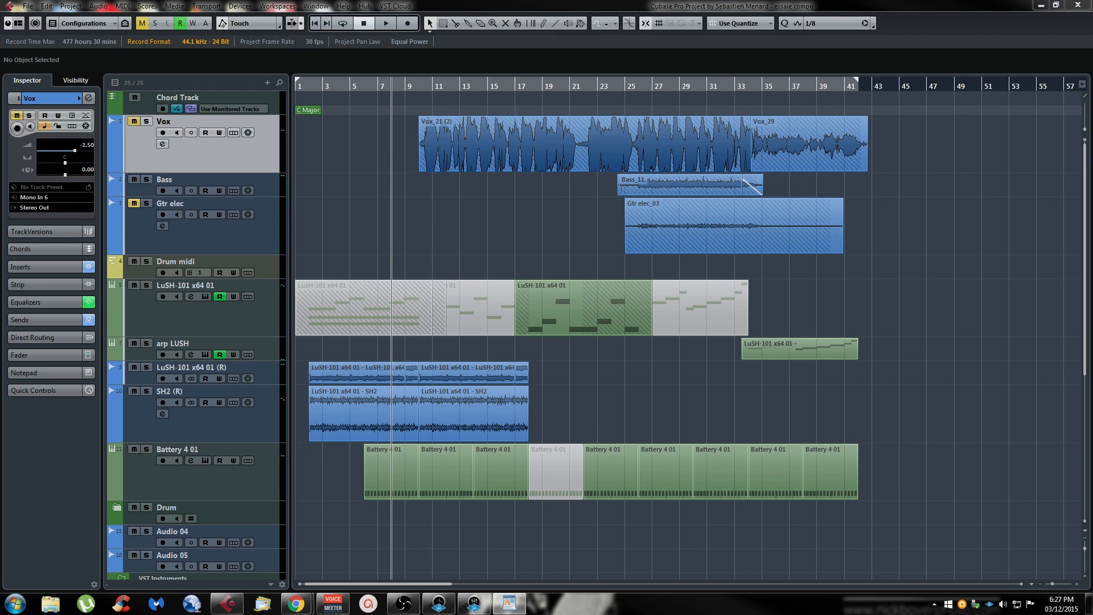
left_click(1020, 214)
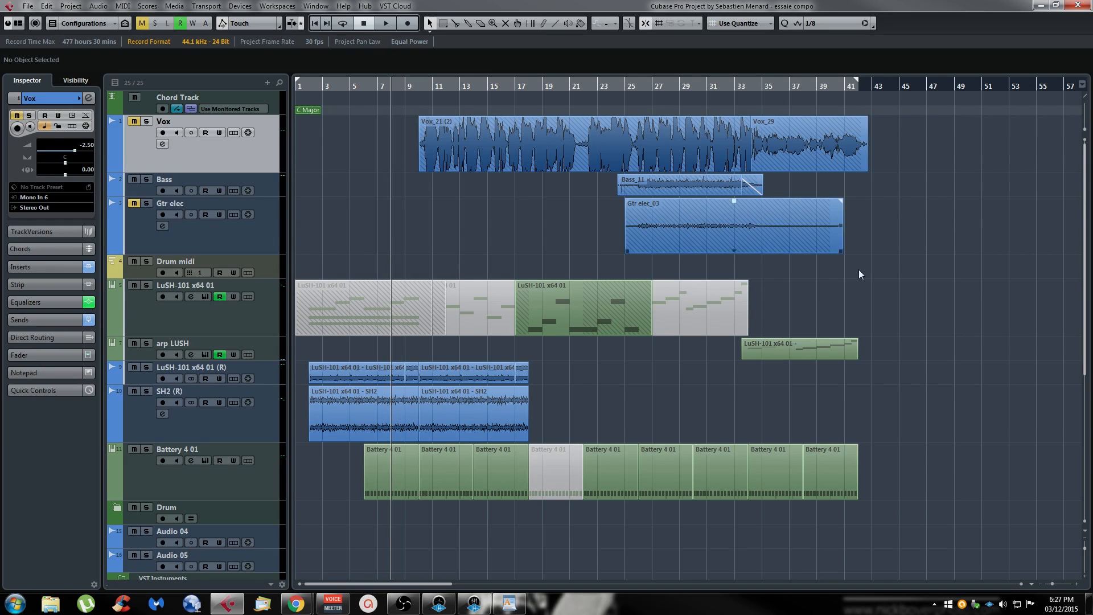
Demonstrate zooming and scrolling the arrangement from the ruler, ending back at bar 1
left_click_drag(476, 86, 551, 69)
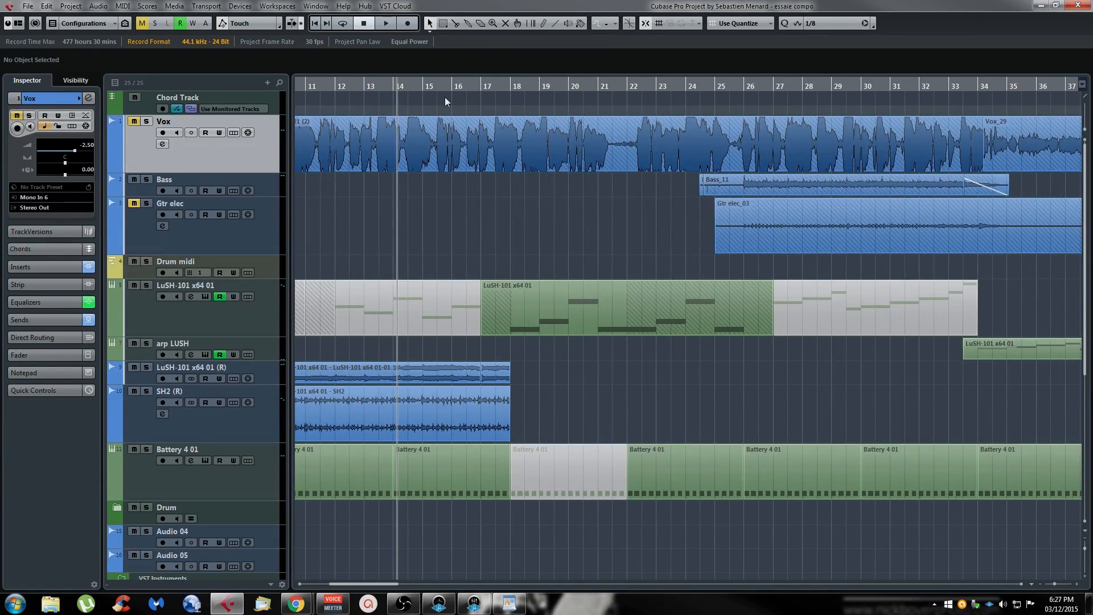
left_click(505, 88)
left_click_drag(506, 87, 497, 150)
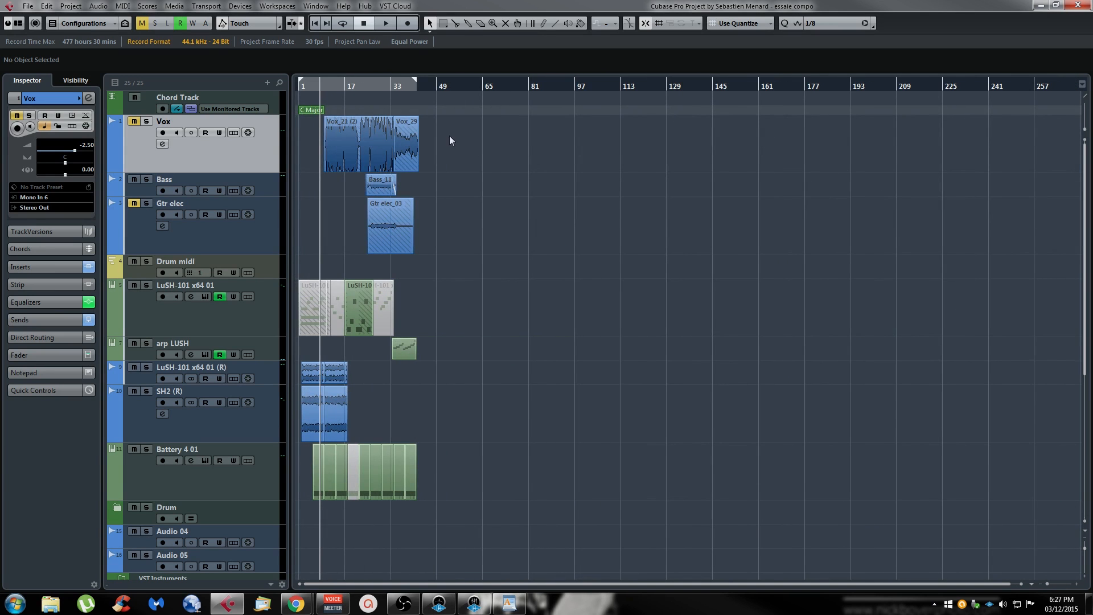
left_click_drag(351, 87, 580, 157)
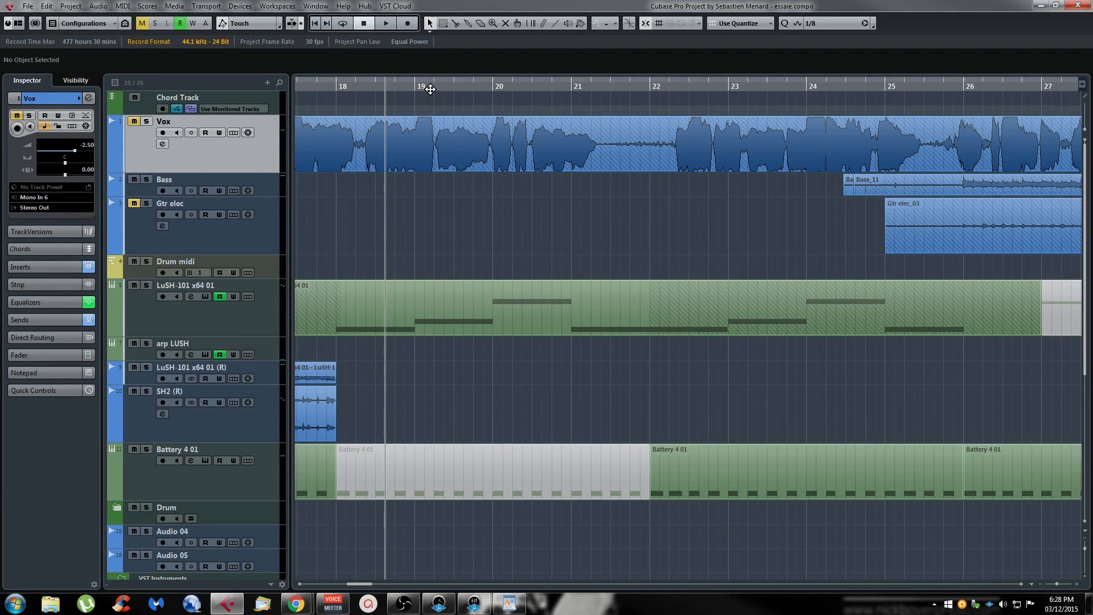
scroll(425, 428, "down", 8)
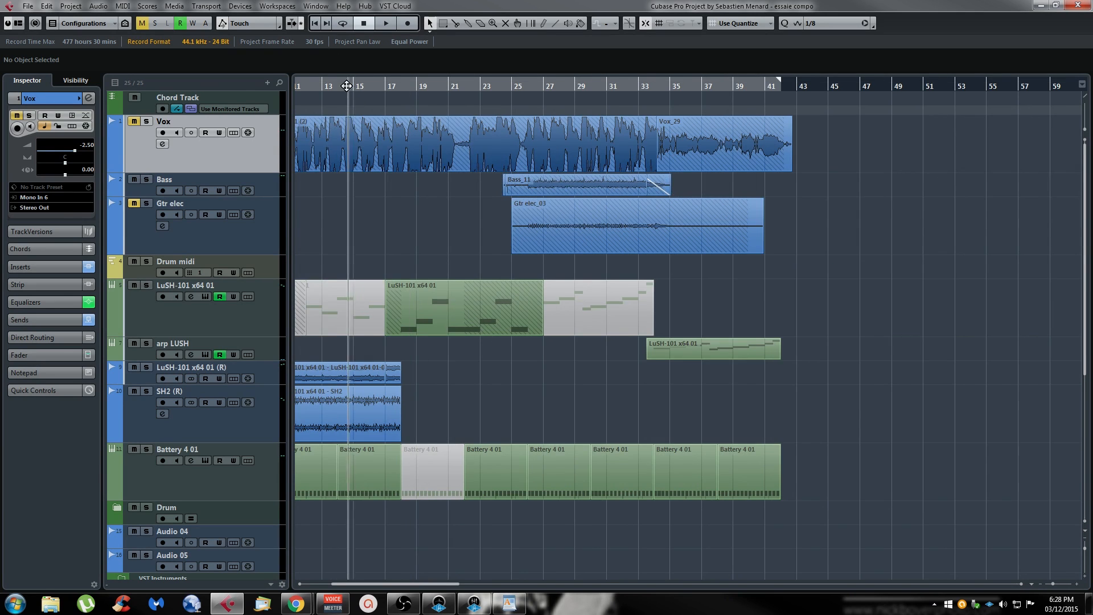
left_click_drag(354, 89, 228, 88)
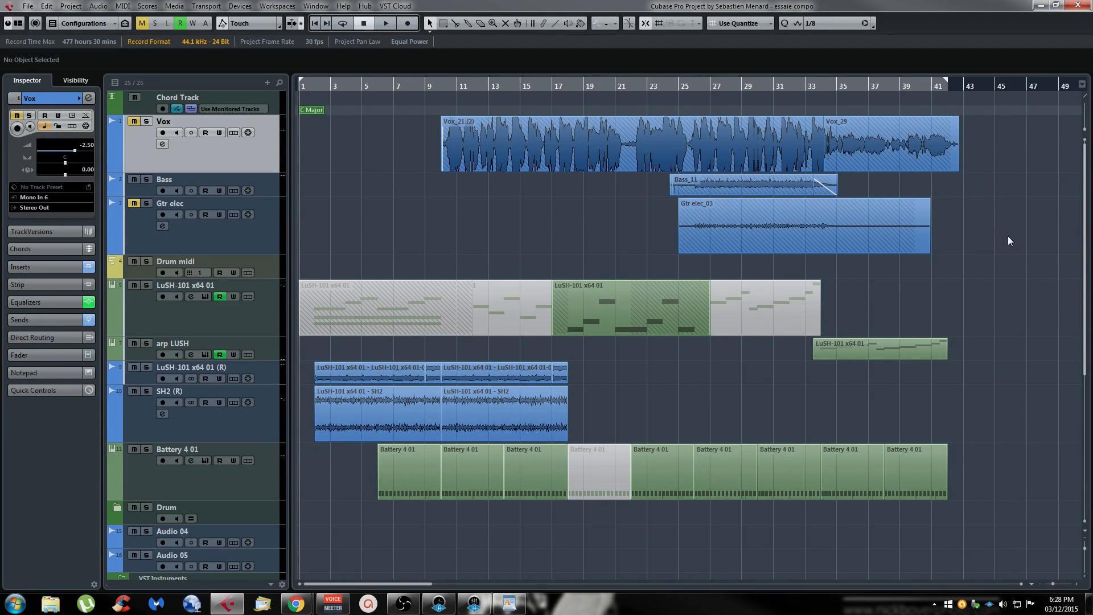
Show the floating Transport panel, place it over the lower tracks, and activate the tempo track
key("F2")
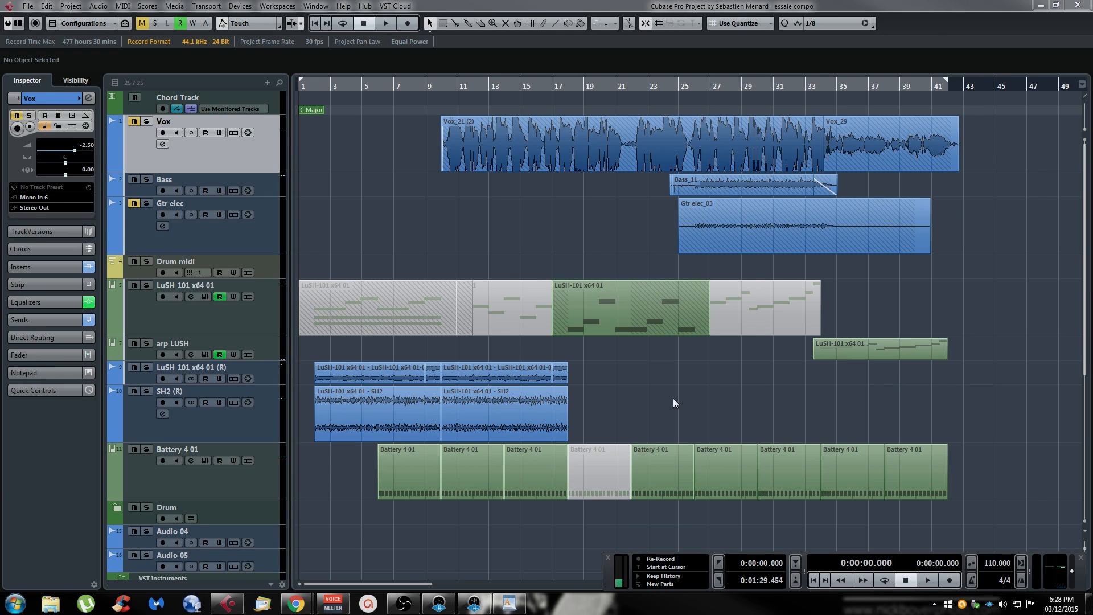
left_click_drag(610, 577, 469, 550)
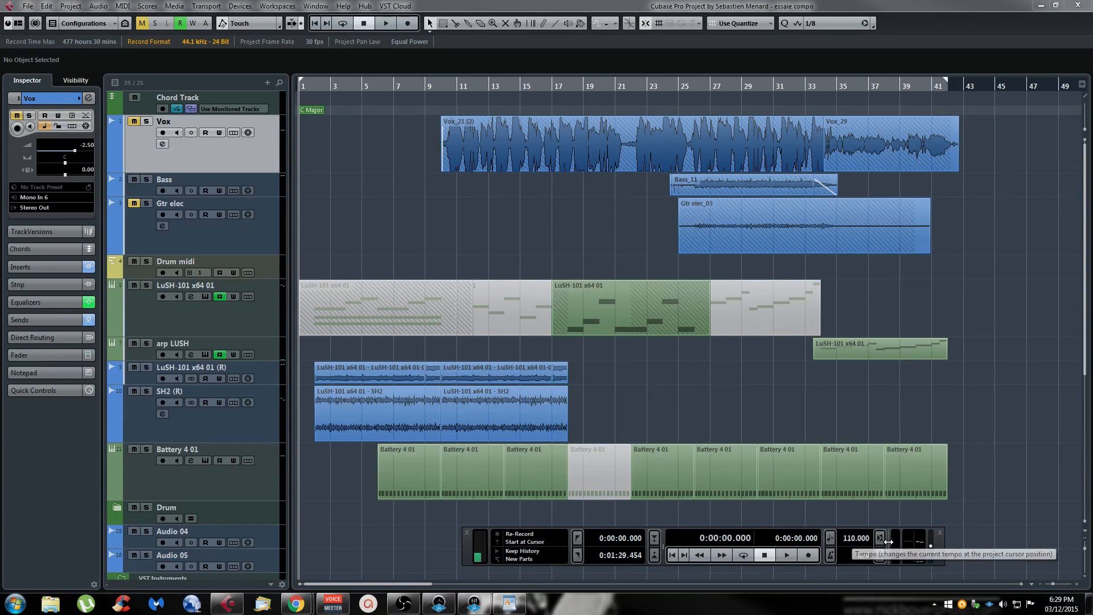
left_click(831, 538)
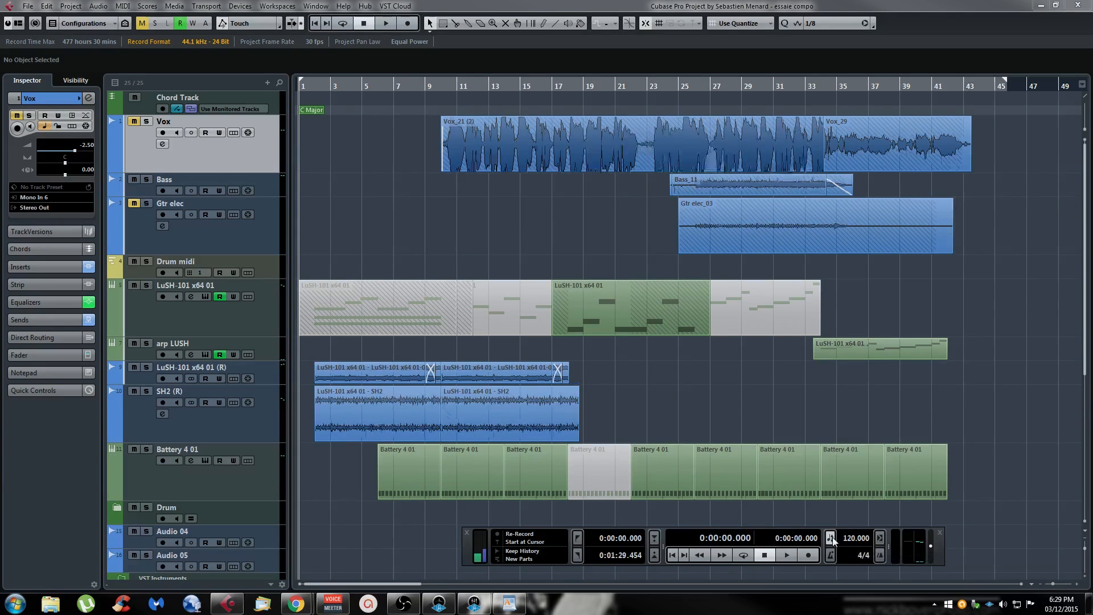
Set the tempo track's tempo to 140 and switch the project back to fixed tempo
double_click(857, 539)
type("140")
key("Return")
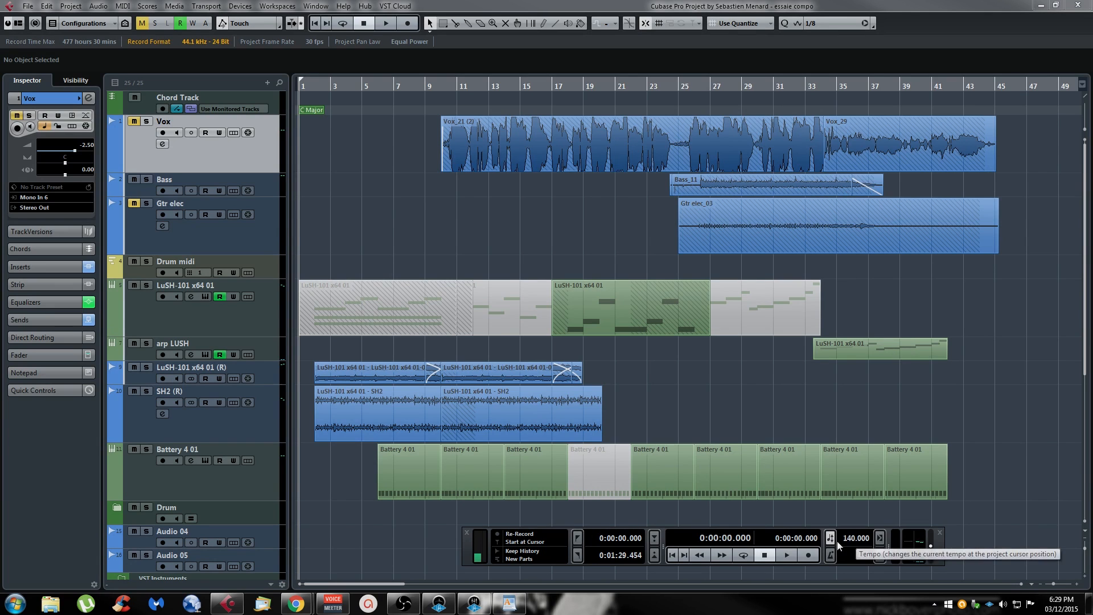
left_click(832, 539)
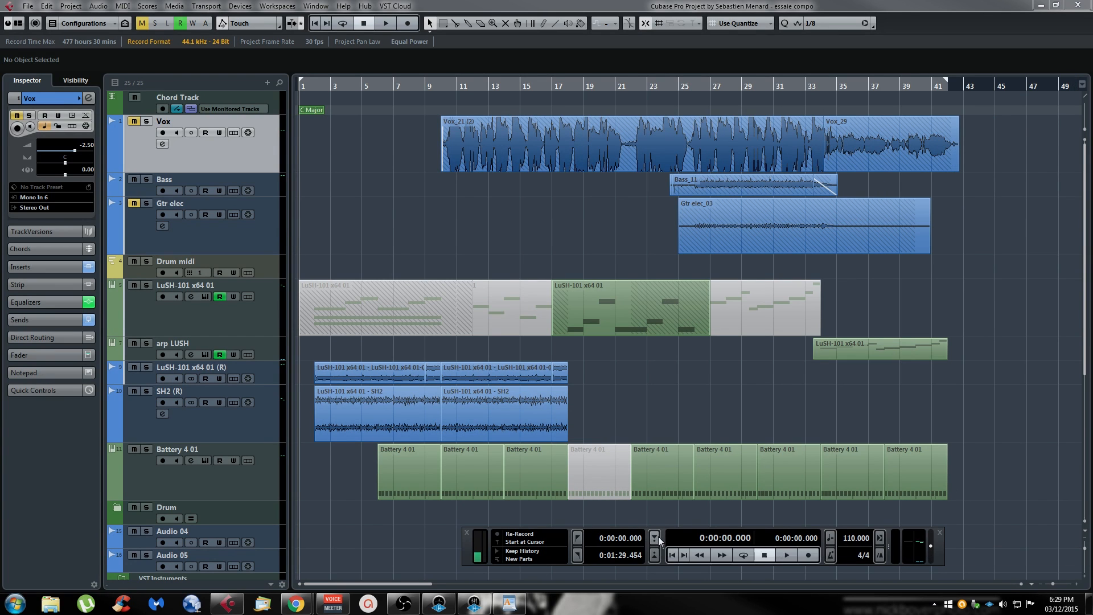
Activate the punch points and move the punch-in point to bar 17 and the left locator to bar 14
left_click(656, 555)
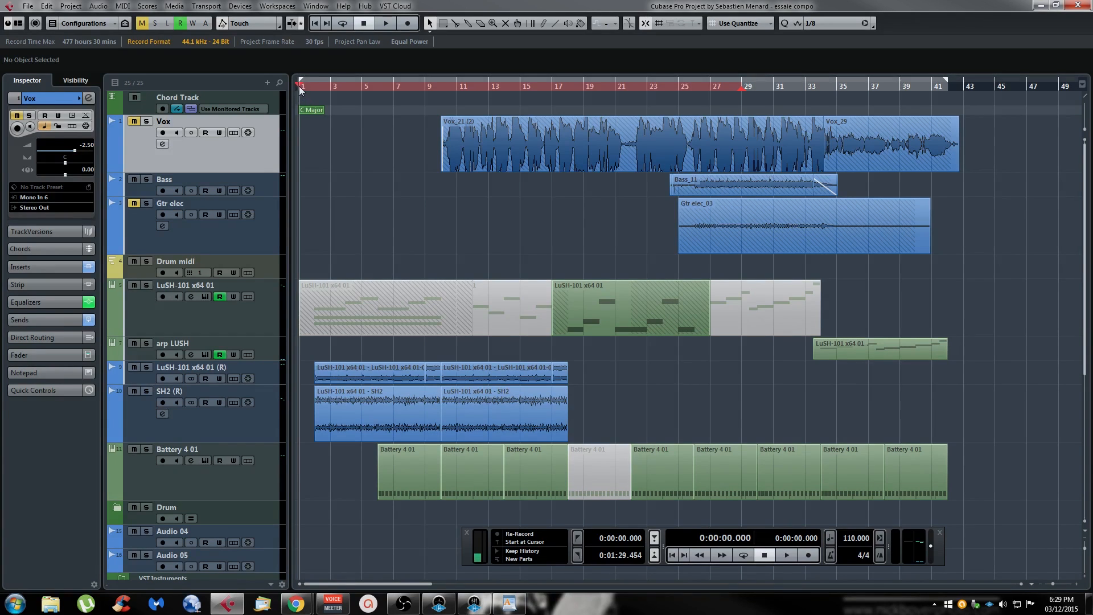
left_click(339, 90)
left_click(331, 90)
left_click_drag(301, 89, 559, 90)
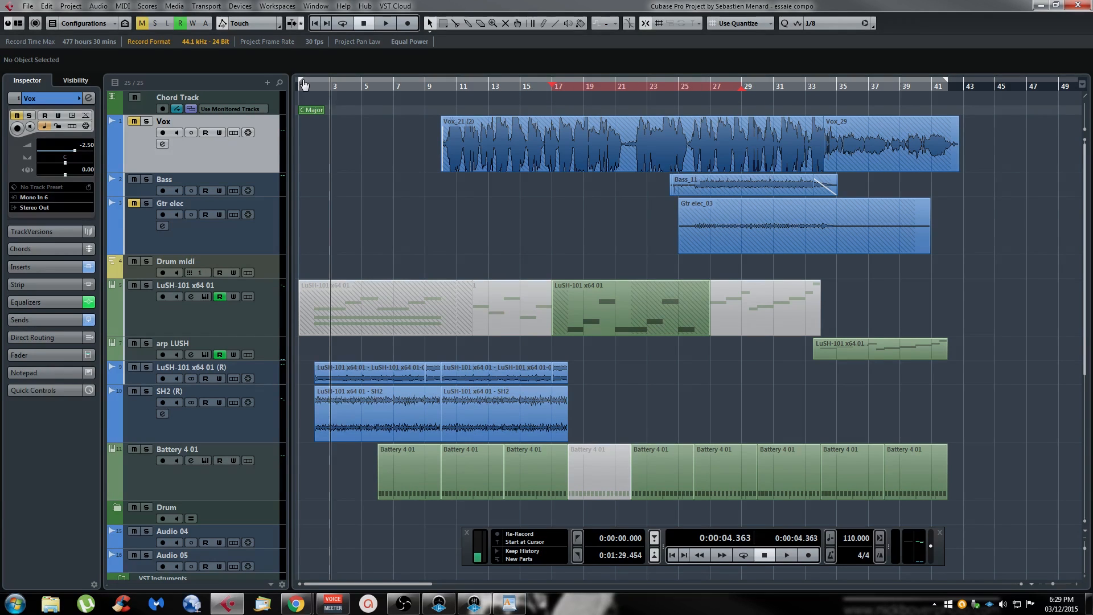
left_click_drag(494, 94, 501, 88)
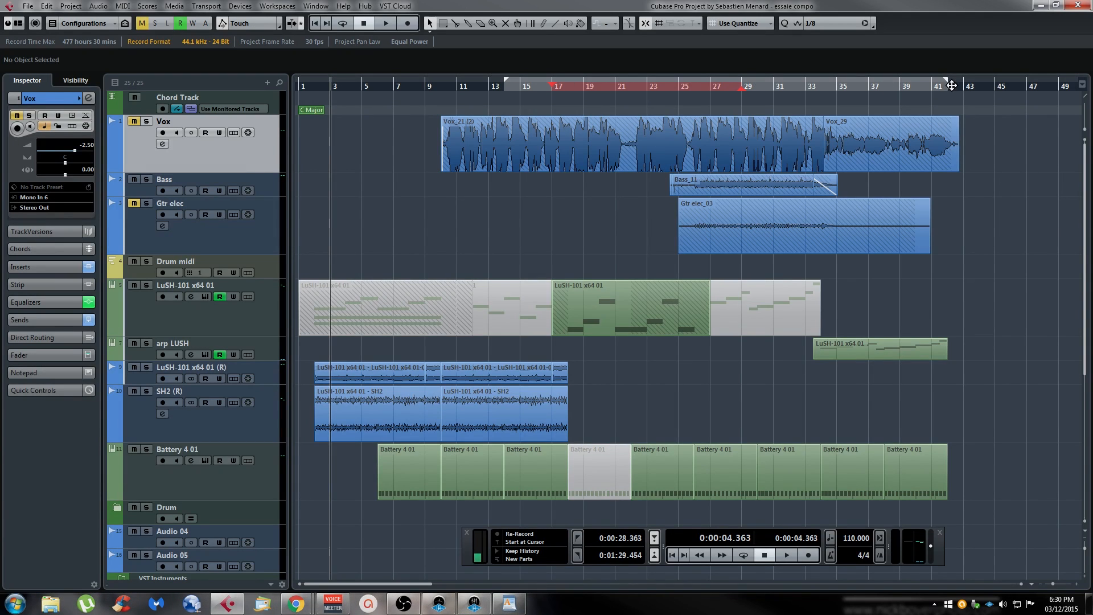
Move the right locator to just before bar 31, and toggle cycle for the locator range, leaving it on
left_click_drag(948, 80, 765, 83)
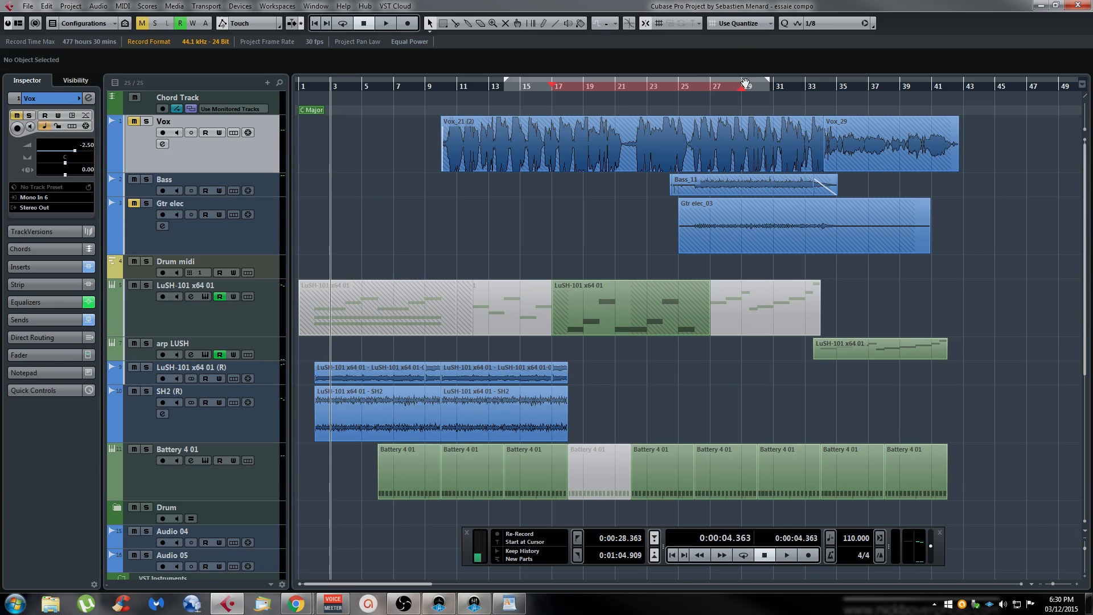
left_click(611, 82)
left_click(611, 81)
left_click(611, 82)
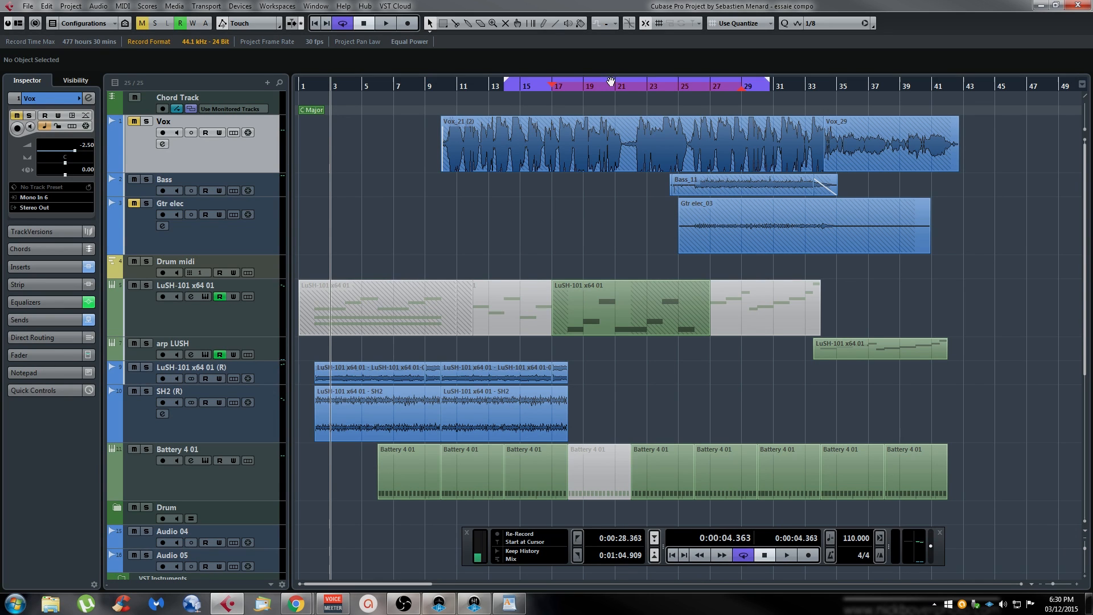
left_click(611, 82)
left_click(611, 81)
left_click(610, 81)
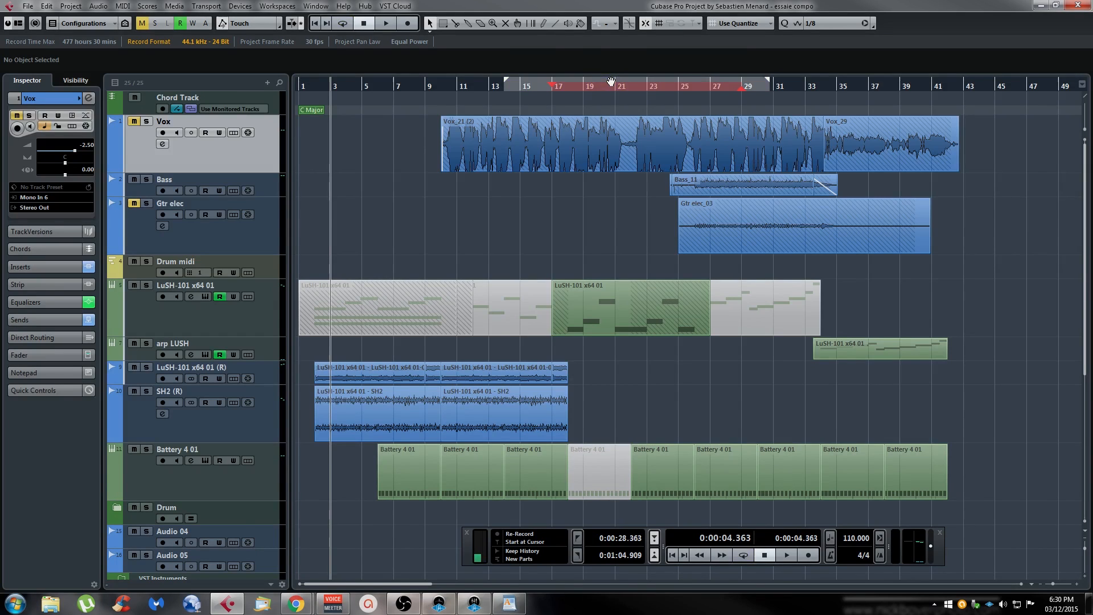
left_click(611, 82)
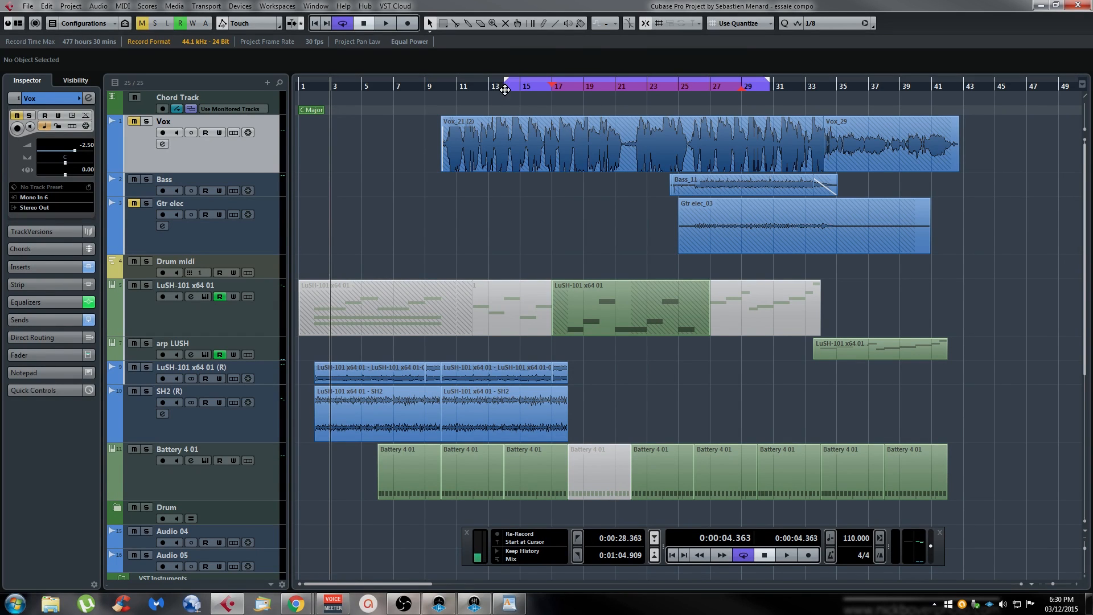
Play from the left locator, record-enable the Bass track, and record through the bar 17 to 29 punch range before stopping
key("KP_1")
key("space")
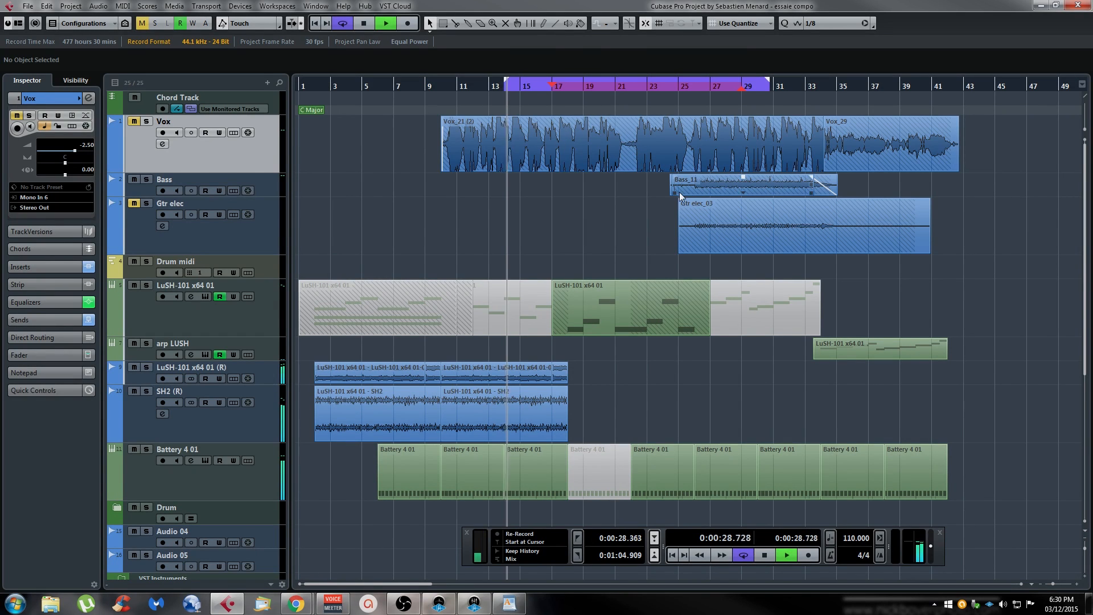
left_click(163, 190)
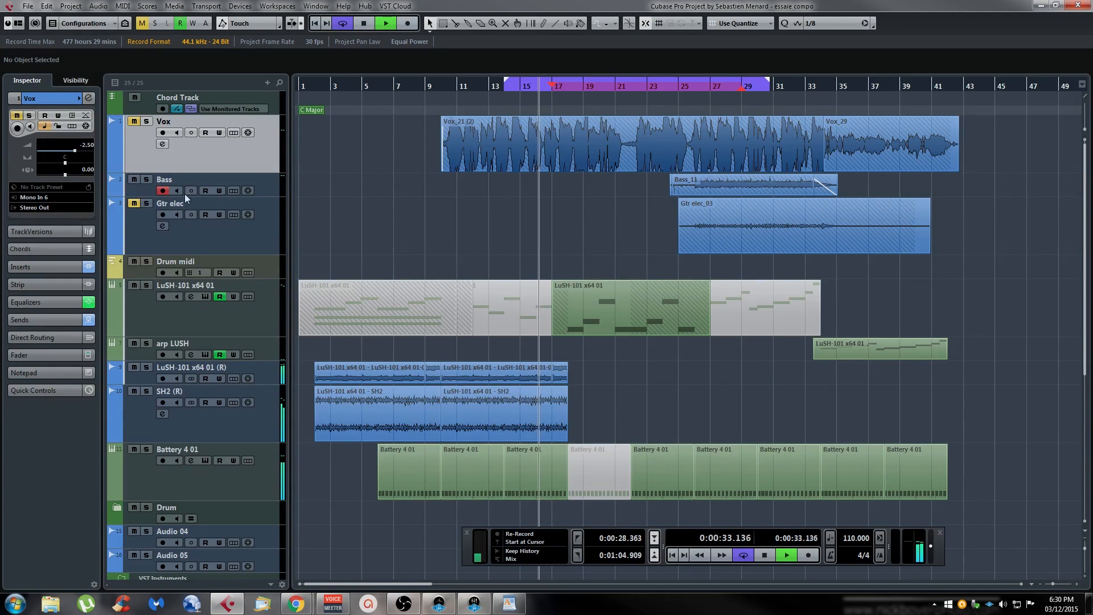
key("KP_Multiply")
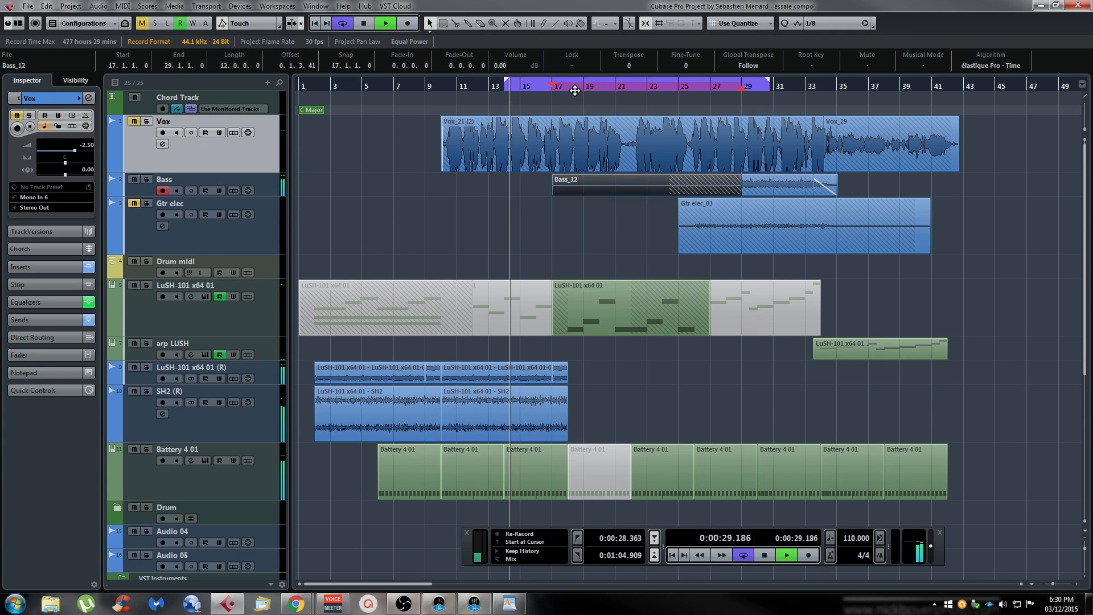
key("space")
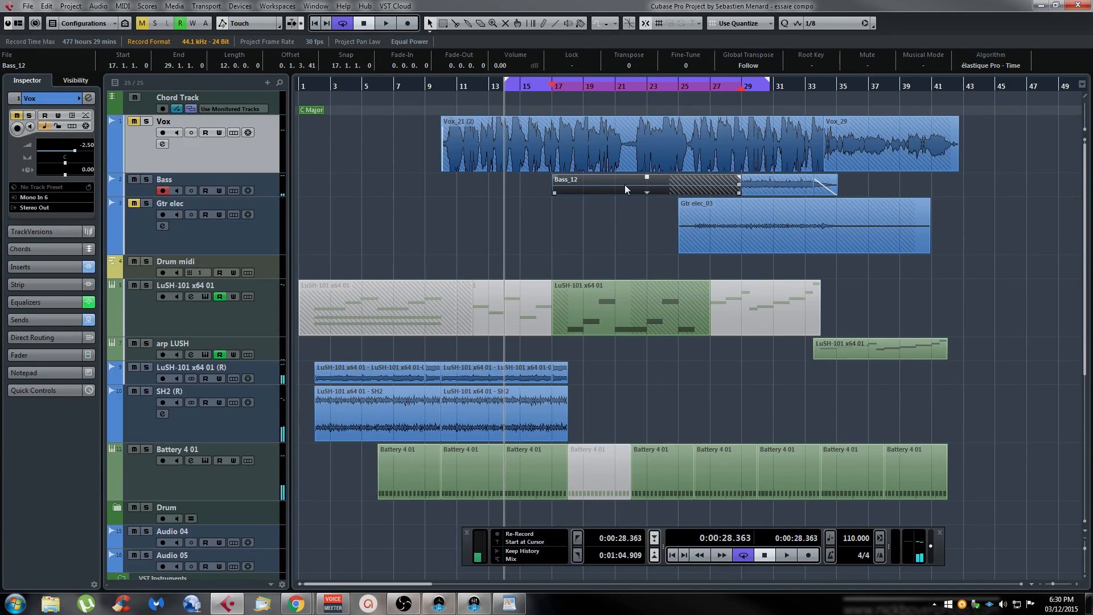
Delete the newly punched-in Bass recording and switch cycle off
key("Delete")
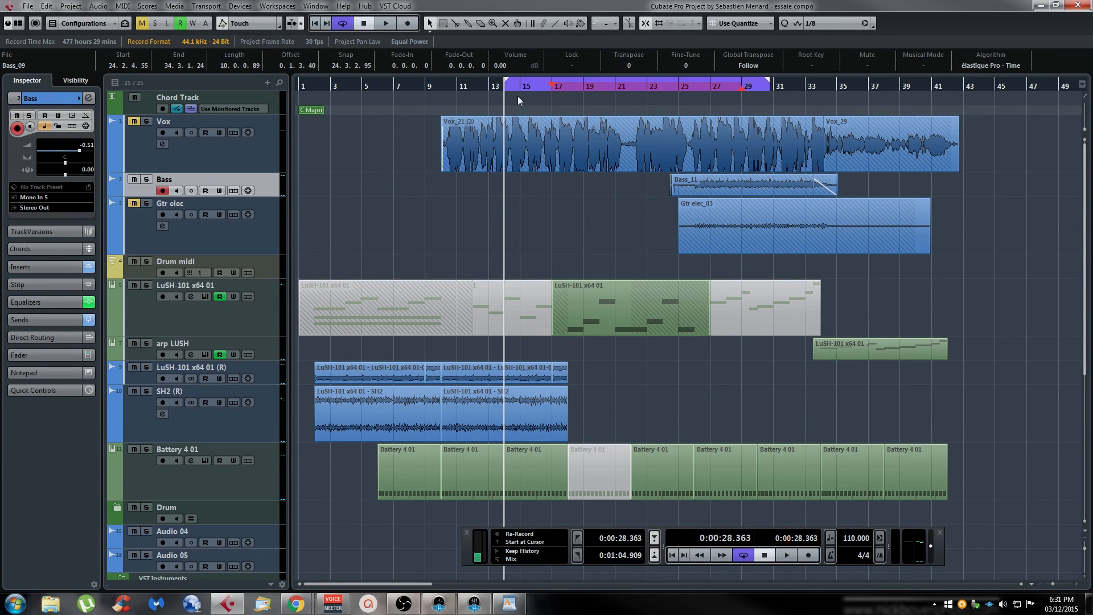
left_click(554, 80)
left_click(605, 212)
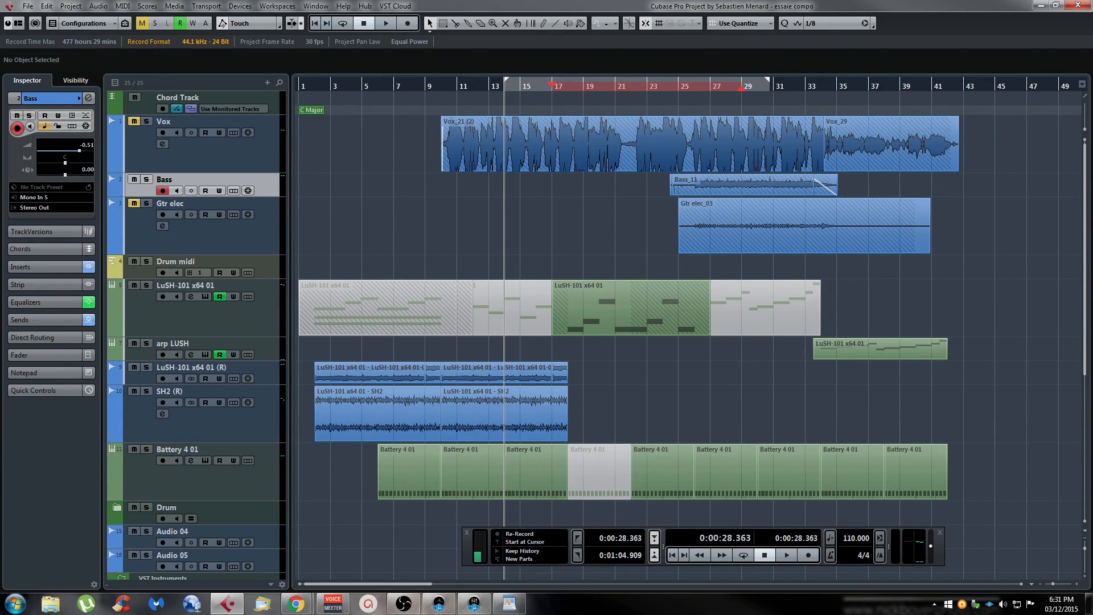
left_click(217, 7)
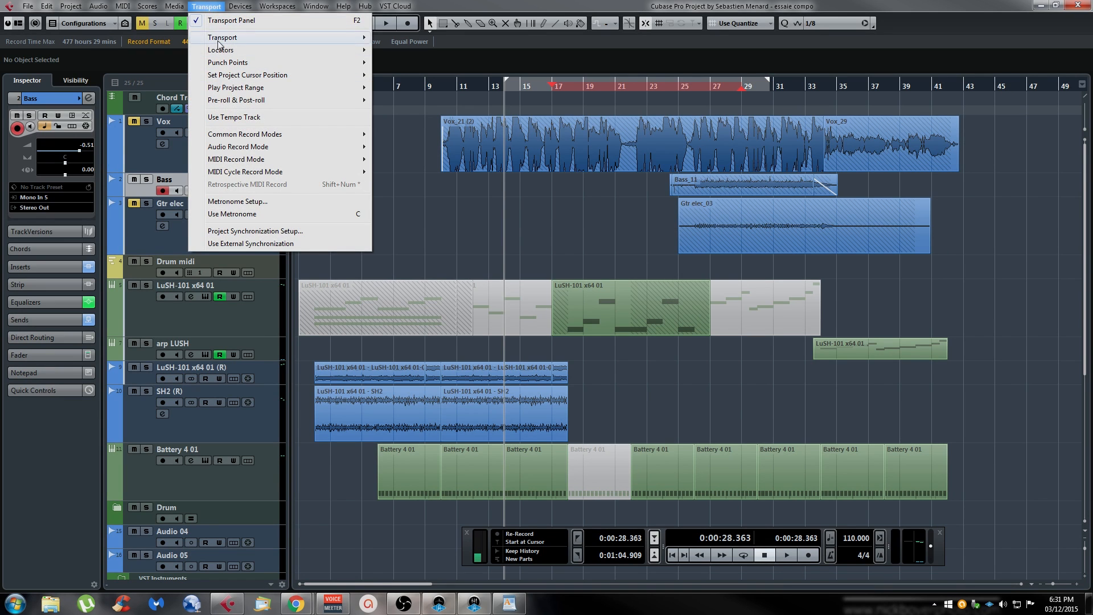
left_click(210, 7)
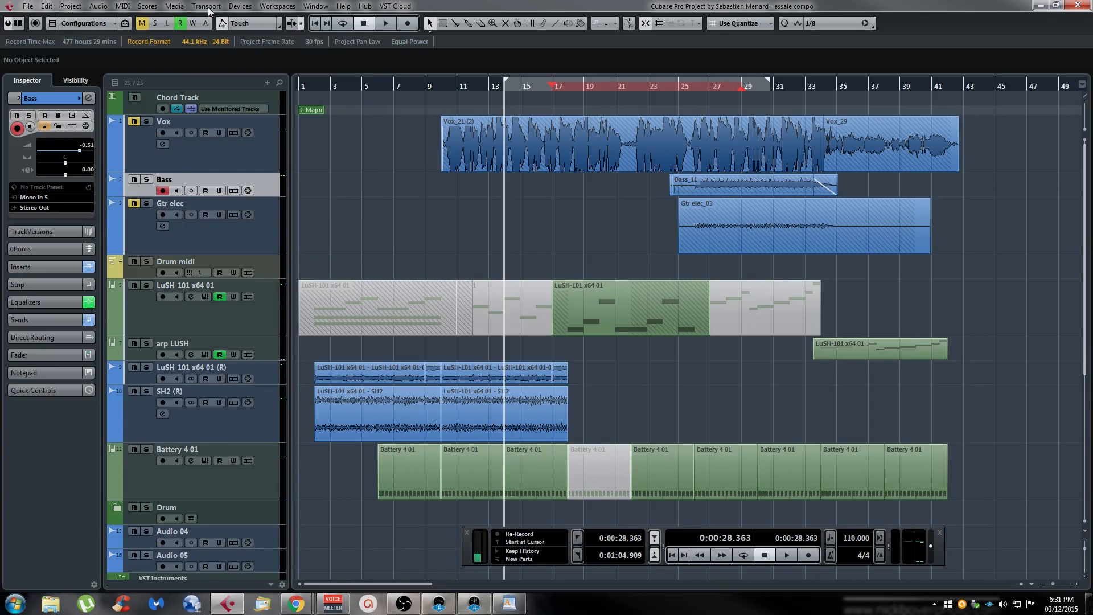
left_click(209, 8)
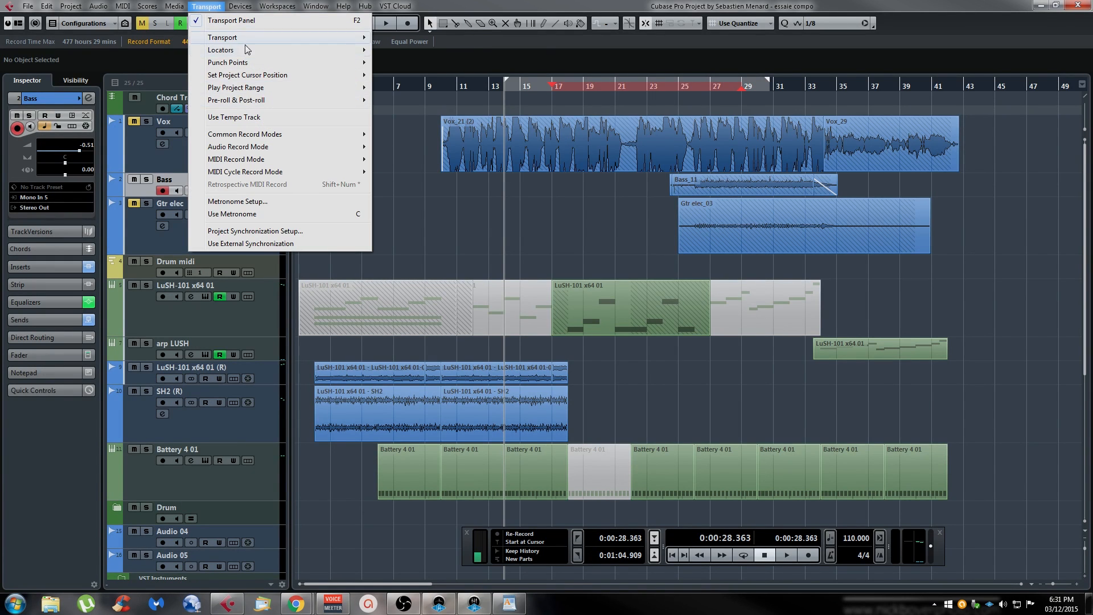
mouse_move(246, 38)
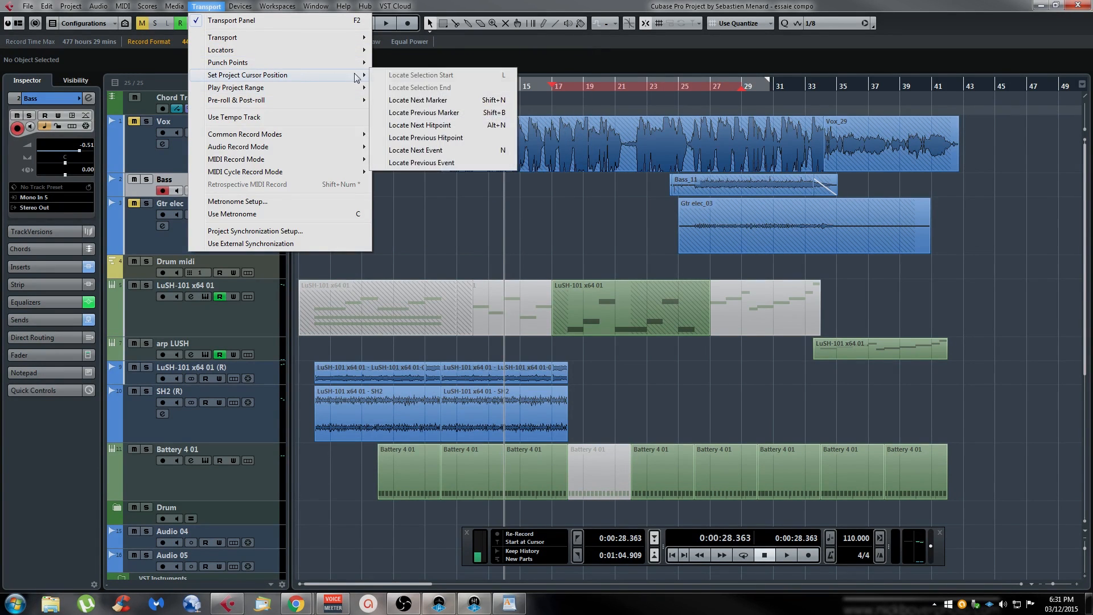
mouse_move(356, 91)
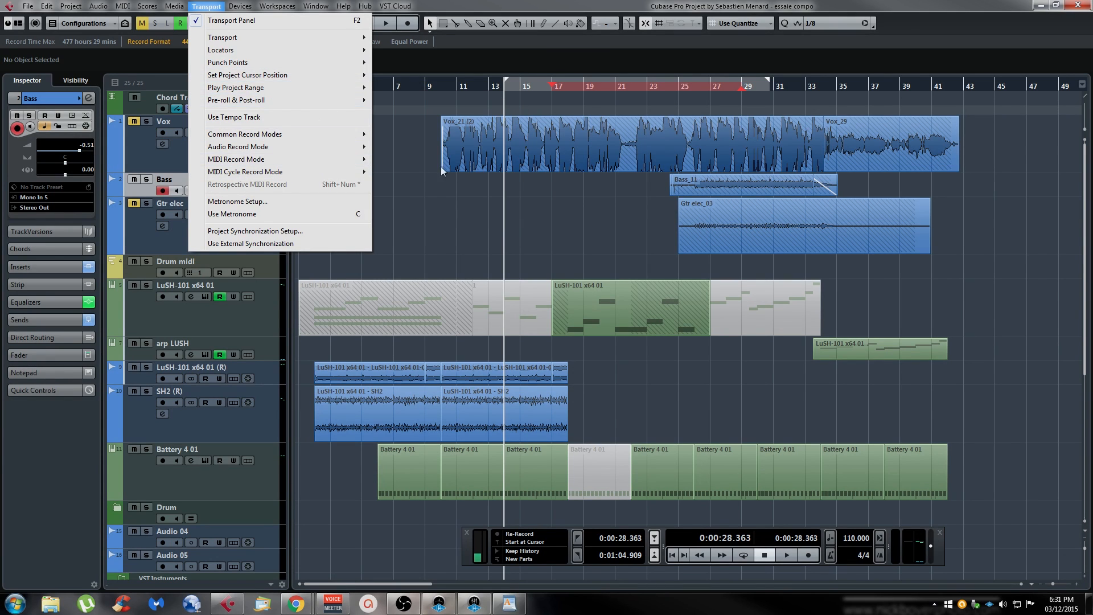
left_click(571, 236)
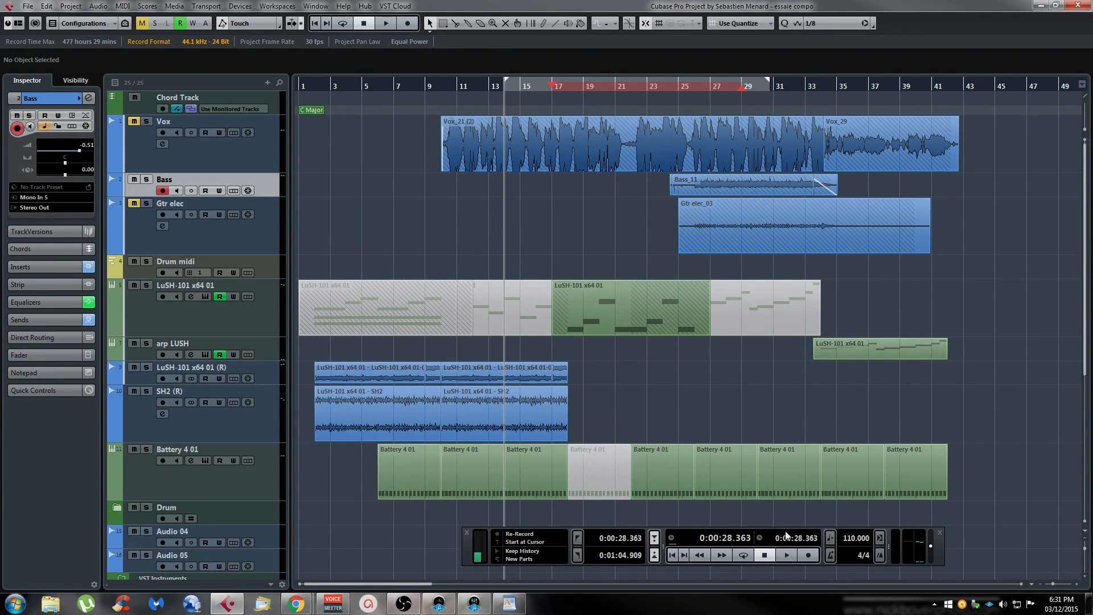
Shift the floating Transport panel aside and show the docked VST Instruments and MediaBay area with MediaBay in front
left_click_drag(472, 548, 403, 551)
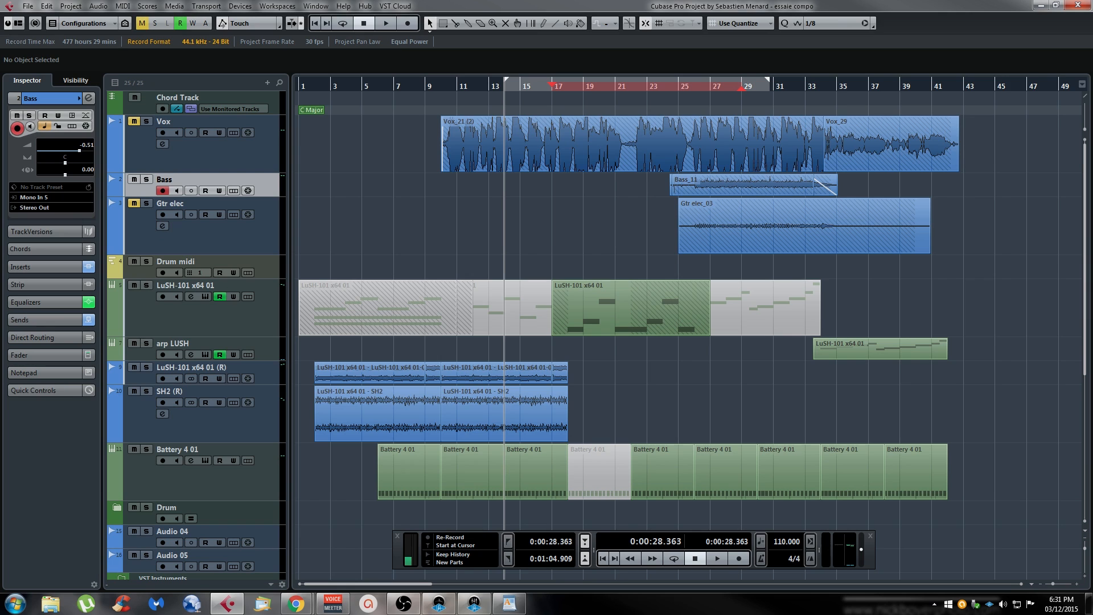
key("F11")
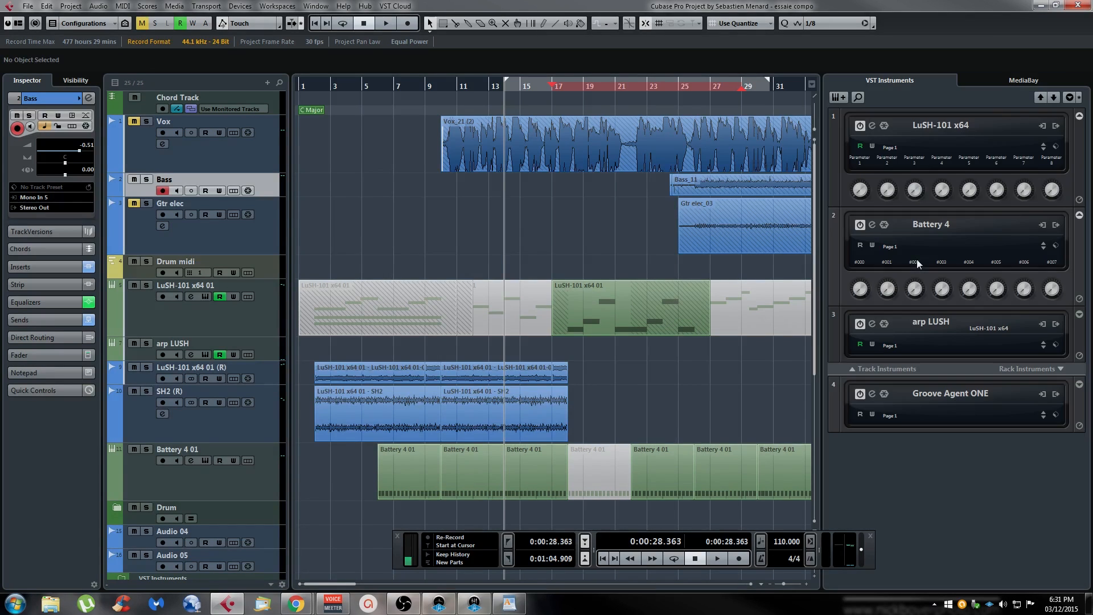
left_click(1035, 81)
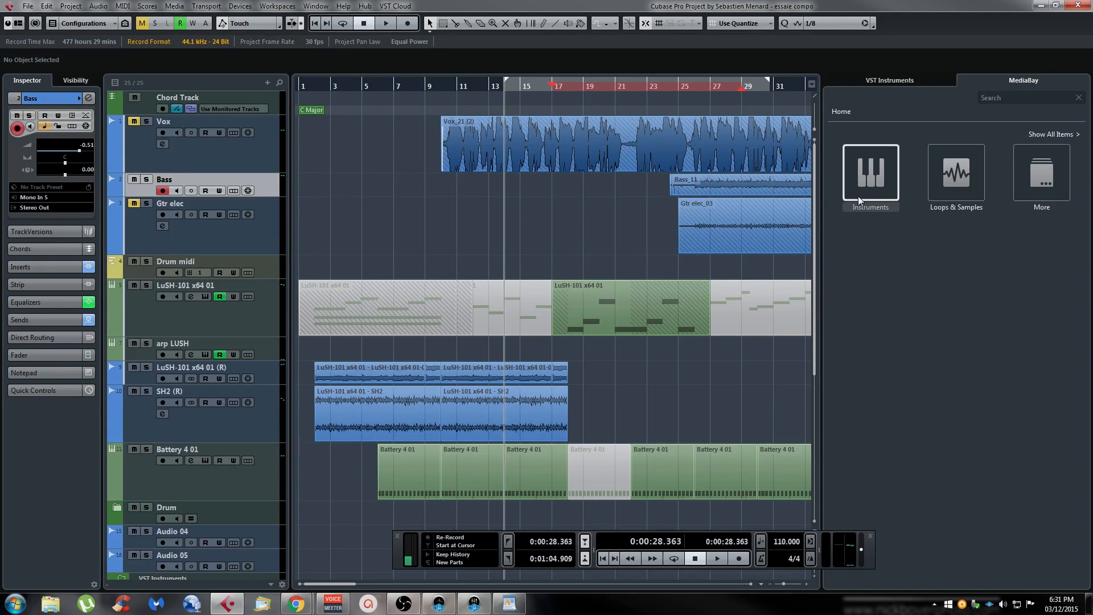
Browse MediaBay's full item list and the Groove Agent SE library down to GA SE Factory, returning to Home
left_click(1043, 136)
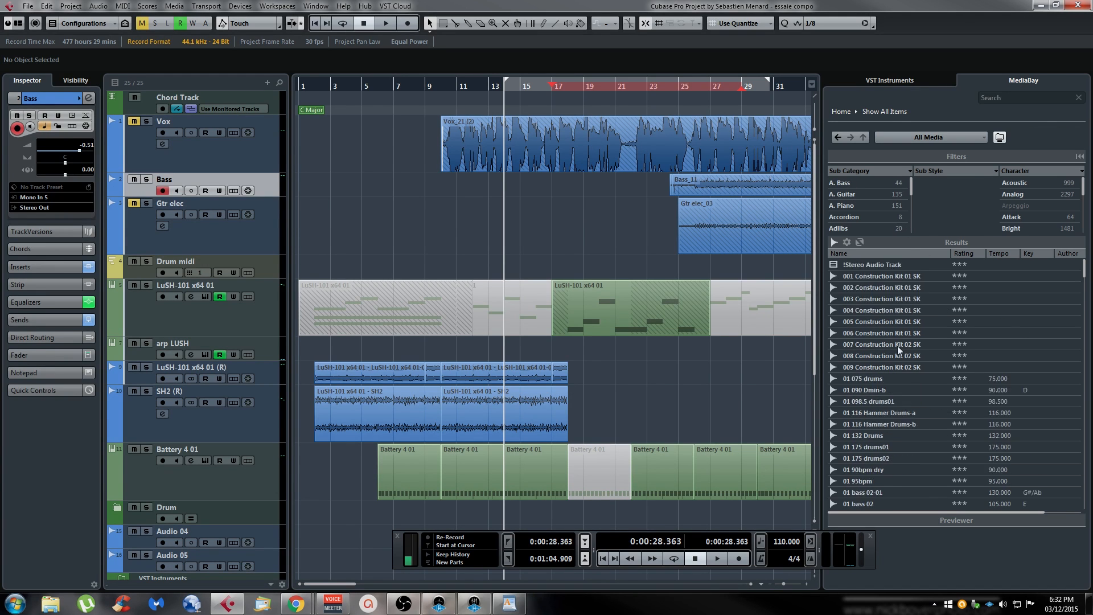
left_click(847, 111)
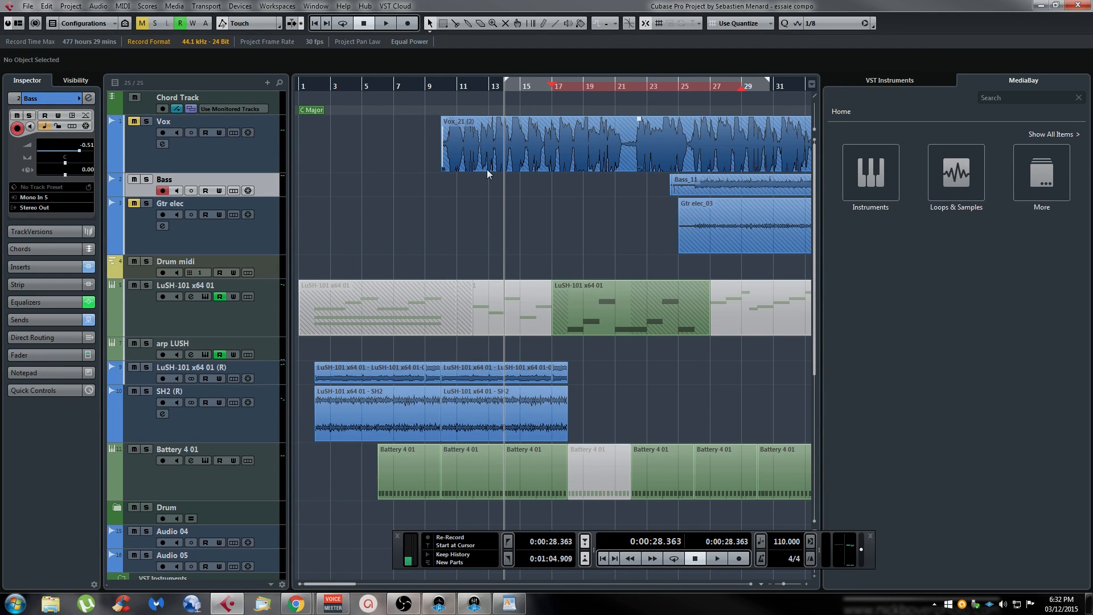
left_click(883, 170)
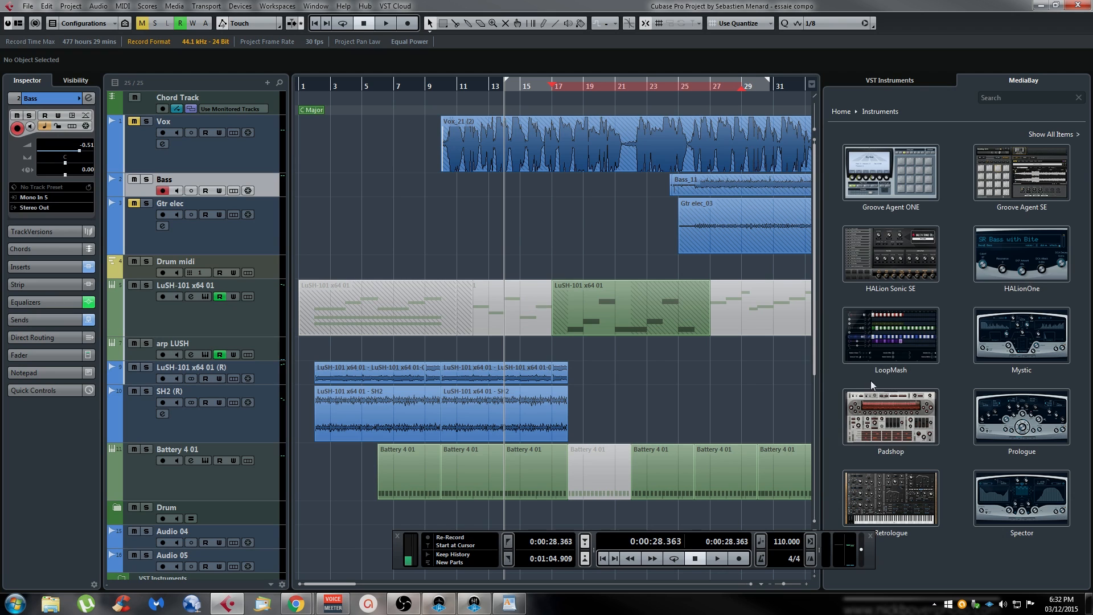
left_click(1042, 176)
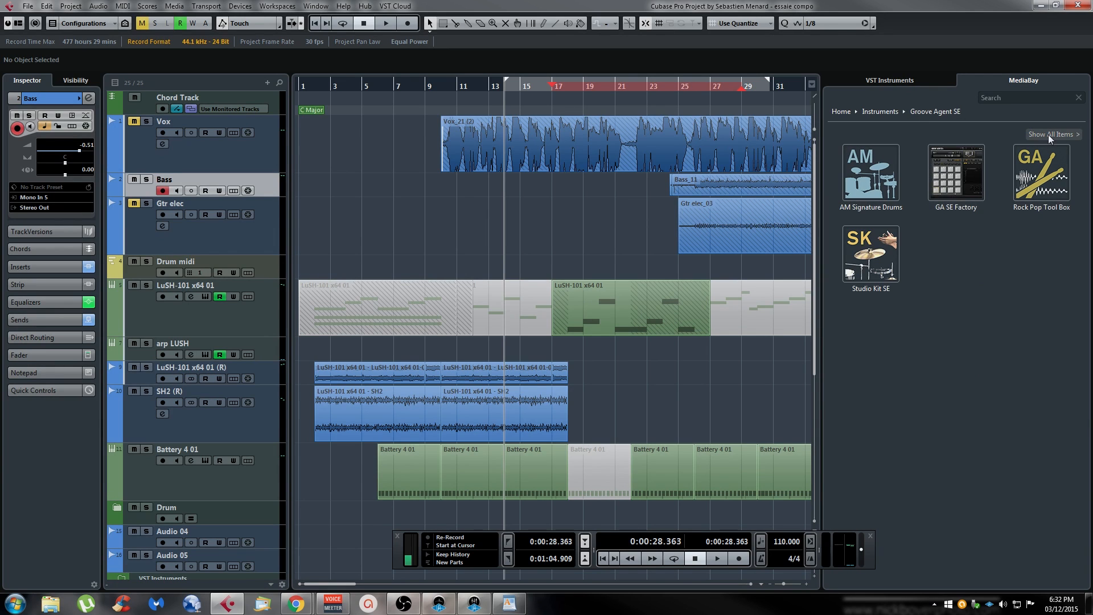
left_click(958, 177)
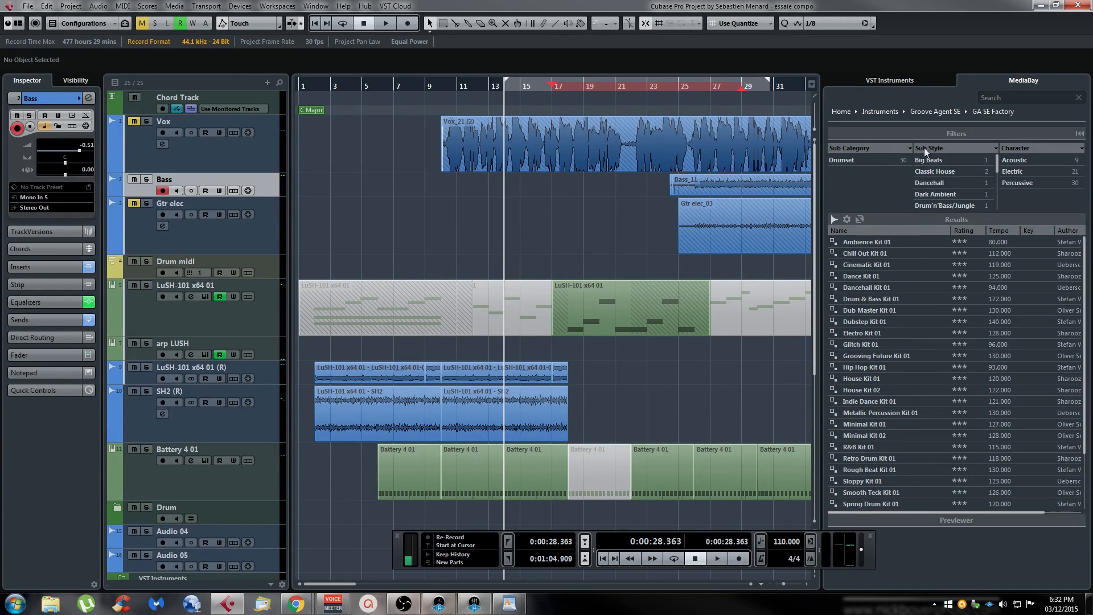
left_click(876, 112)
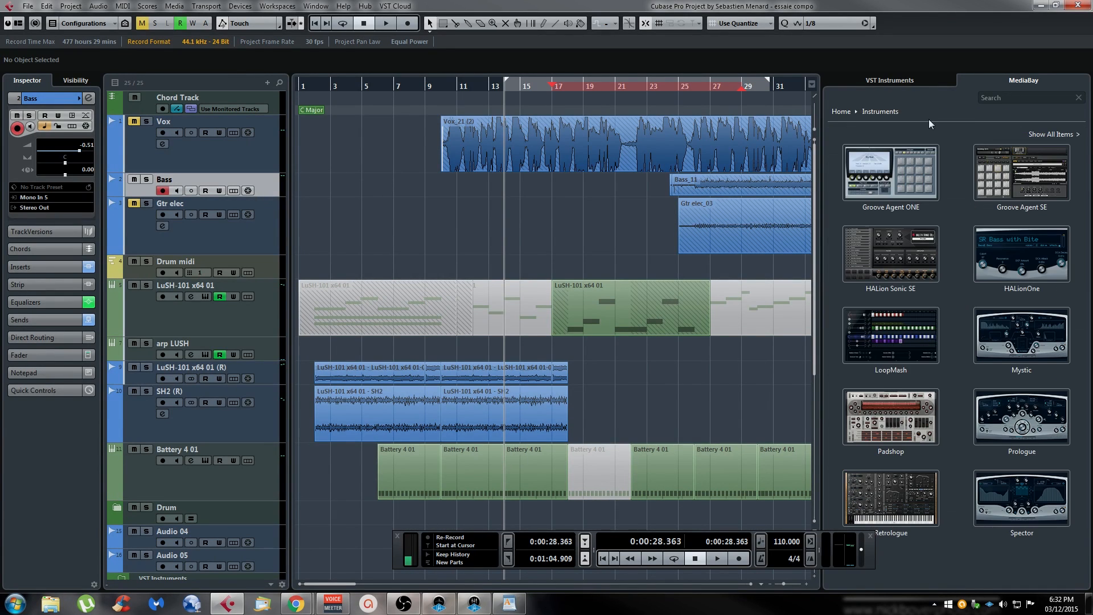
left_click(847, 113)
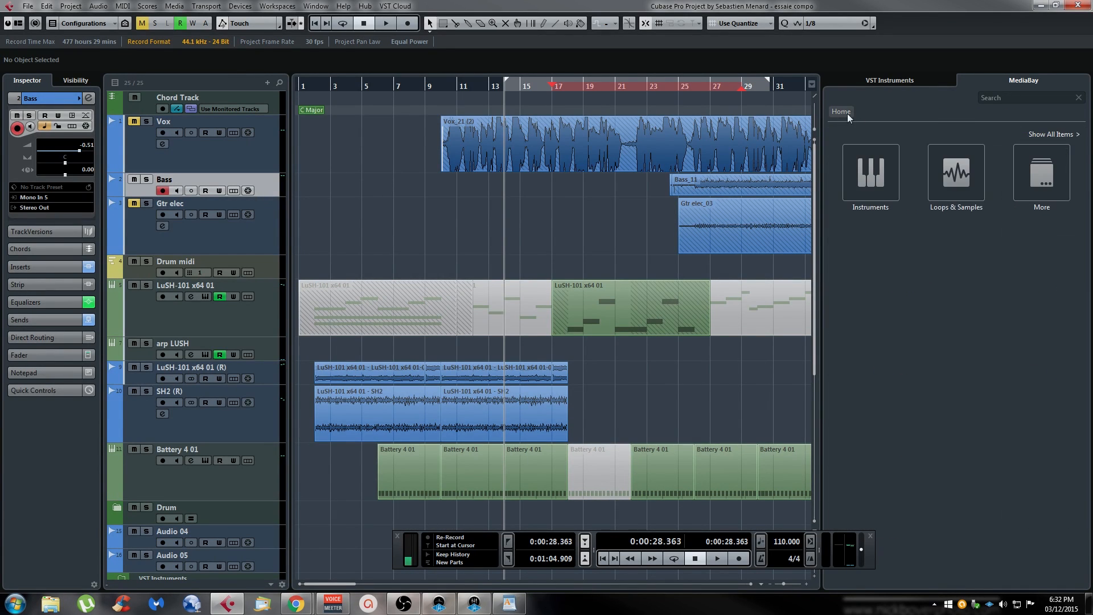
left_click(1042, 135)
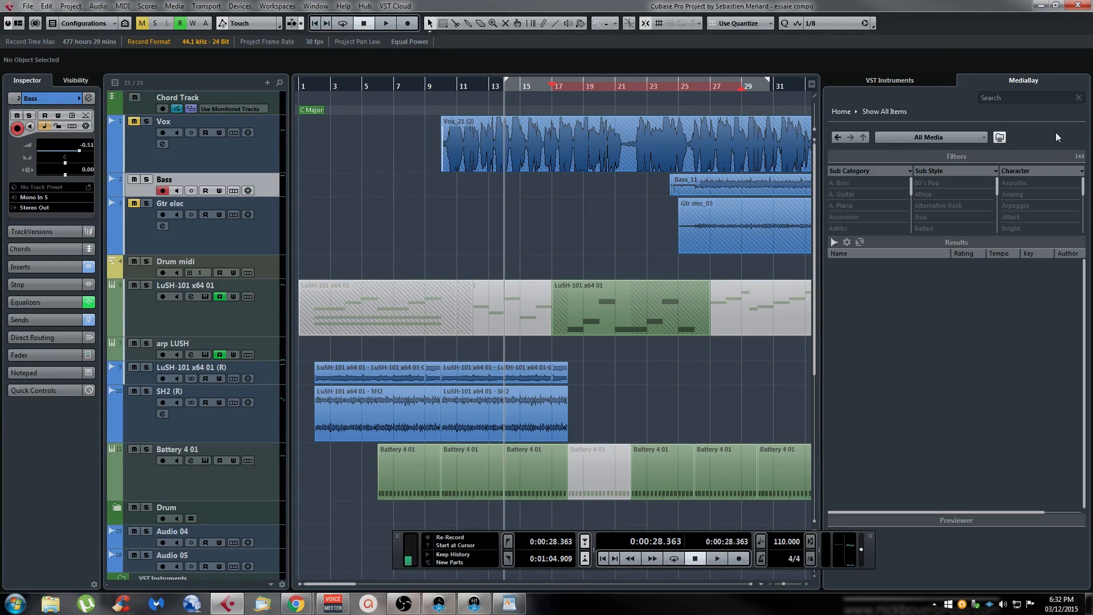
left_click(835, 114)
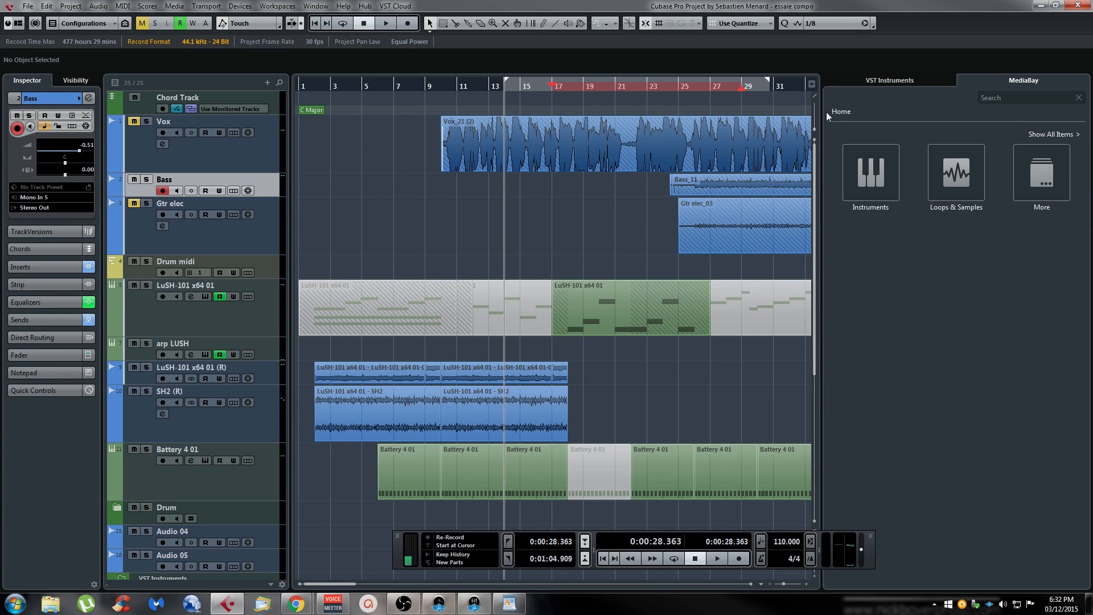
List all MediaBay items and preview several drum and bass loops, including 01 075 drums, 01 bass 02-01 and 01 bass 02
left_click(1041, 134)
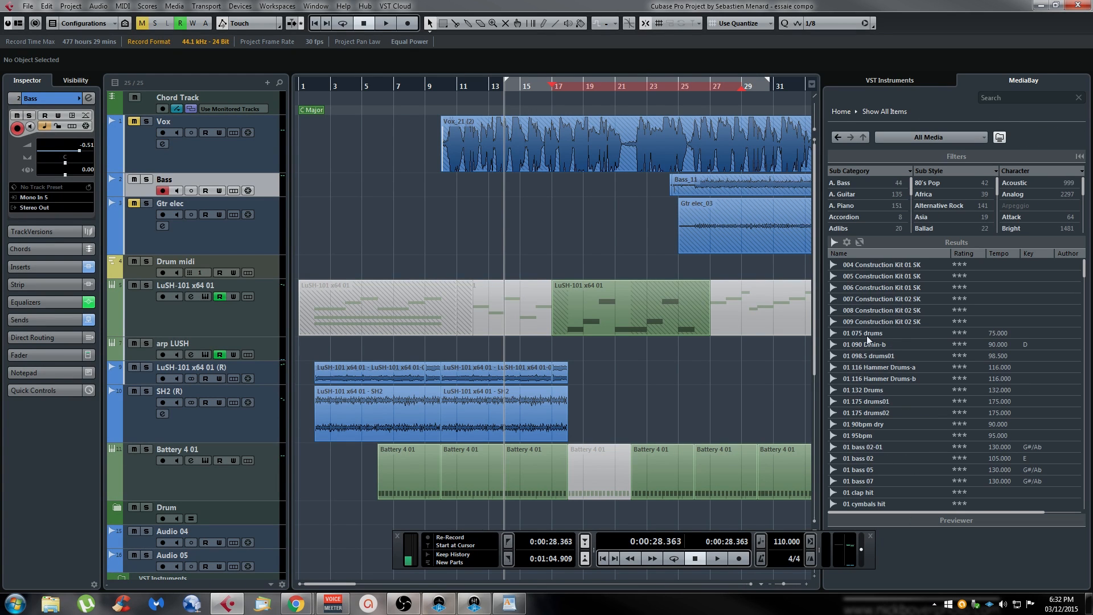
left_click(866, 334)
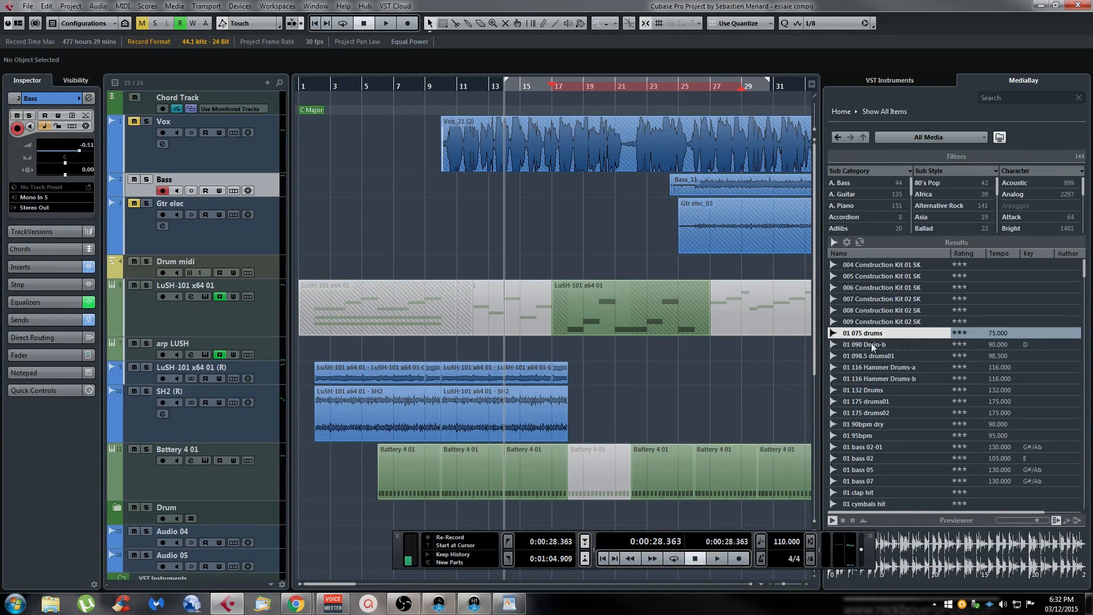
left_click(871, 378)
left_click(872, 400)
left_click(873, 446)
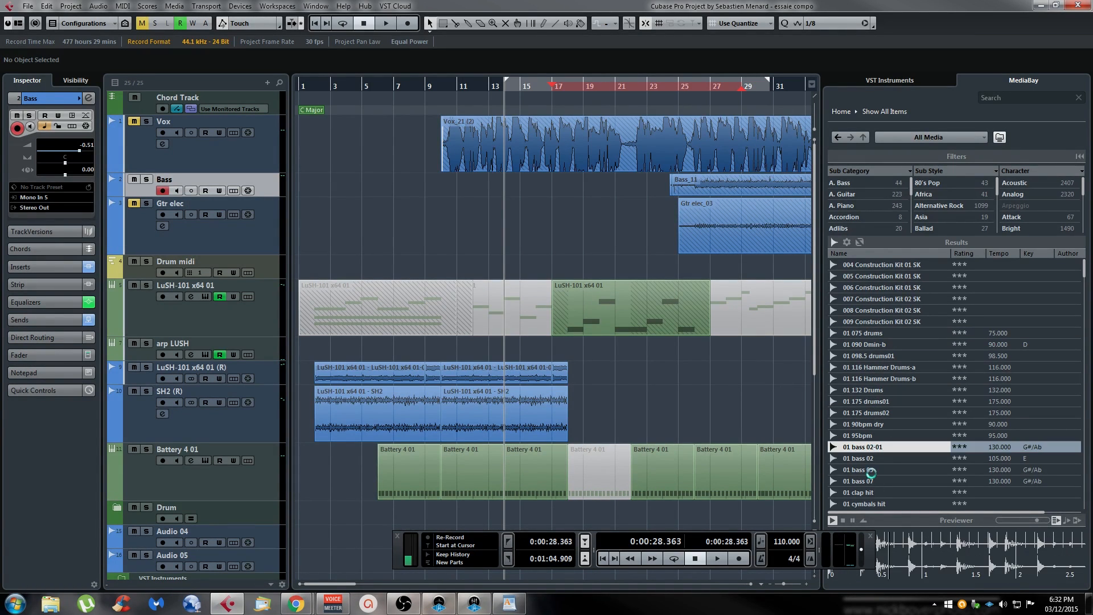
left_click(873, 459)
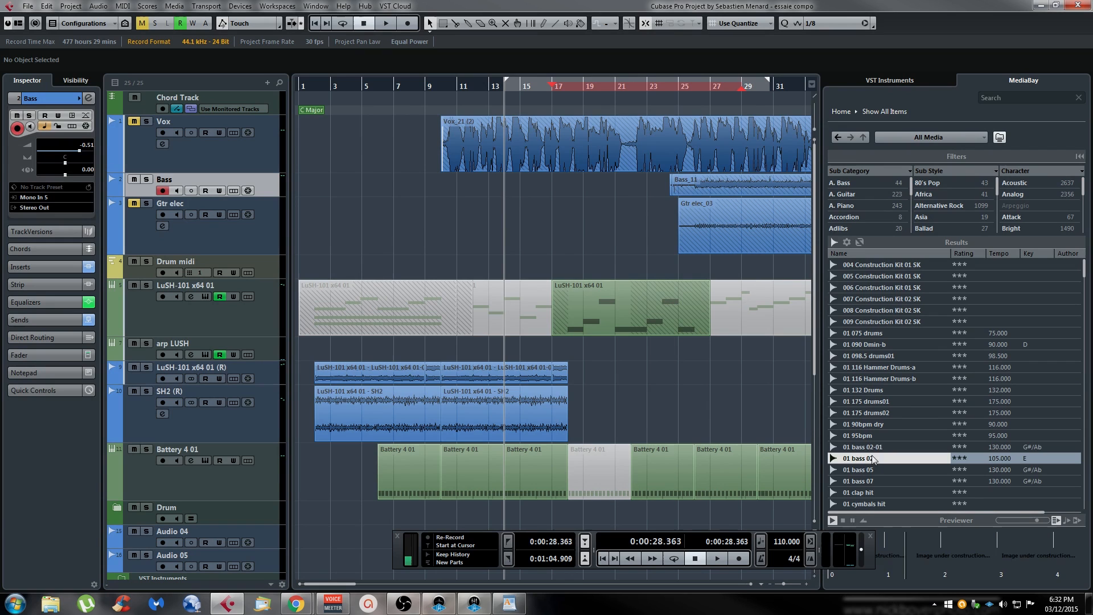
Add the 006 Construction Kit 01 SK sample to the project as a new track between Gtr elec and Drum midi
left_click(899, 289)
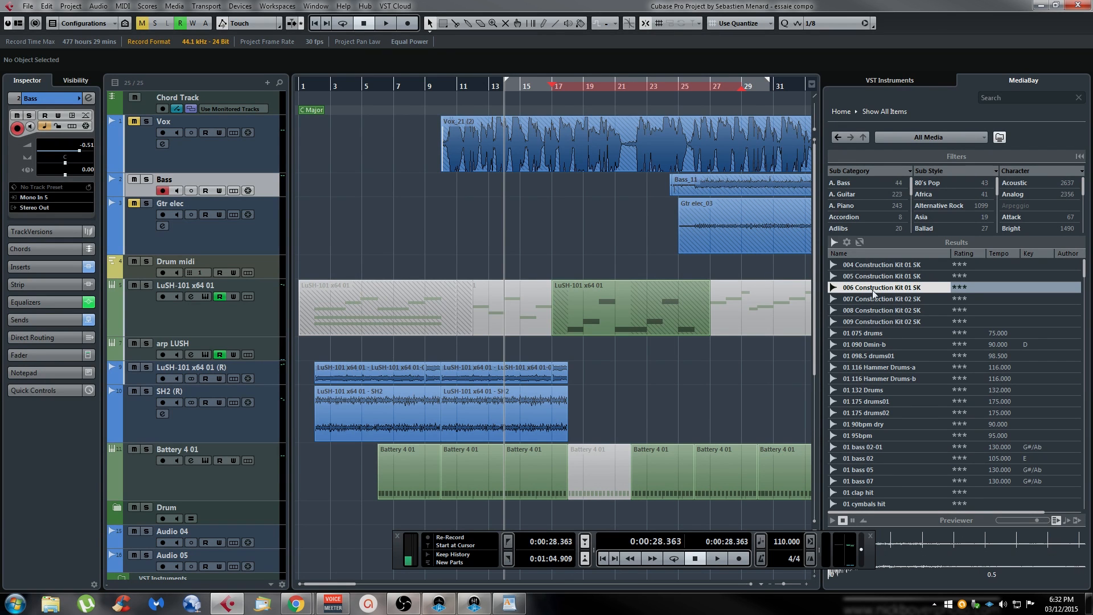
left_click_drag(881, 288, 360, 541)
scroll(358, 574, "down", 5)
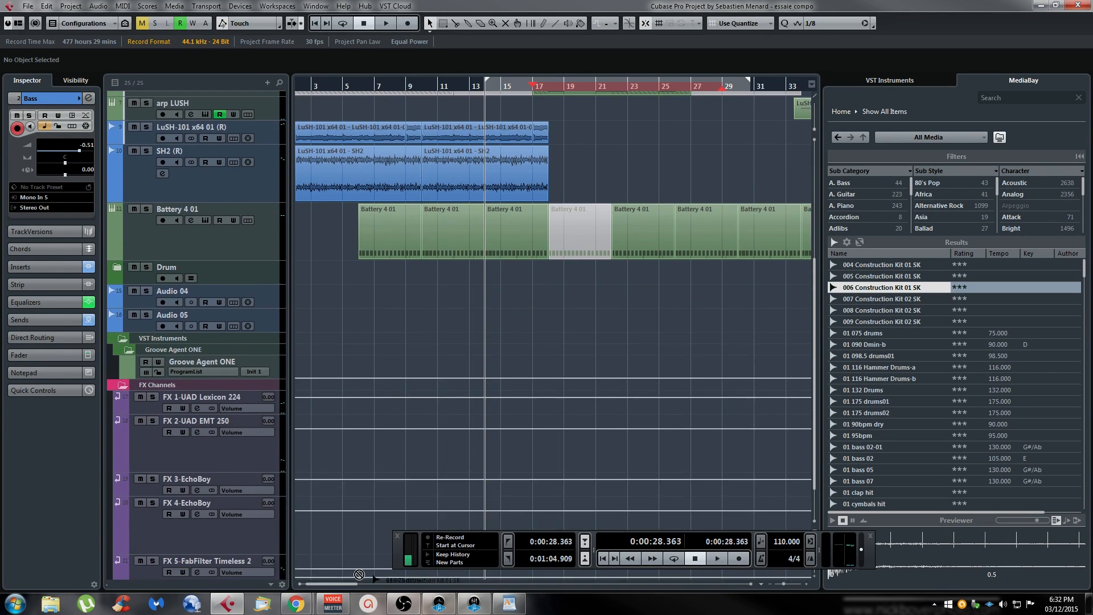
scroll(342, 569, "left", 1)
left_click_drag(254, 566, 232, 257)
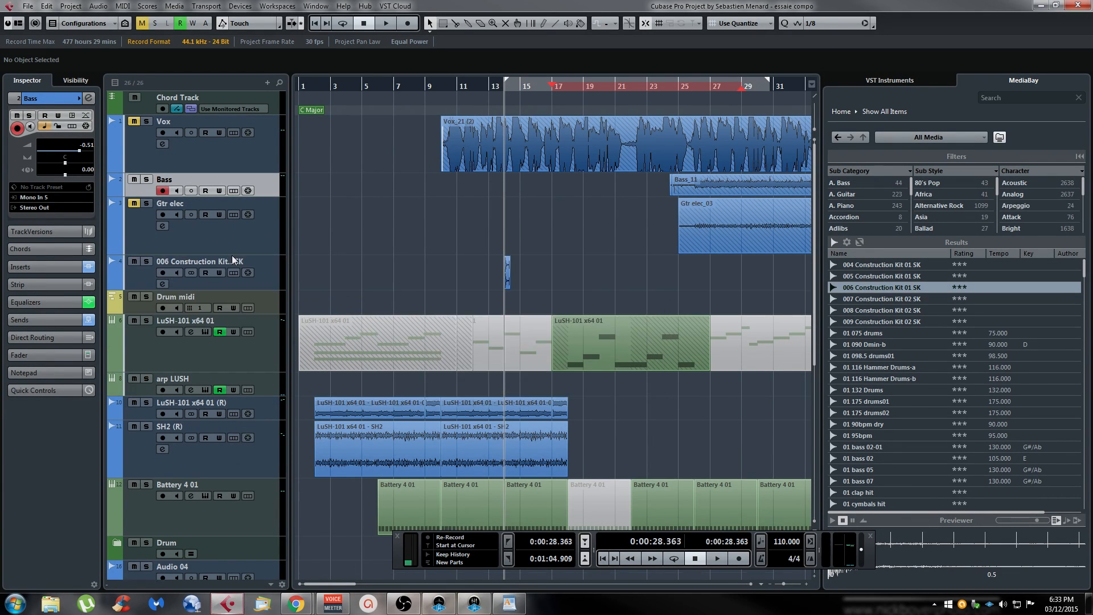
Turn off the punch points and undo the addition of the 006 Construction Kit 01 SK sample track
left_click(257, 278)
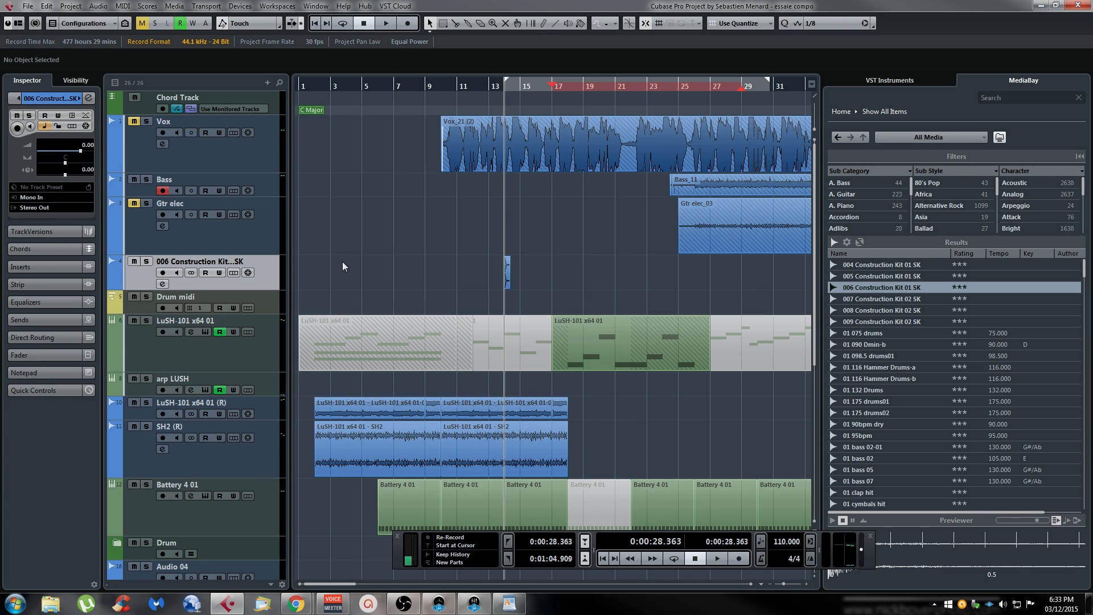
left_click(508, 272)
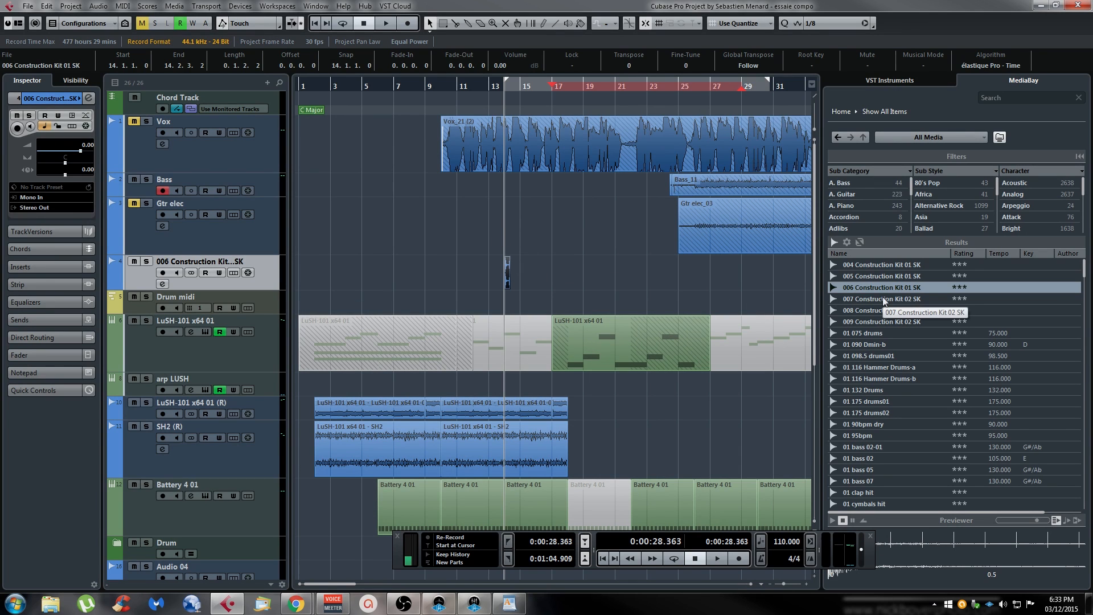
key("i")
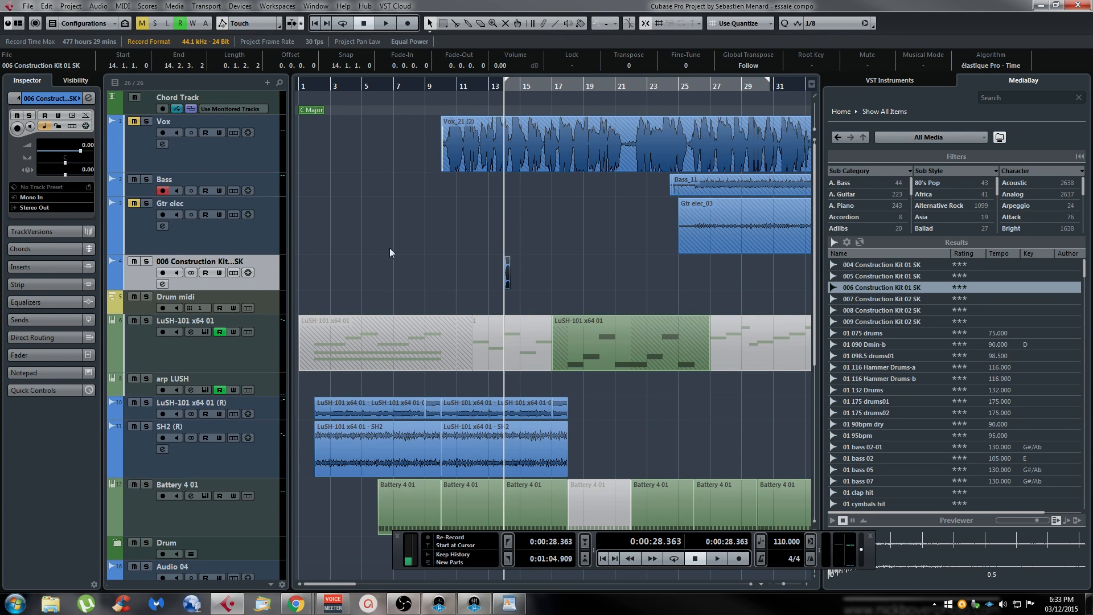
key("ctrl+z")
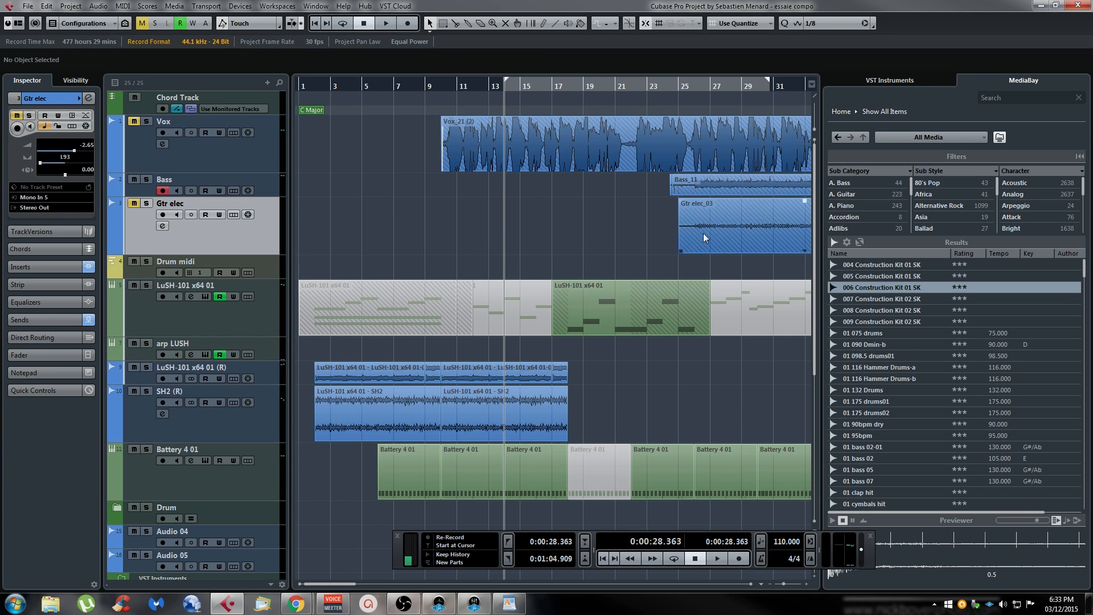
Hide the docked VST Instruments and MediaBay area with more bars of the arrangement in view
key("g")
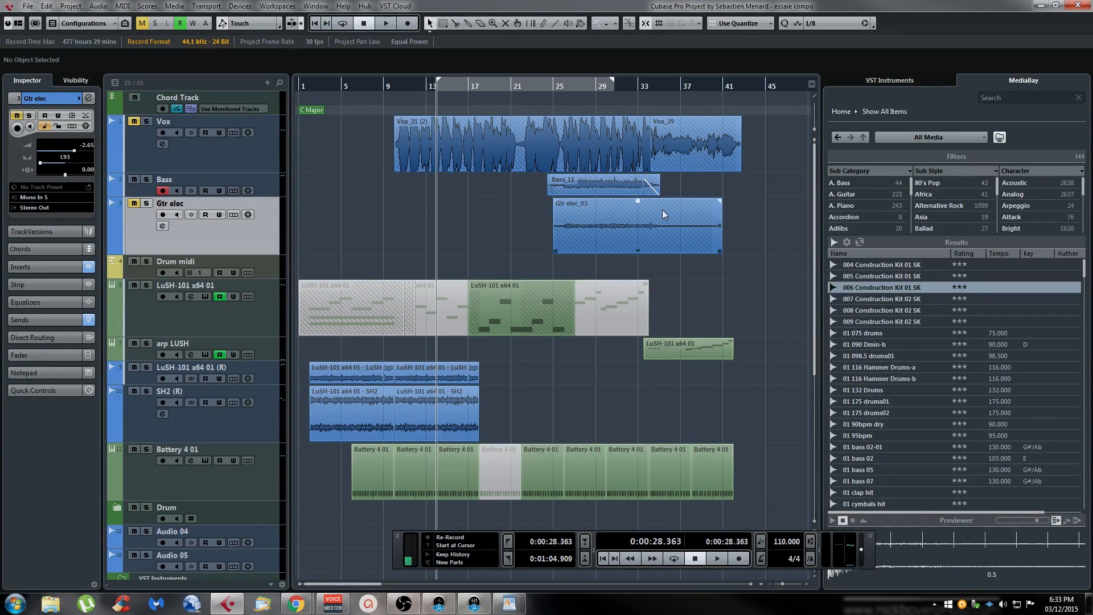
key("F5")
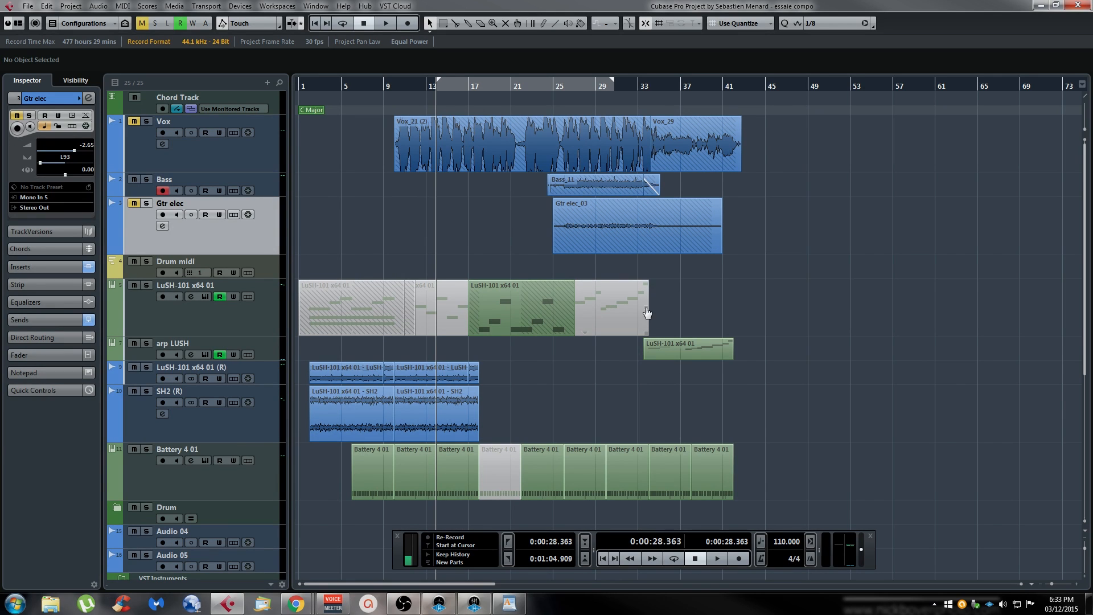
Repeat the last LuSH-101 x64 01 part three times up to bar 70 and delete the copies
left_click_drag(648, 312, 931, 317)
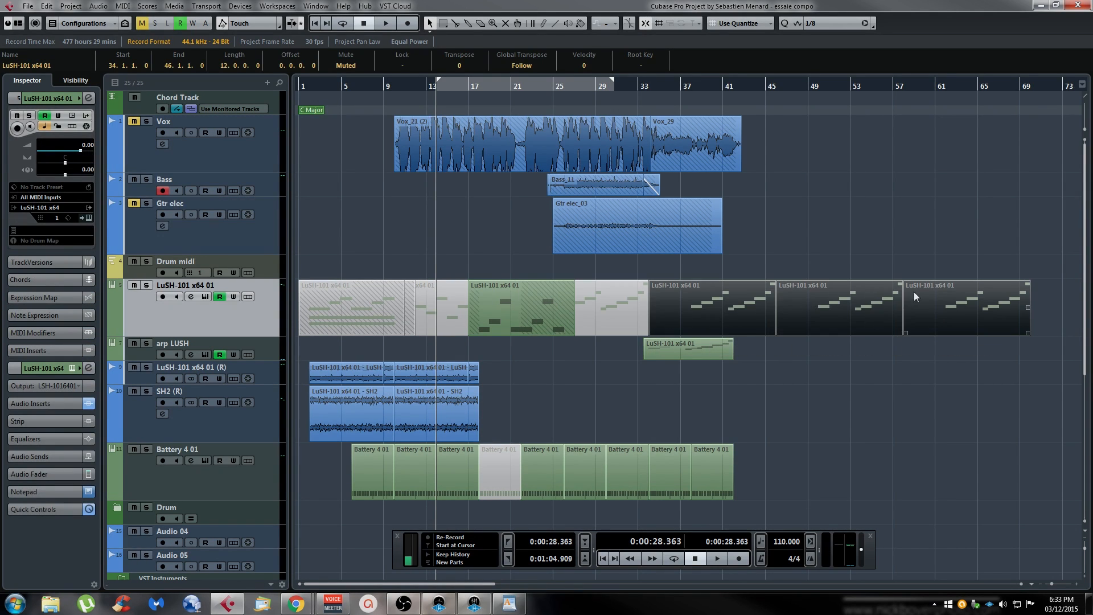
mouse_move(1023, 308)
left_mouse_down()
mouse_move(1072, 313)
mouse_move(1001, 313)
mouse_move(1026, 309)
left_mouse_up()
key("Delete")
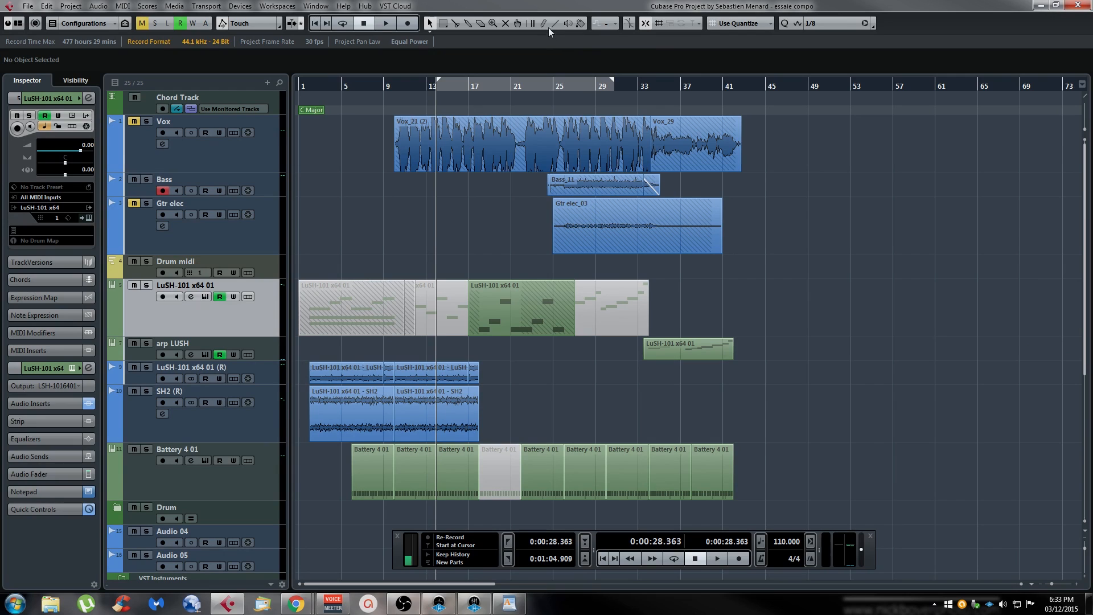
Duplicate the Gtr elec_03 event directly after itself on the Gtr elec track and delete the copy
left_click(544, 24)
left_click(430, 23)
left_click_drag(722, 229, 749, 232)
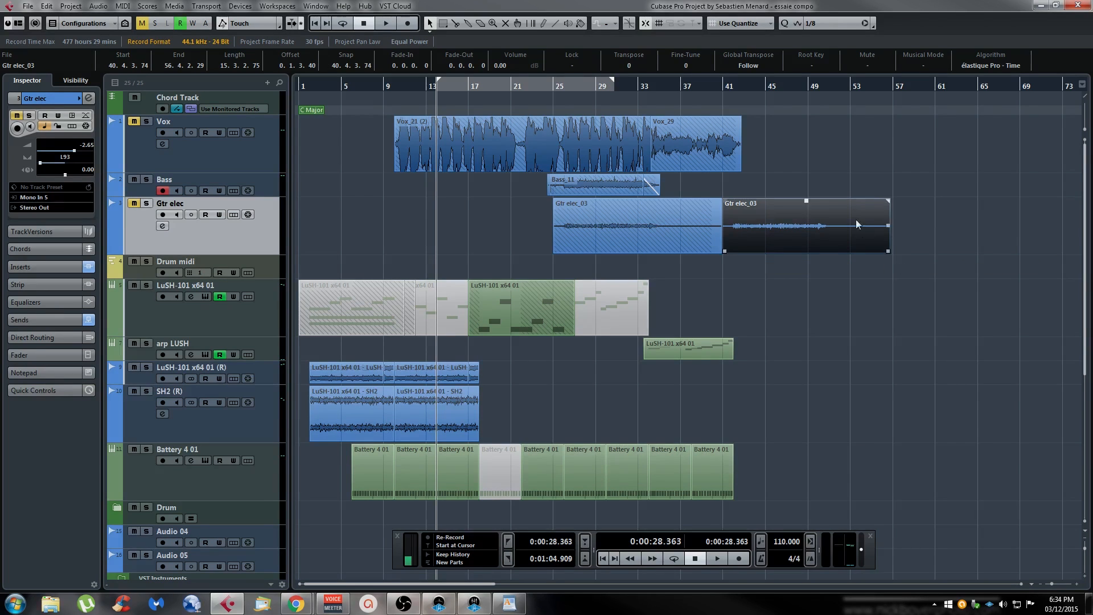
key("Delete")
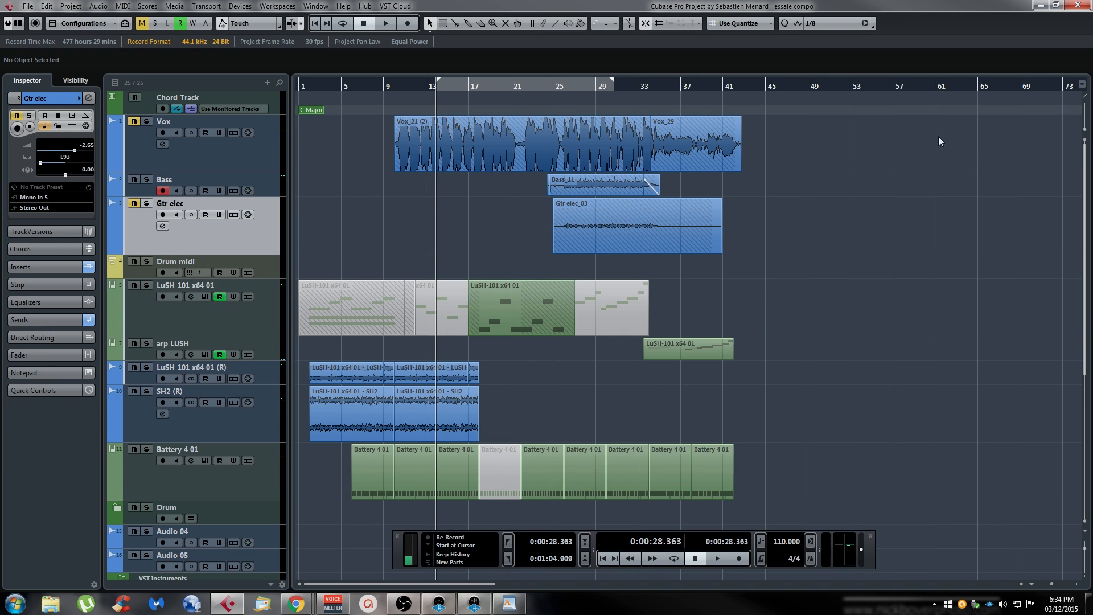
Try to set the stretch algorithm of the Vox_21 (2) event to élastique Pro - Time
left_click(565, 147)
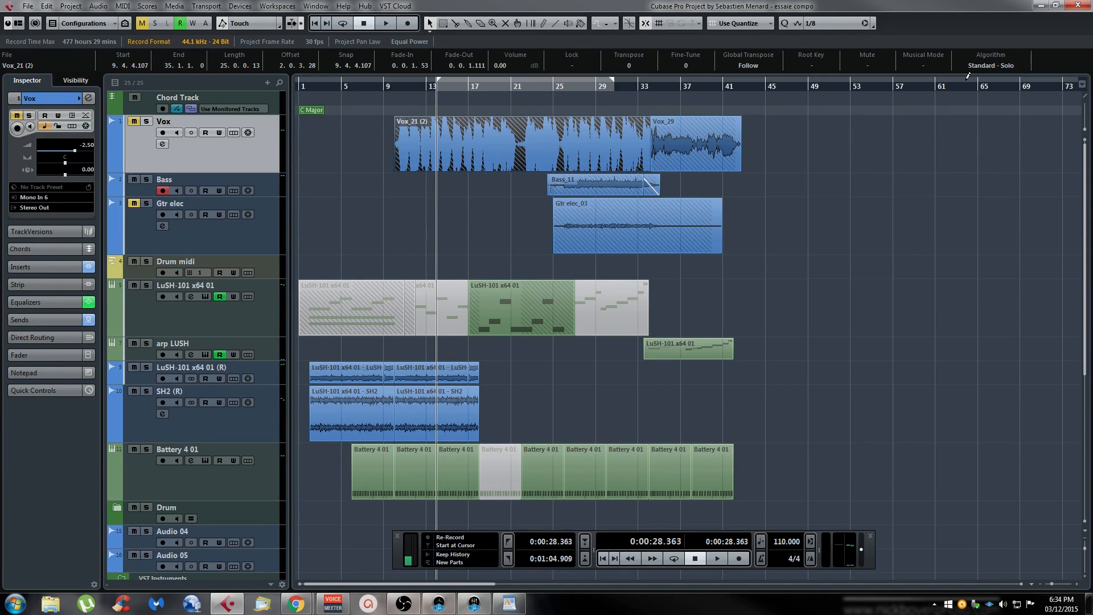
left_click(1001, 67)
mouse_move(1000, 79)
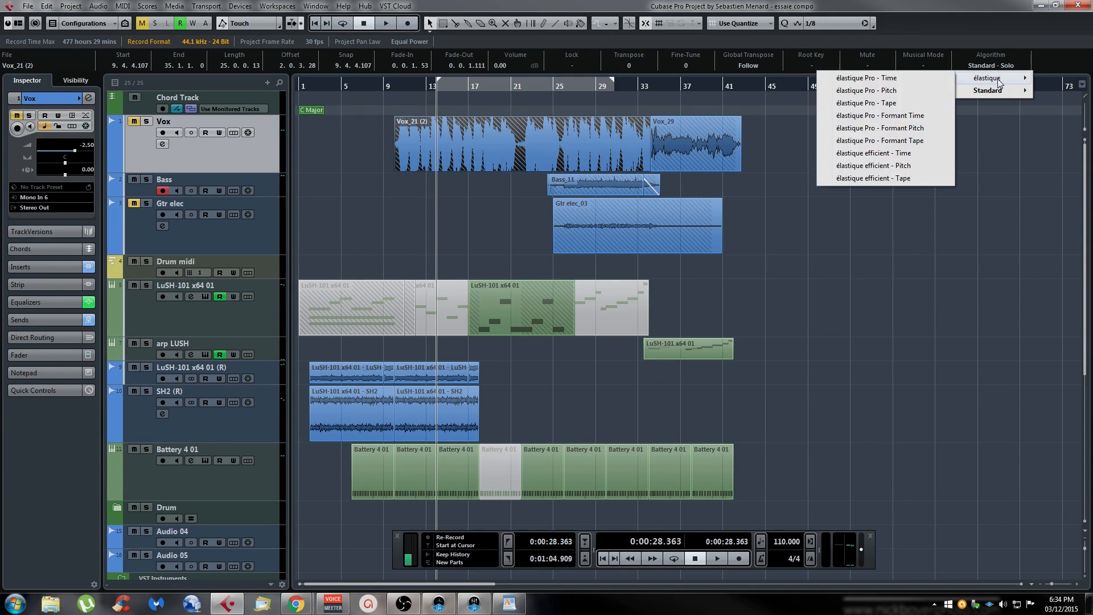
left_click(865, 80)
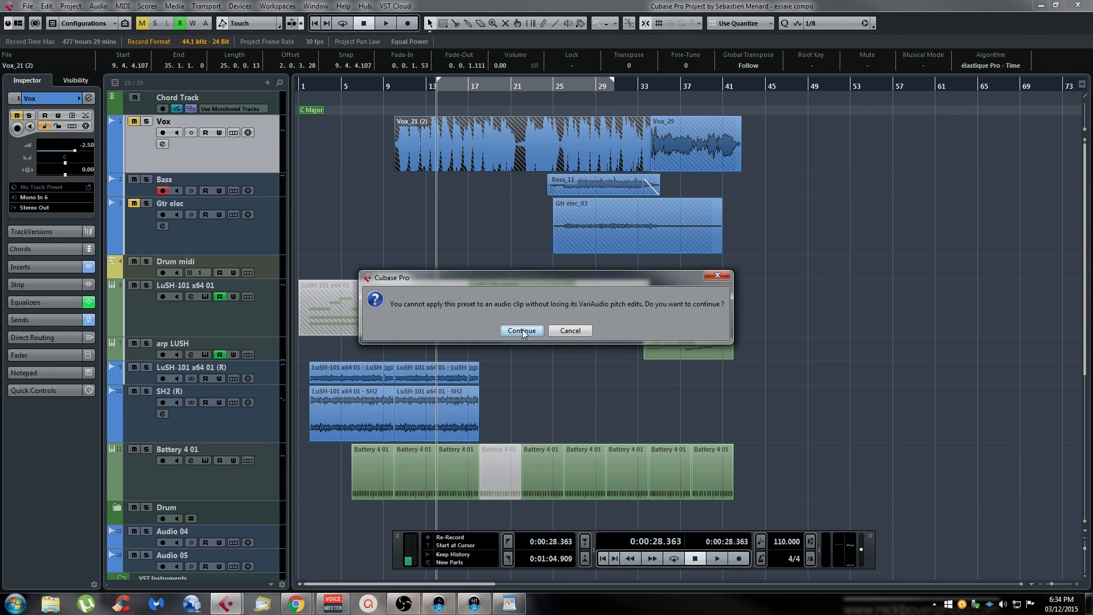
left_click(570, 331)
Check the Gtr elec_03 and Bass_11 event info, and solo the SH2 (R) track for a short playback
left_click(683, 220)
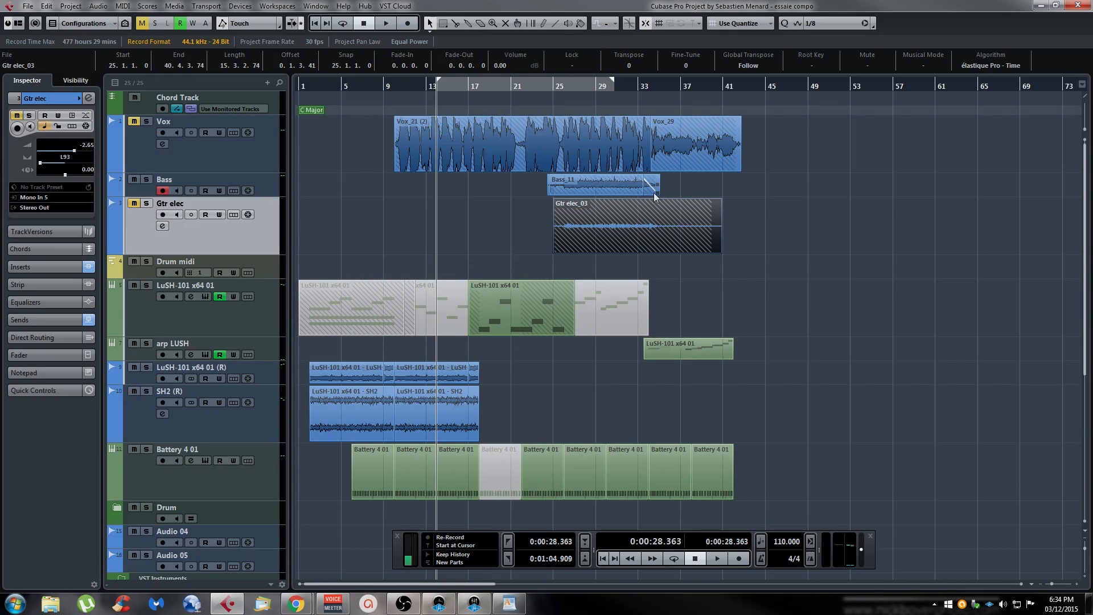
left_click(616, 190)
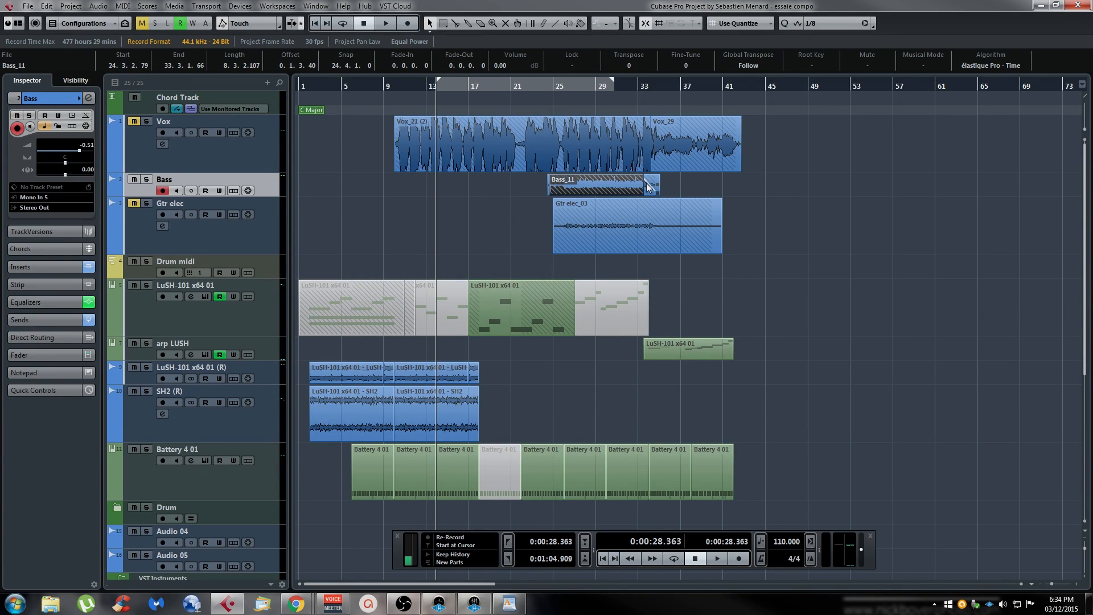
scroll(611, 410, "down", 4)
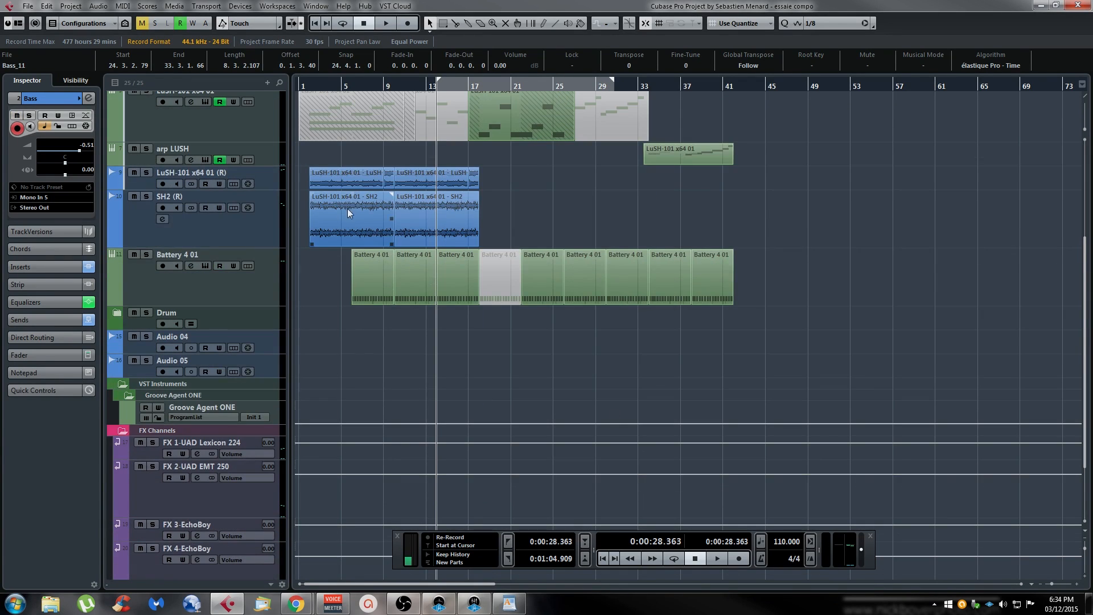
left_click(146, 197)
key("space")
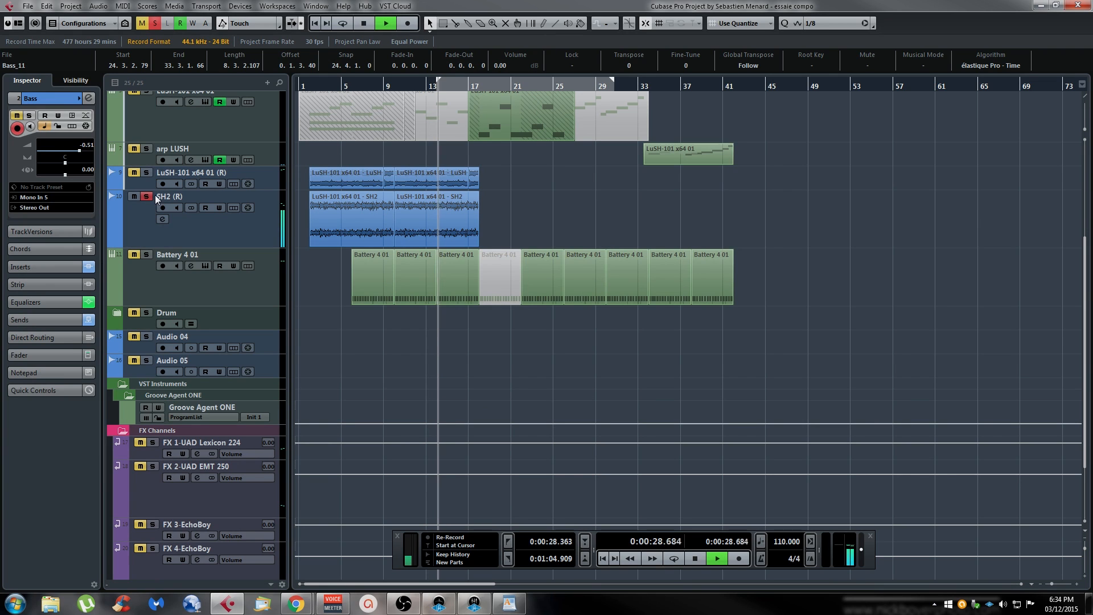
key("space")
Select the second SH2 (R) event and look at its available algorithm families, élastique and Standard
left_click(433, 230)
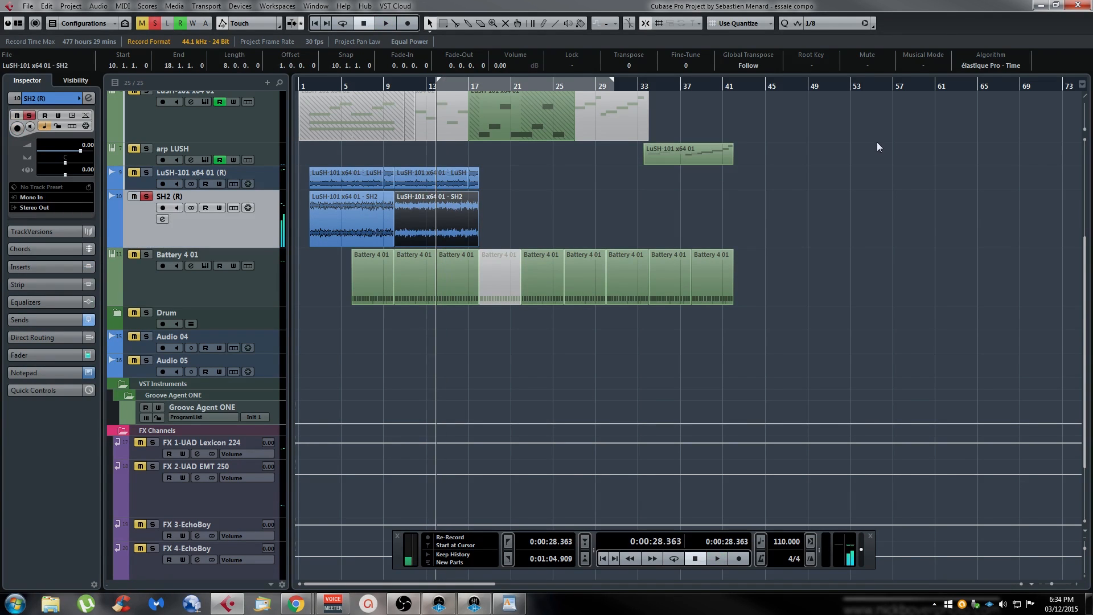
left_click(990, 65)
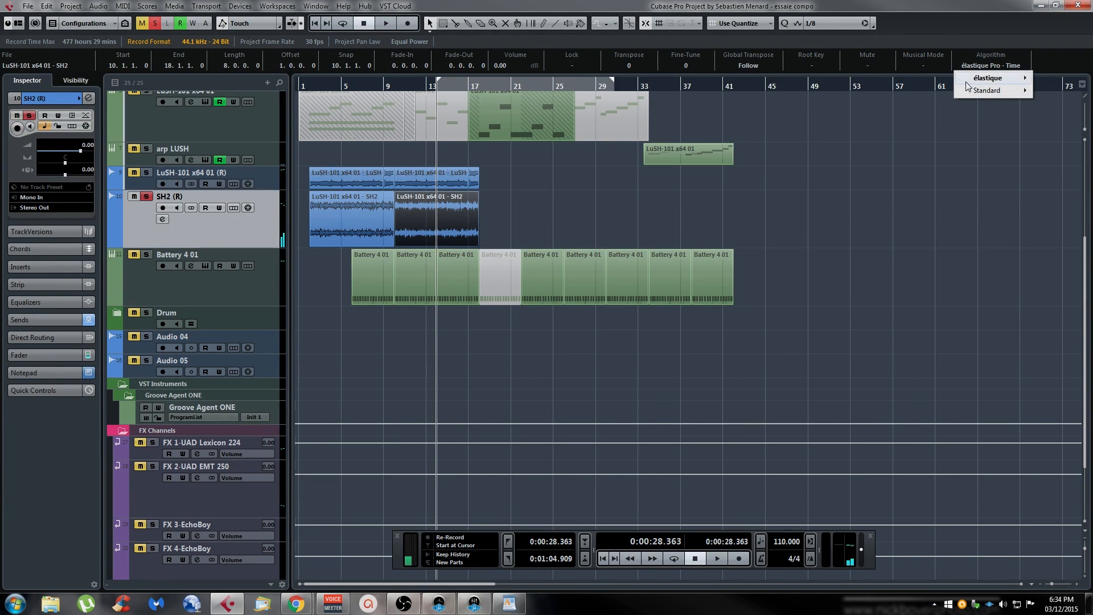
mouse_move(988, 78)
left_click(936, 228)
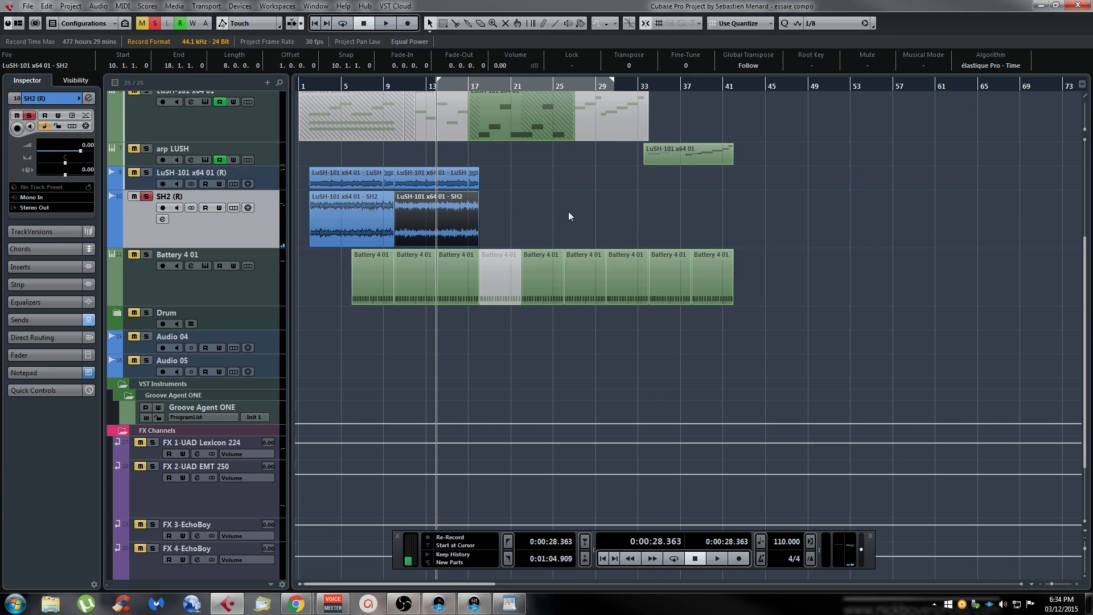
Switch the selection tool to Sizing Applies Time Stretch and play the original SH2 (R) audio for reference
key("1")
key("1")
key("space")
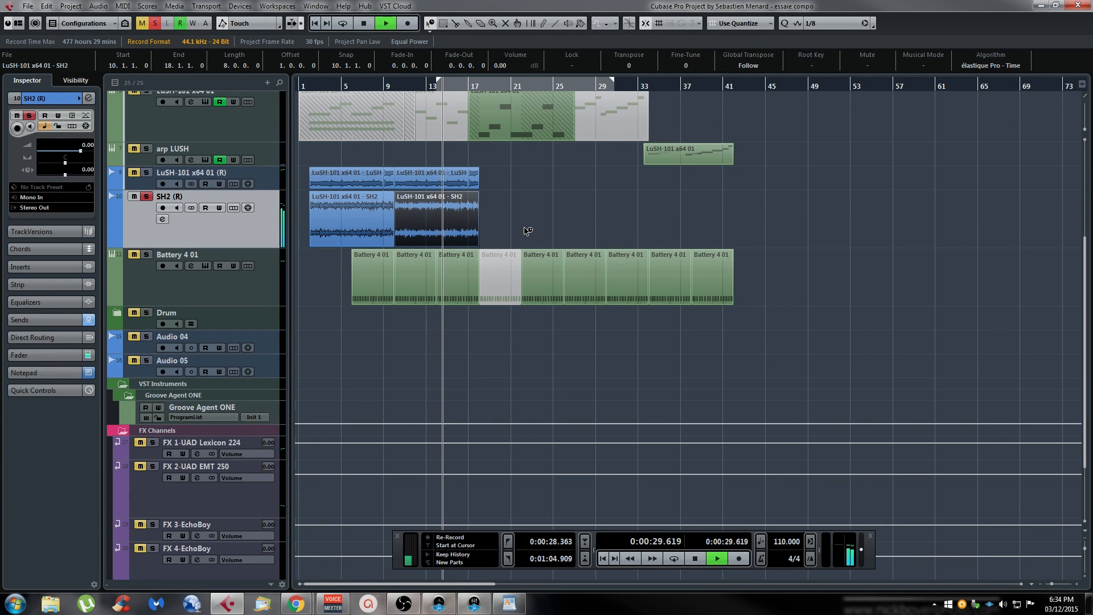
left_click(477, 245)
key("space")
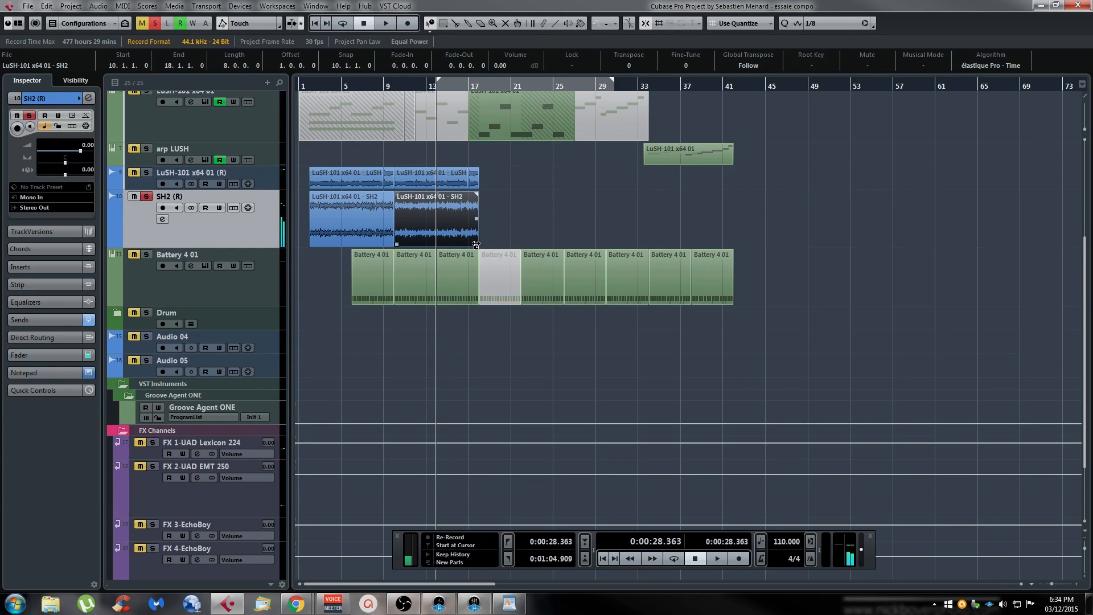
Time-stretch the second SH2 (R) event to end at about bar 37, listen to it, and undo the stretch
left_click_drag(476, 245, 682, 237)
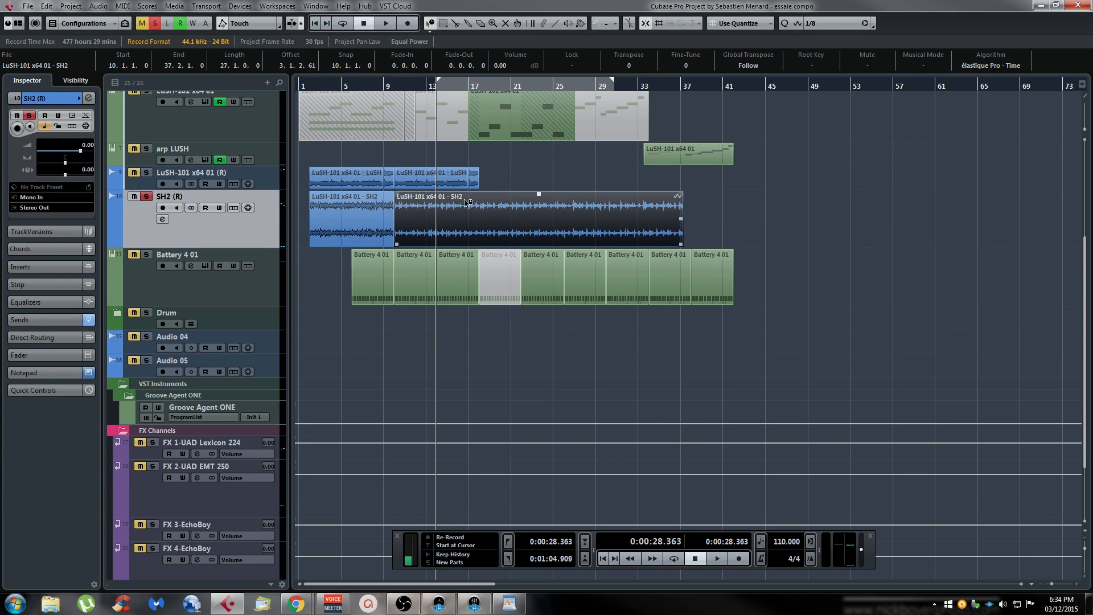
key("space")
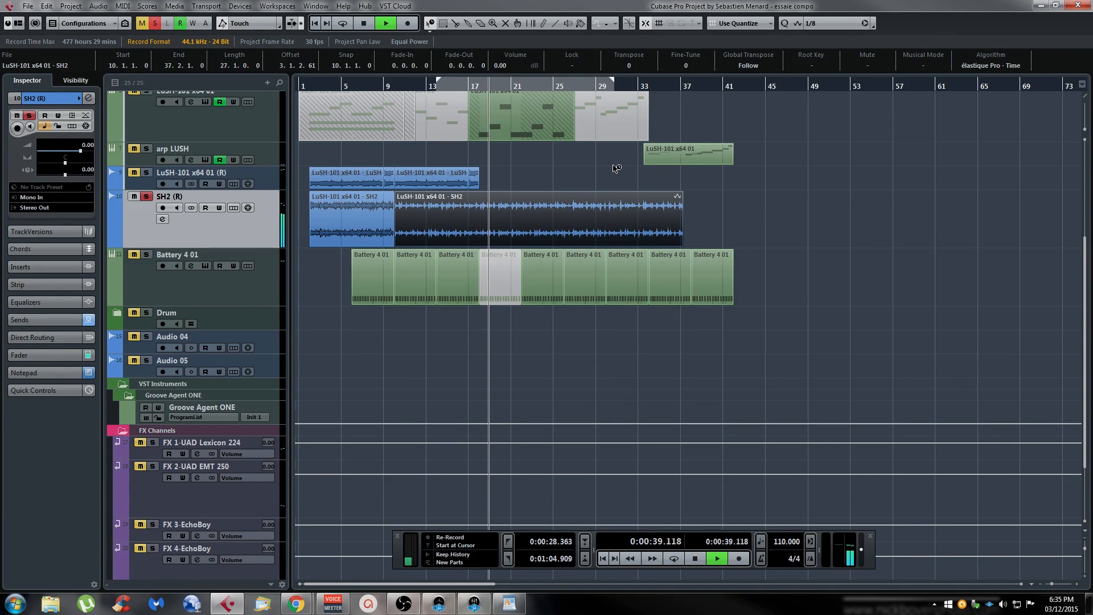
key("space")
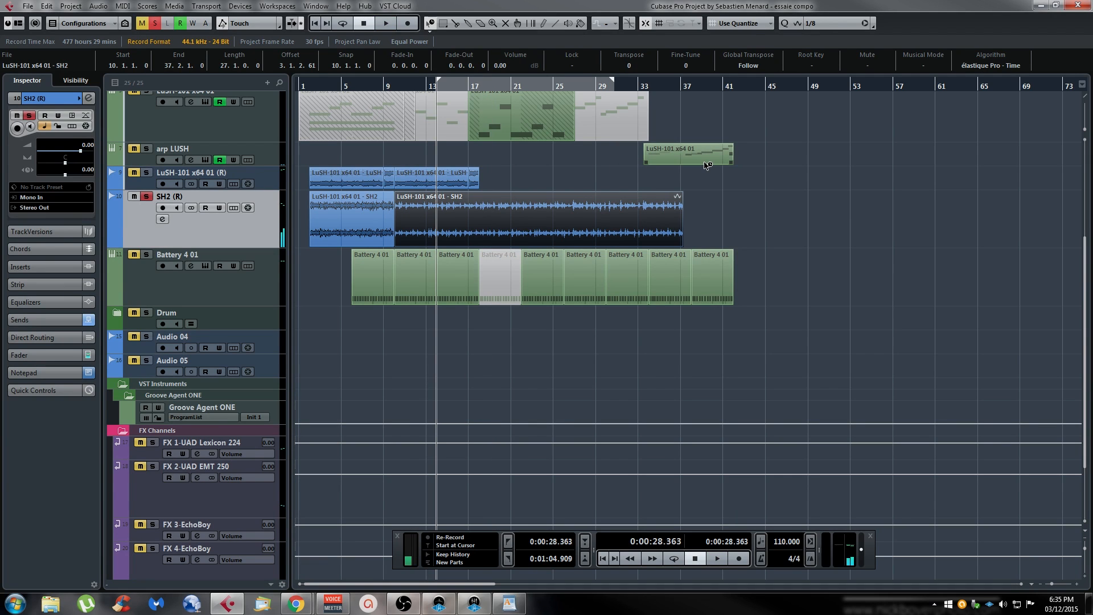
key("ctrl+z")
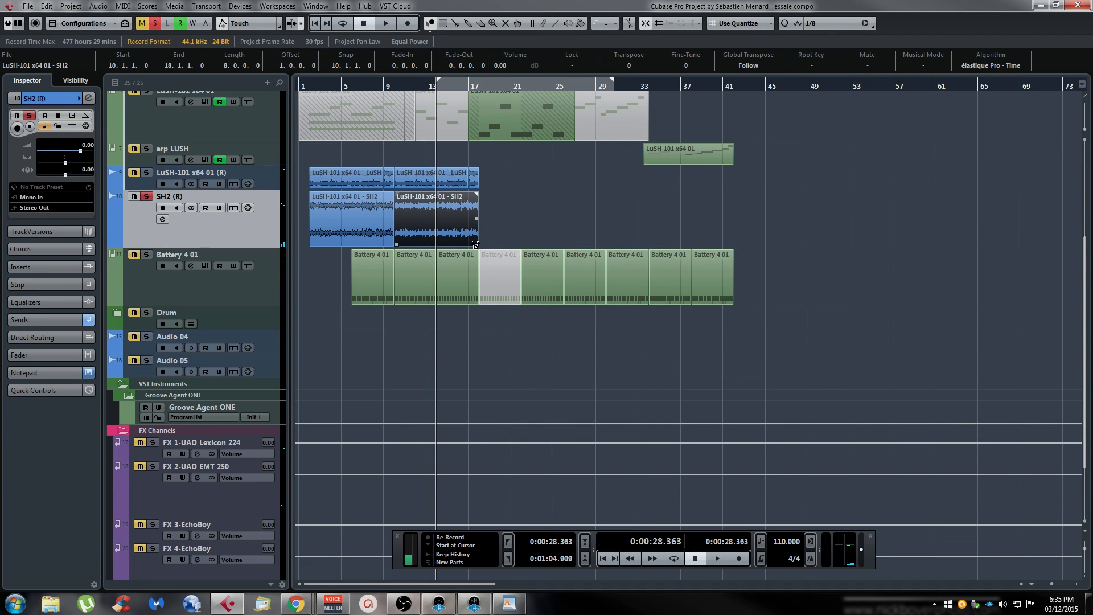
Time-stretch the second SH2 (R) event to end near bar 24, play it back, and undo the stretch
left_click_drag(480, 247, 541, 247)
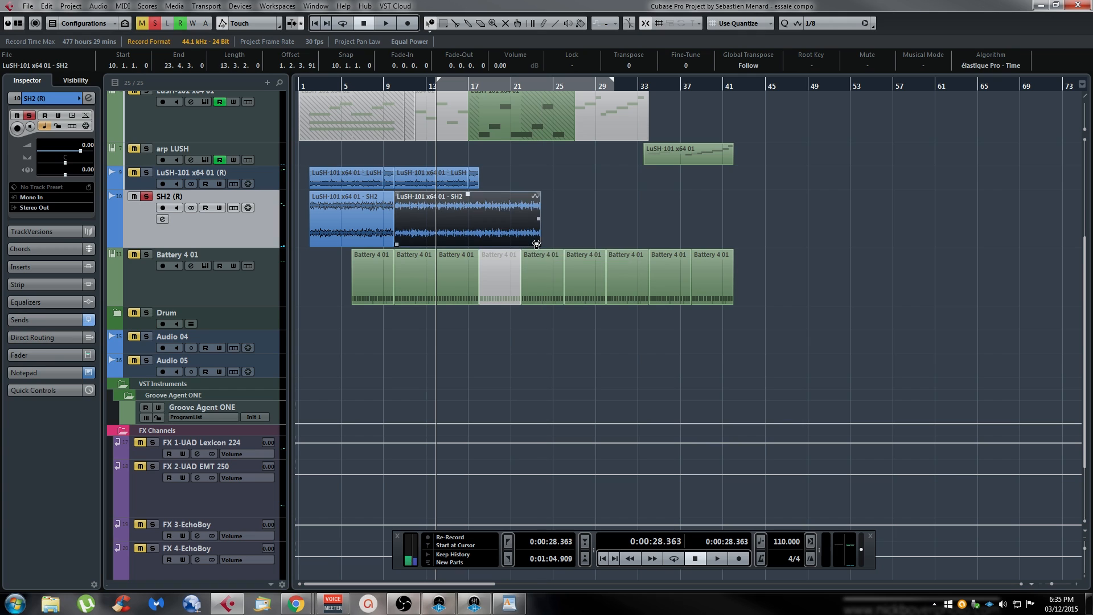
key("space")
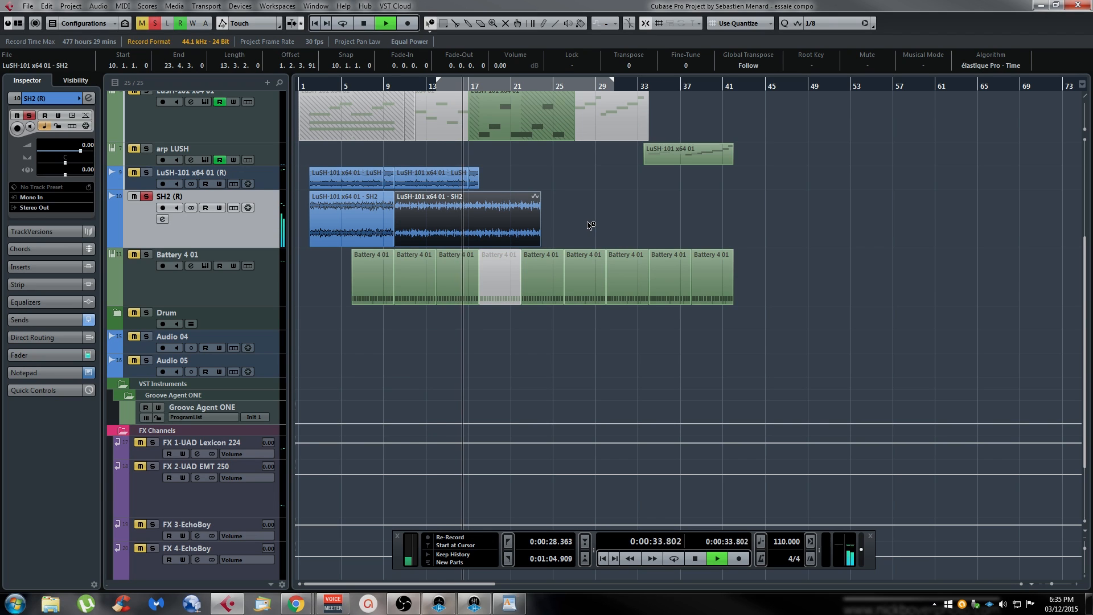
key("space")
key("ctrl+z")
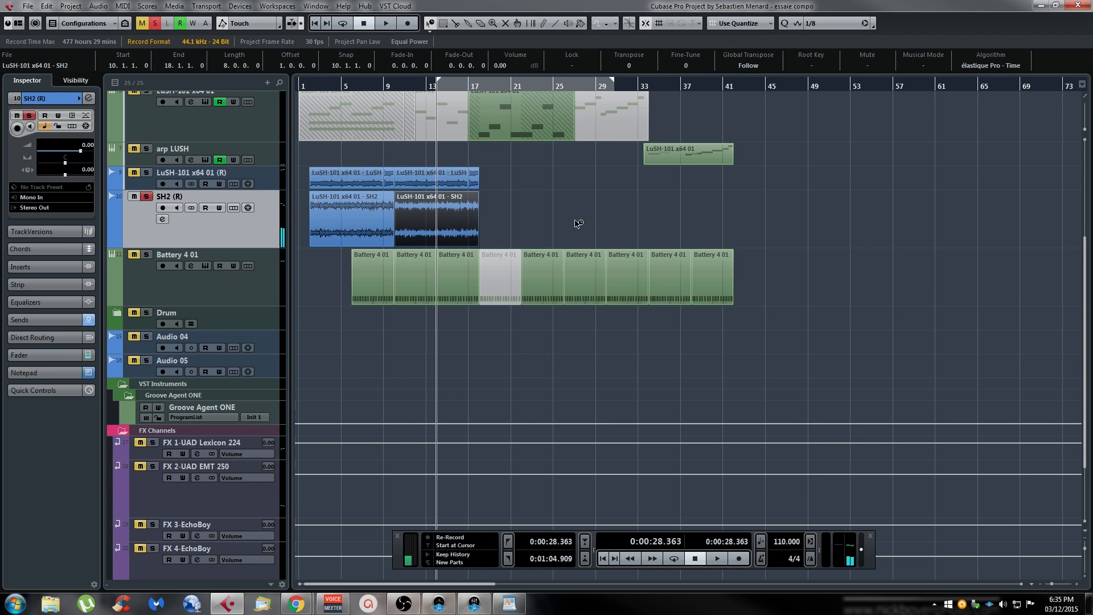
Review the full list of élastique presets for the SH2 (R) event, restore normal sizing and deselect the event
left_click(994, 65)
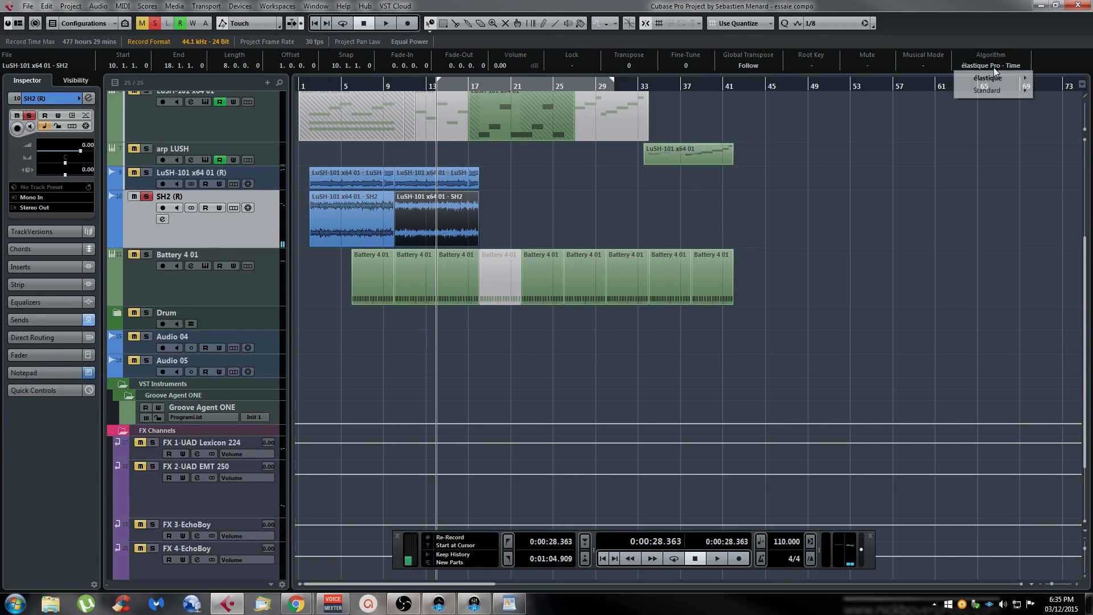
mouse_move(995, 78)
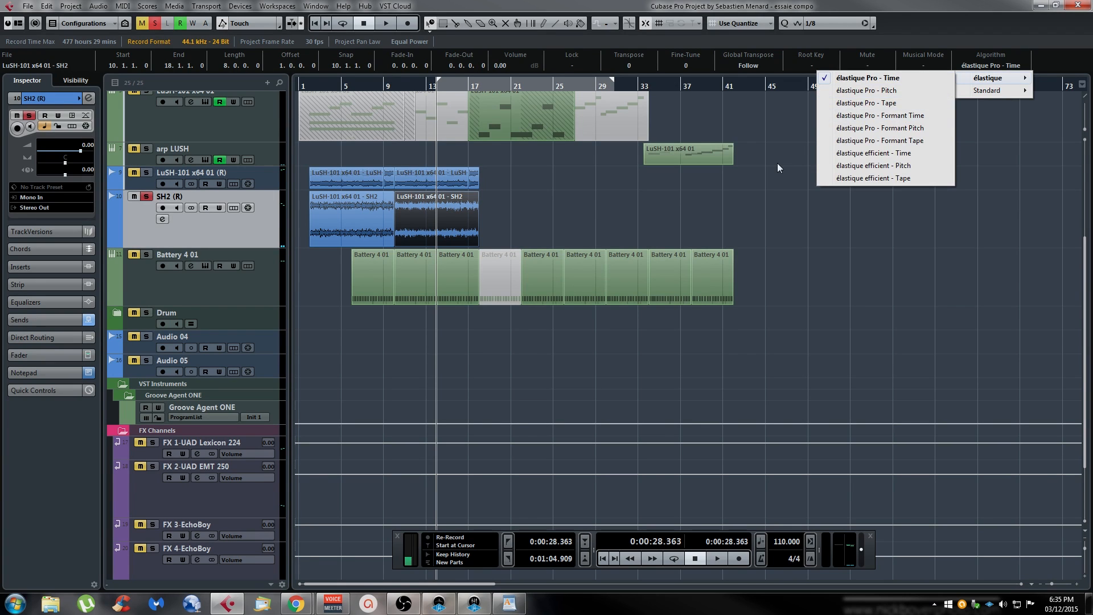
left_click(742, 218)
key("1")
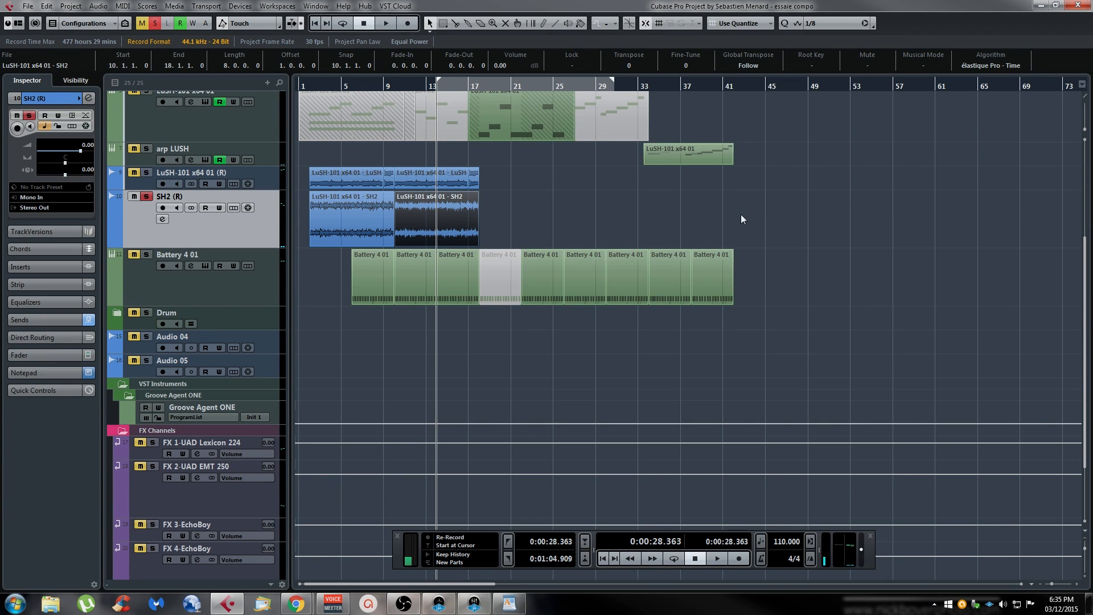
left_click(825, 206)
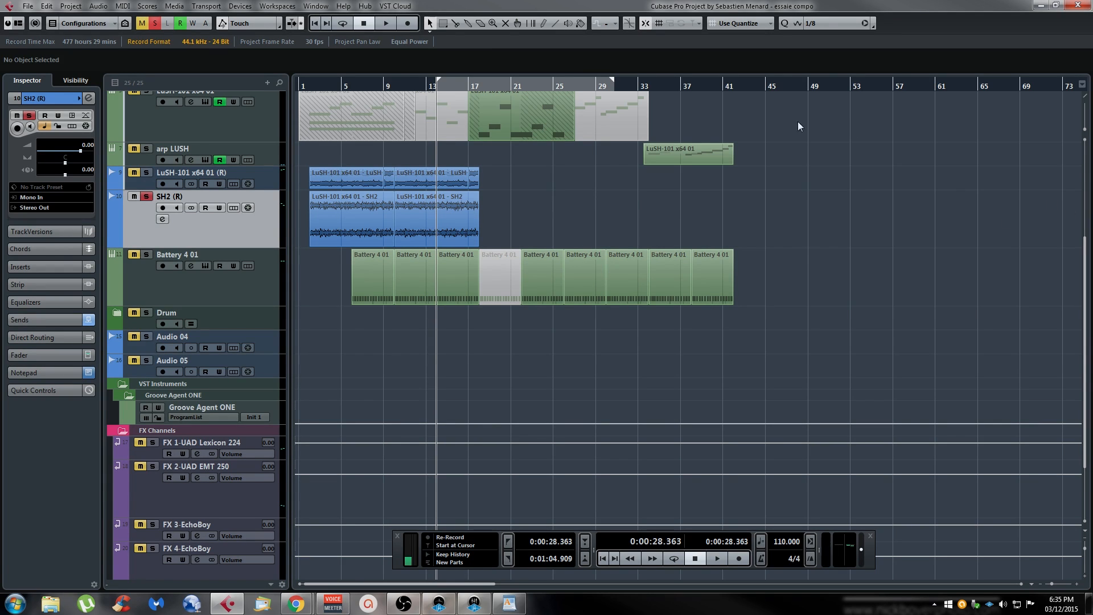
Show the window layout options for the Status Line, Info Line and Overview Line, and close them
right_click(584, 19)
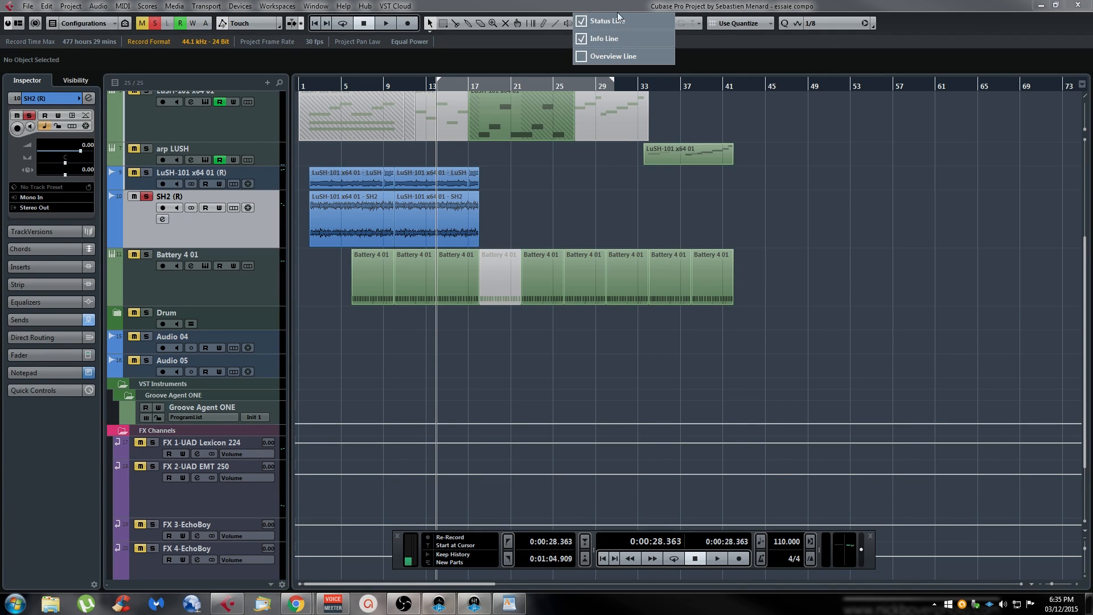
left_click(1013, 300)
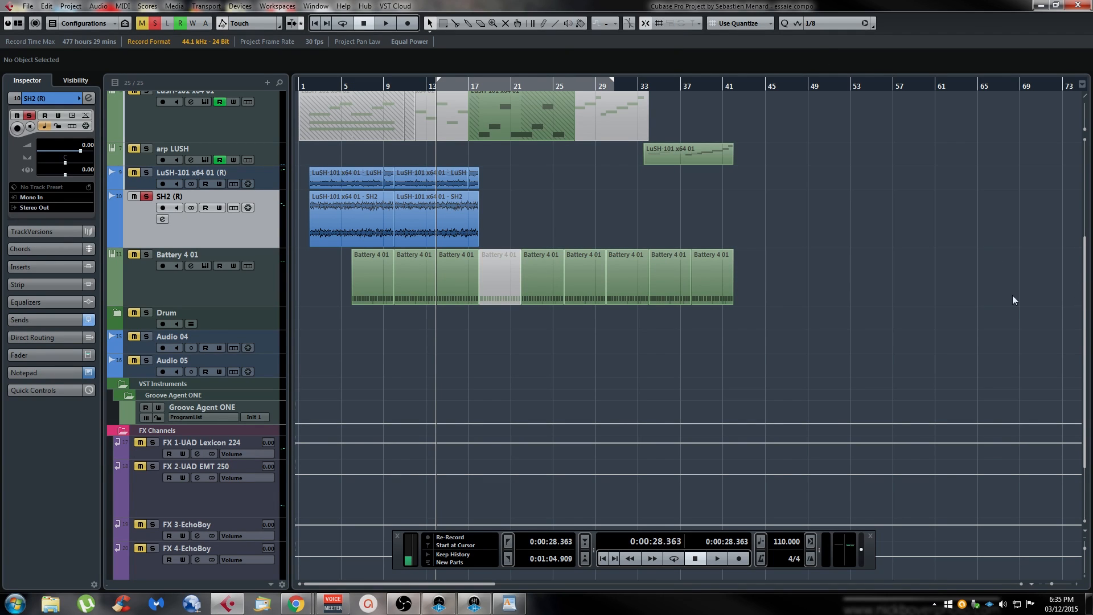
Show and hide the Racks zone of the project window several times, leaving it hidden
mouse_move(1091, 338)
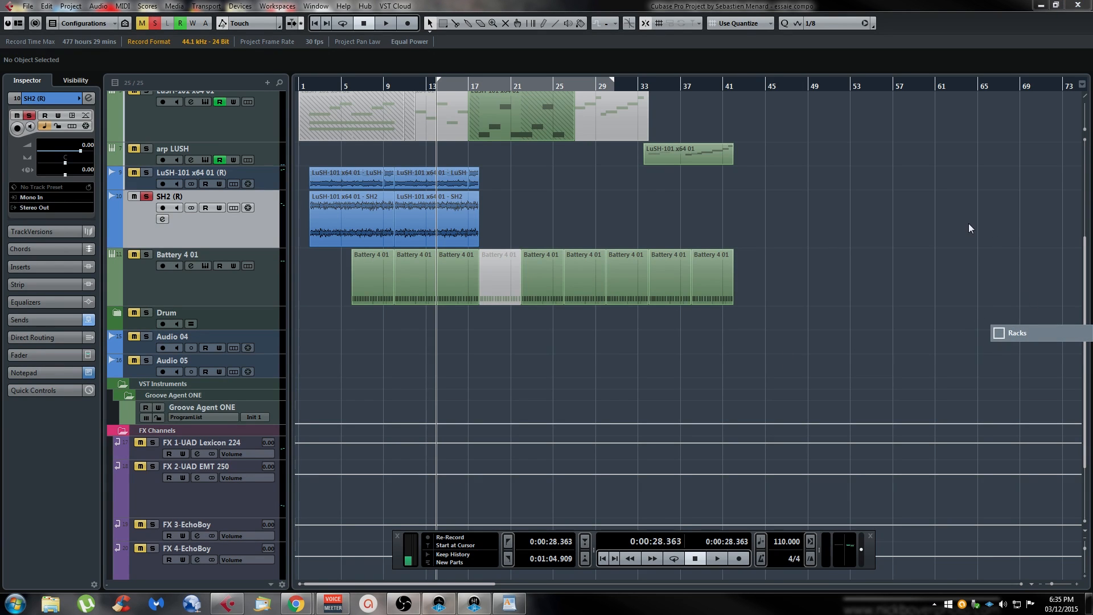
left_click(999, 333)
left_click(1000, 333)
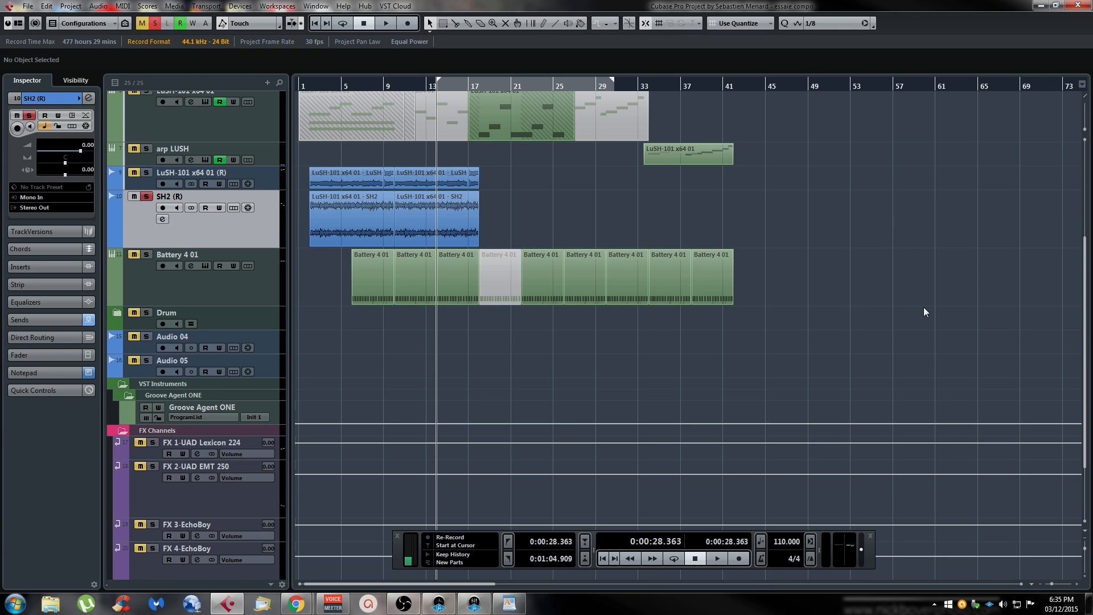
key("alt+F11")
key("alt+F11")
key("alt+F11")
key("alt+F11")
key("alt+F11")
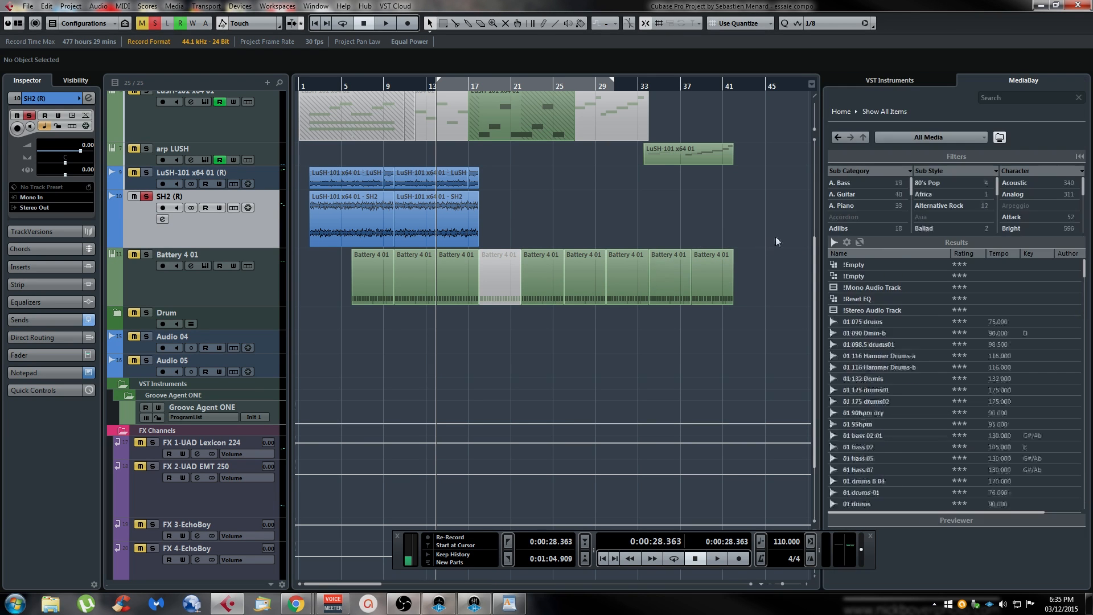
key("alt+F11")
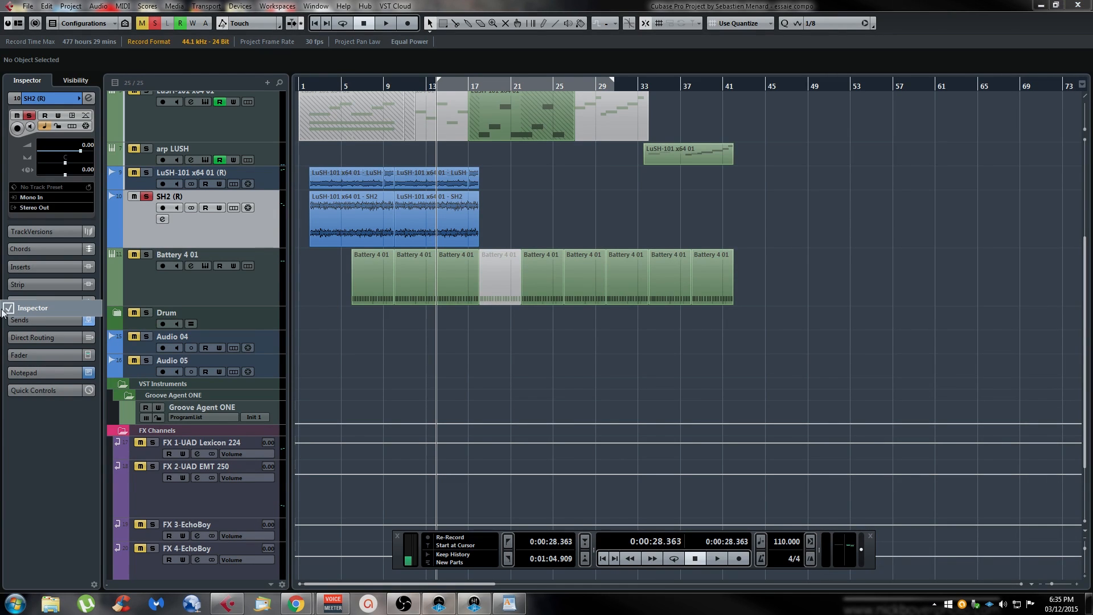
Hide and restore the Inspector, and toggle the Chord Pad zone on and off, leaving it hidden
left_click(8, 308)
left_click(9, 308)
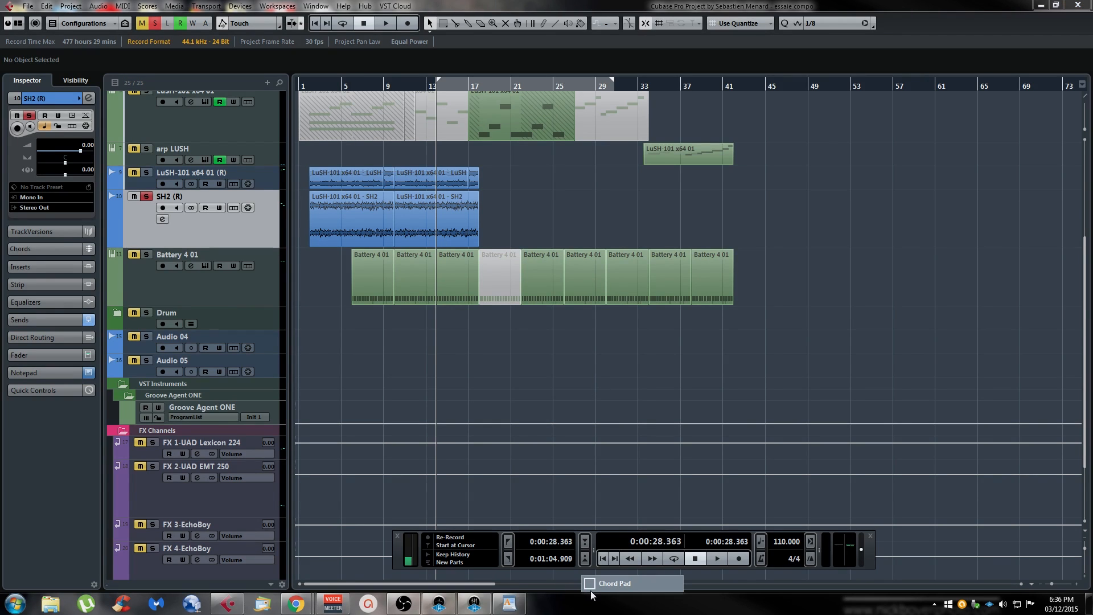
left_click(590, 584)
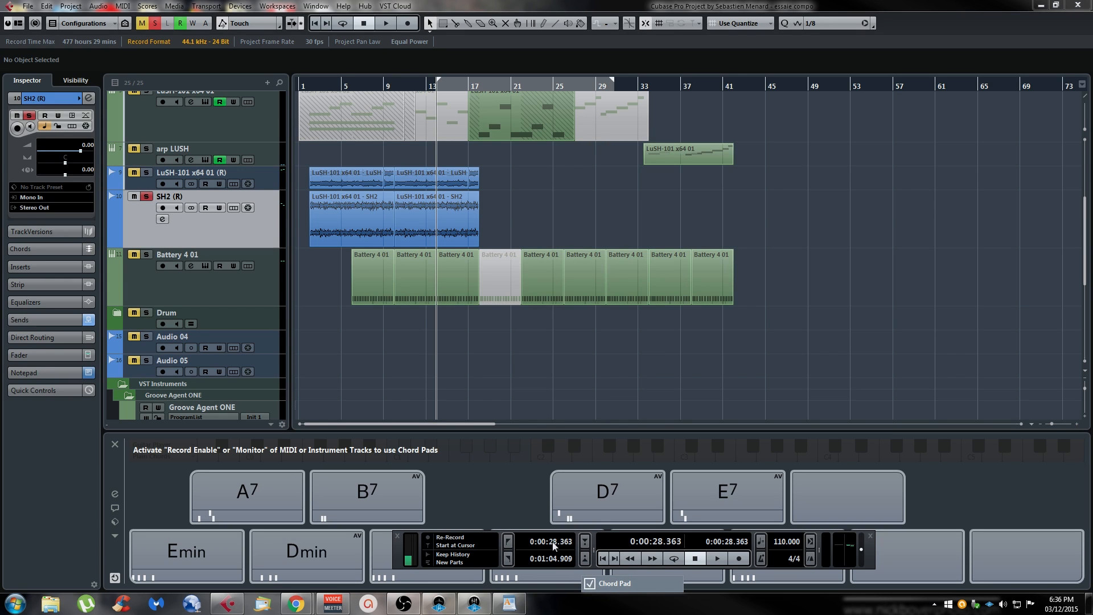
left_click(589, 583)
left_click(588, 584)
left_click(589, 583)
left_click(589, 583)
left_click(589, 583)
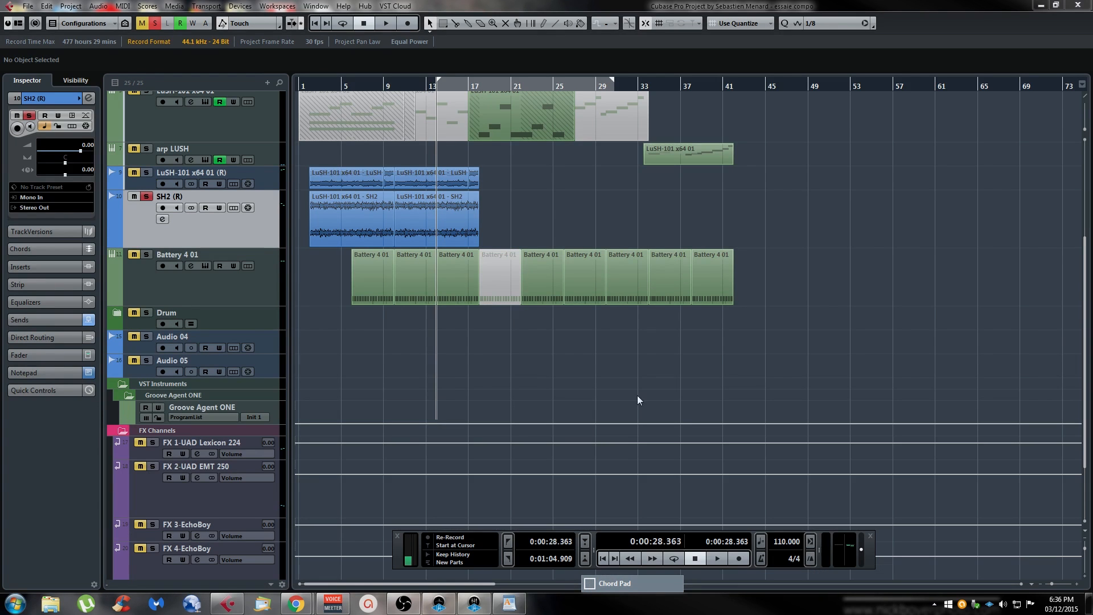
Open the MixConsole, view its window layout options such as Channel Overview and Meter Bridge, and close them
key("F3")
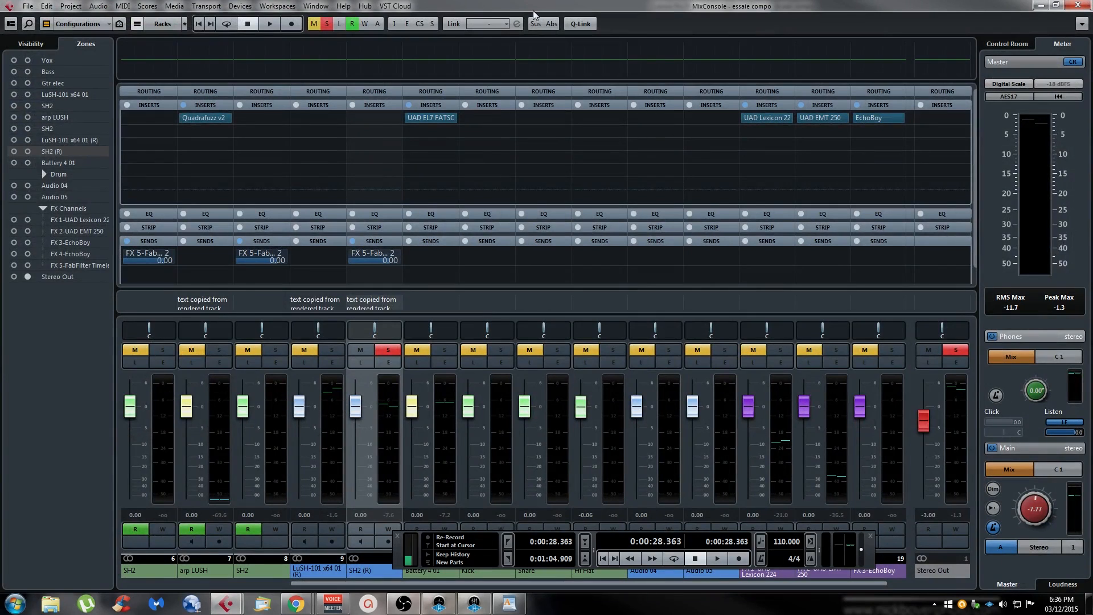
right_click(634, 15)
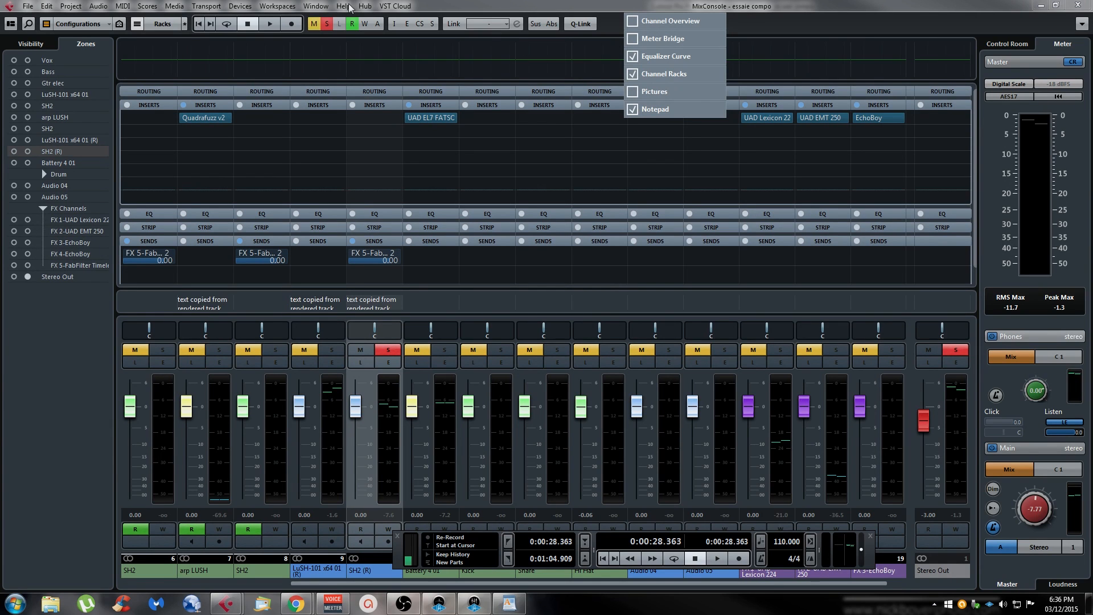
left_click(12, 25)
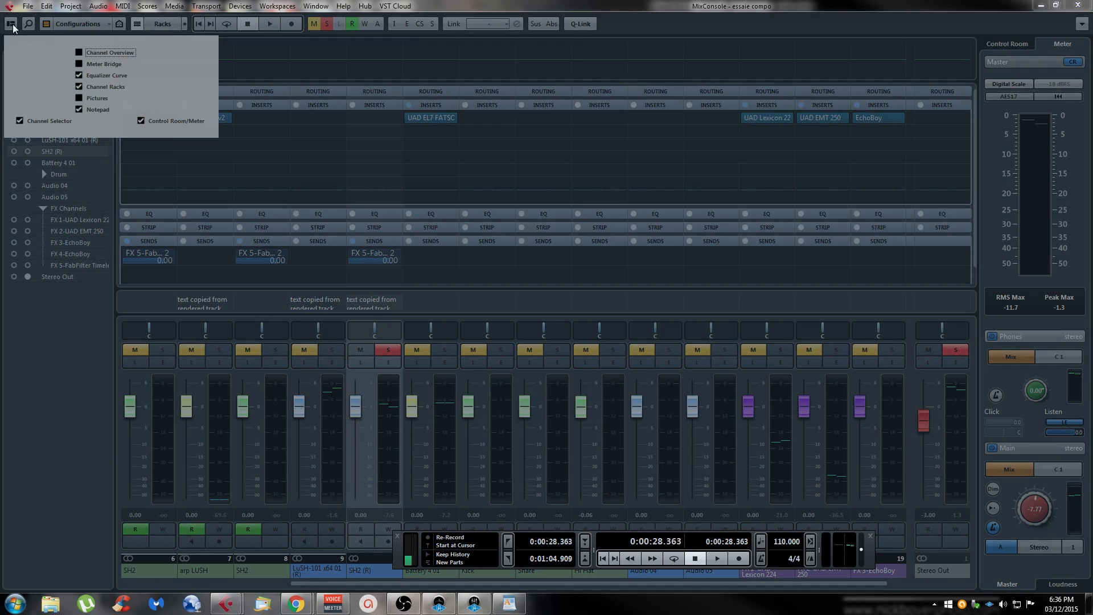
left_click(12, 25)
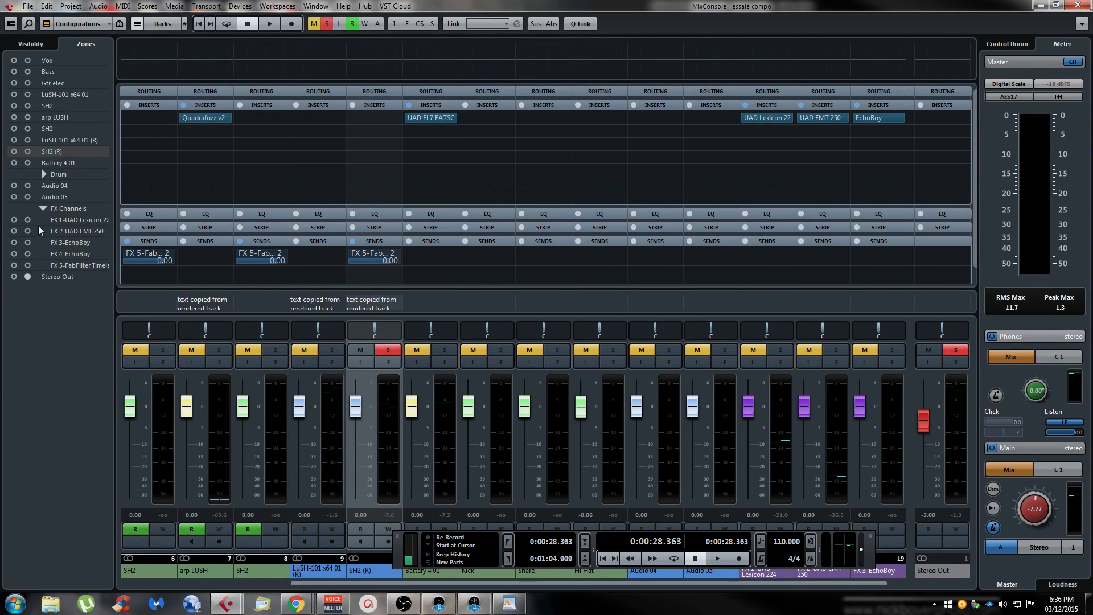
Hide and restore the Channel Selector in the MixConsole, deselect the SH2 (R) channel, and close the MixConsole
right_click(4, 330)
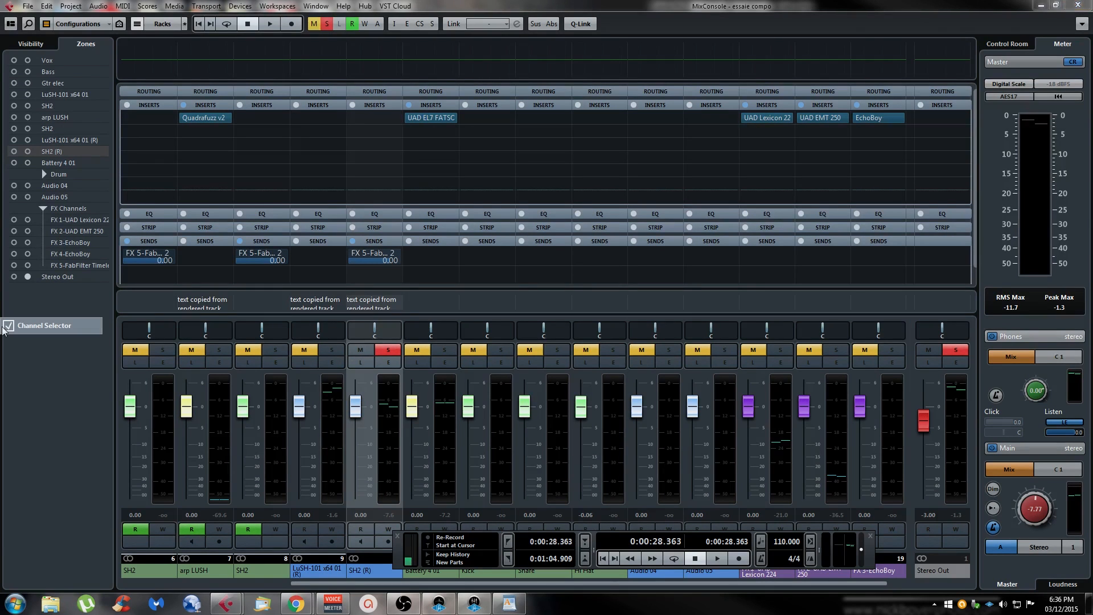
left_click(9, 327)
left_click(8, 327)
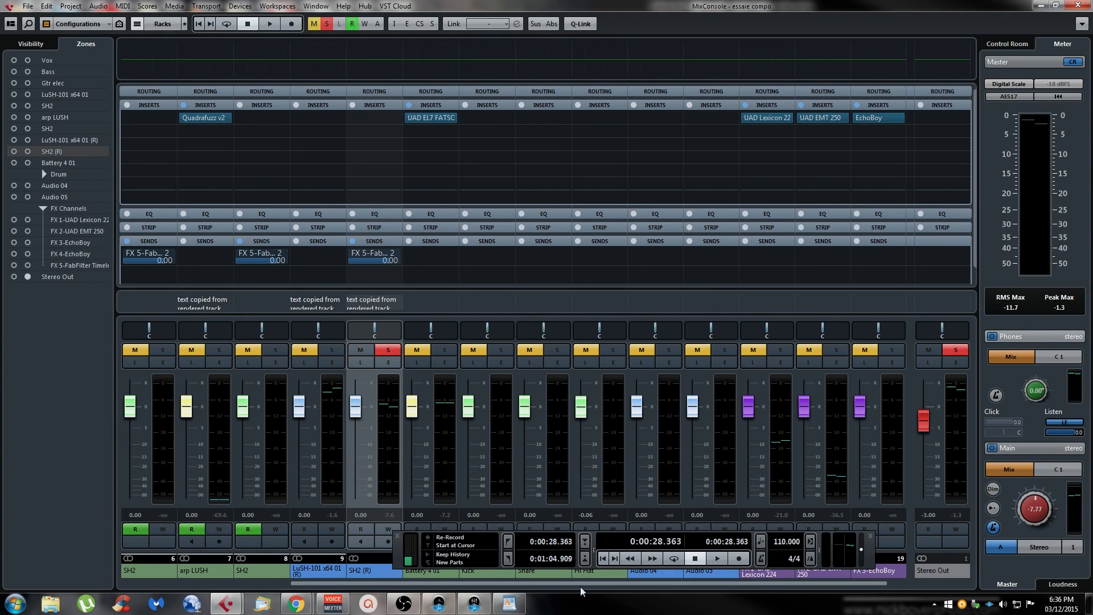
left_click(53, 498)
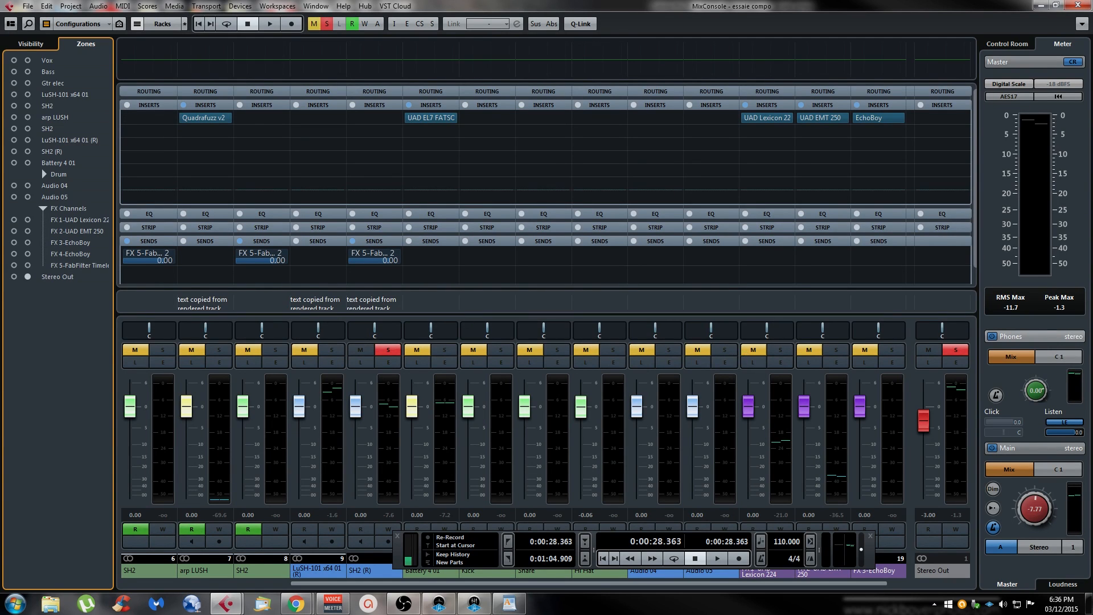
key("F3")
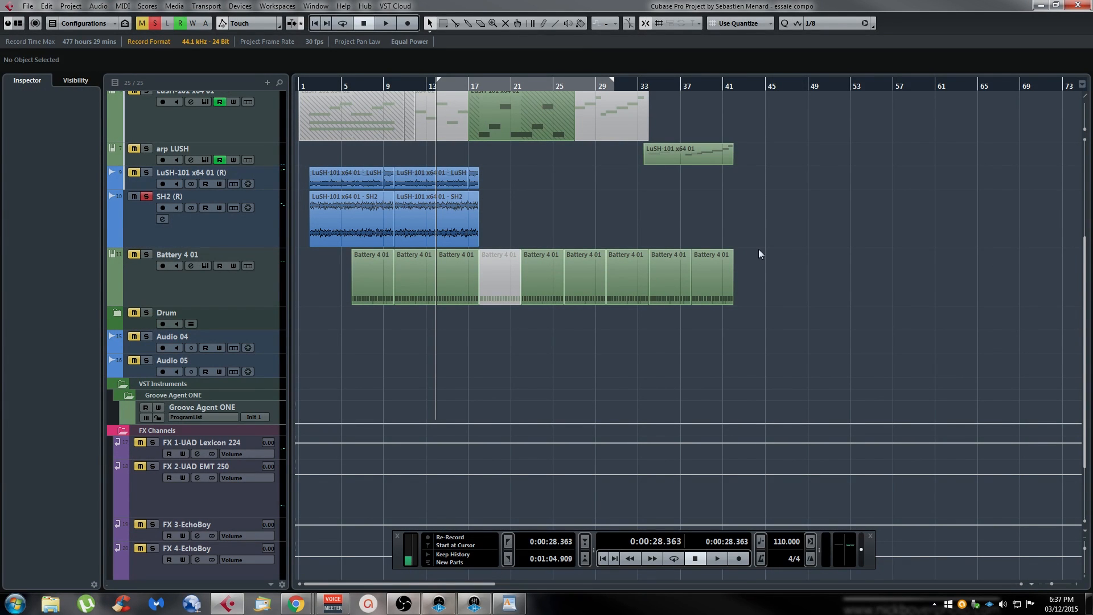
Disarm recording on the Bass track and turn off solo on the SH2 (R) track
scroll(812, 243, "up", 4)
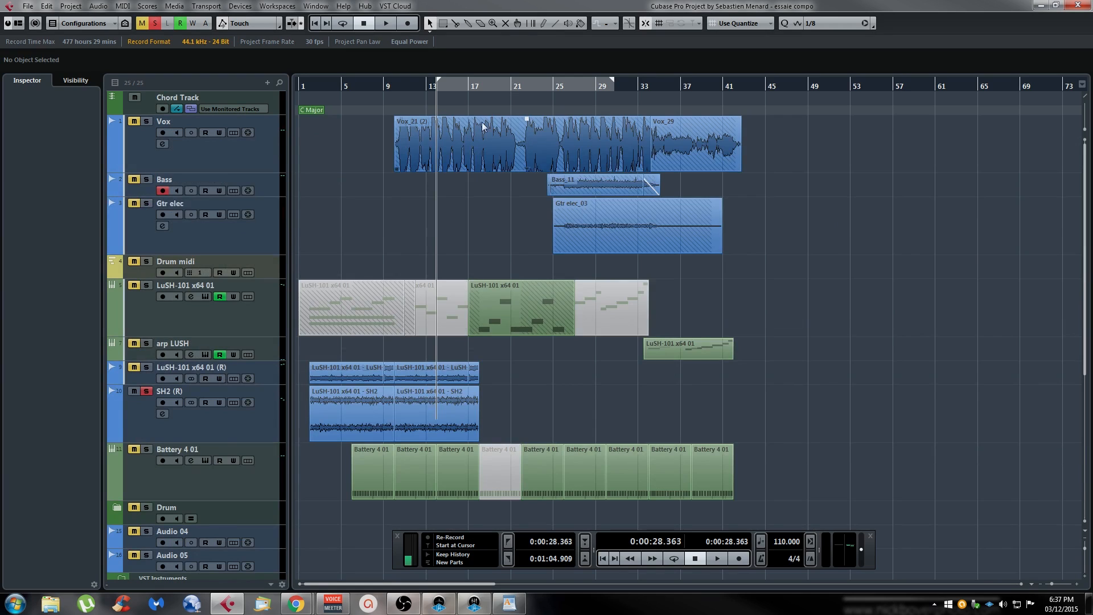
left_click(162, 191)
left_click(146, 391)
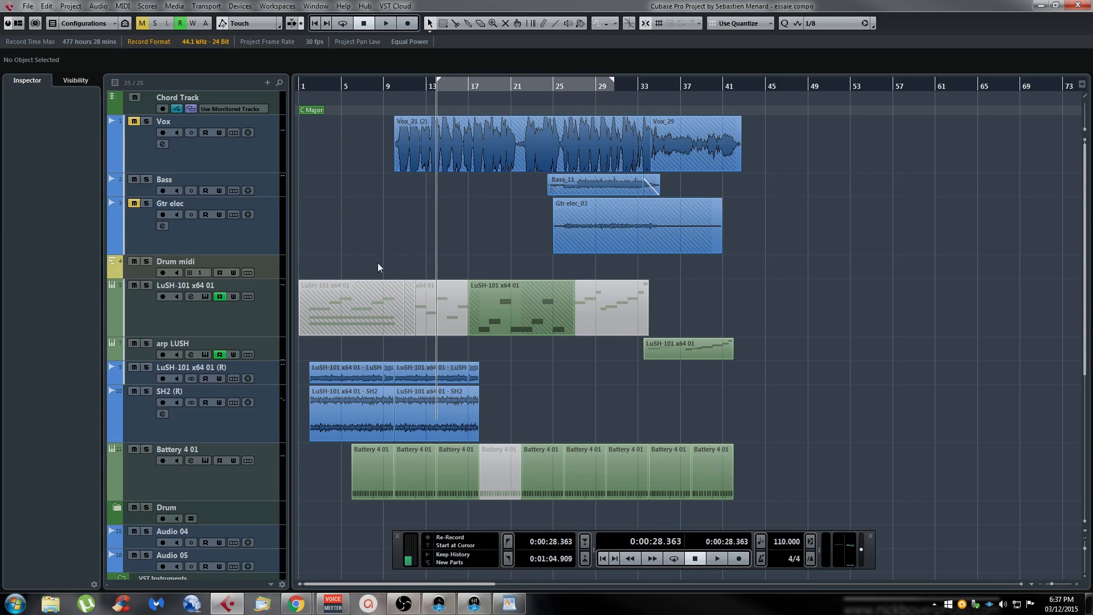
Create a part from bar 8 to bar 32 on the Drum midi track and open it in the Key Editor
left_click_drag(375, 265, 628, 265)
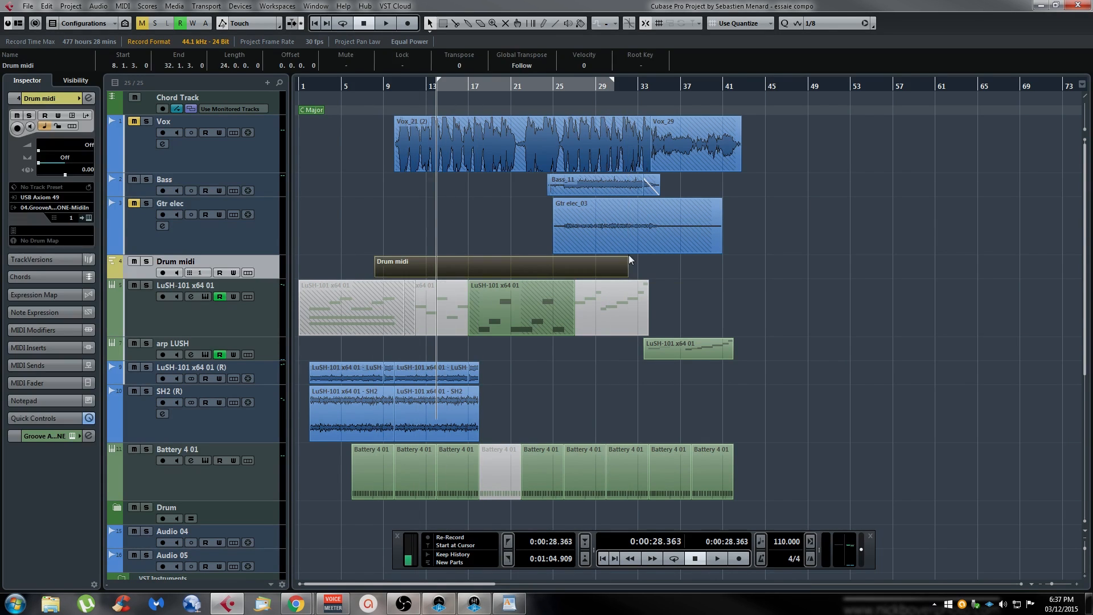
double_click(438, 261)
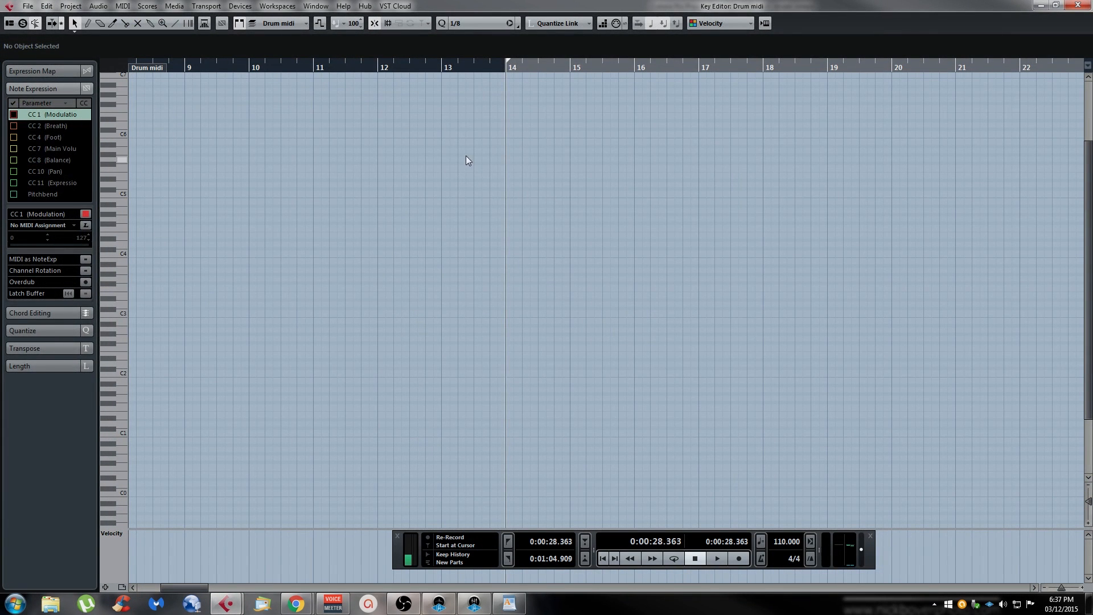
scroll(464, 145, "down", 3)
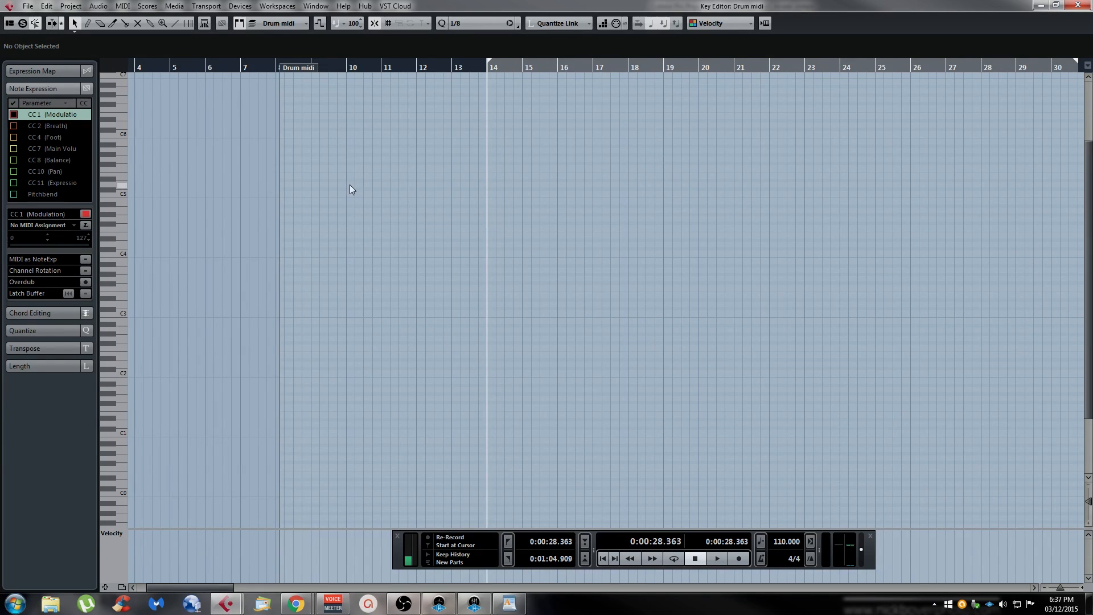
Insert a short note around D#5 at bar 10, delete it, and repeat with another short note
left_click(348, 182, "alt")
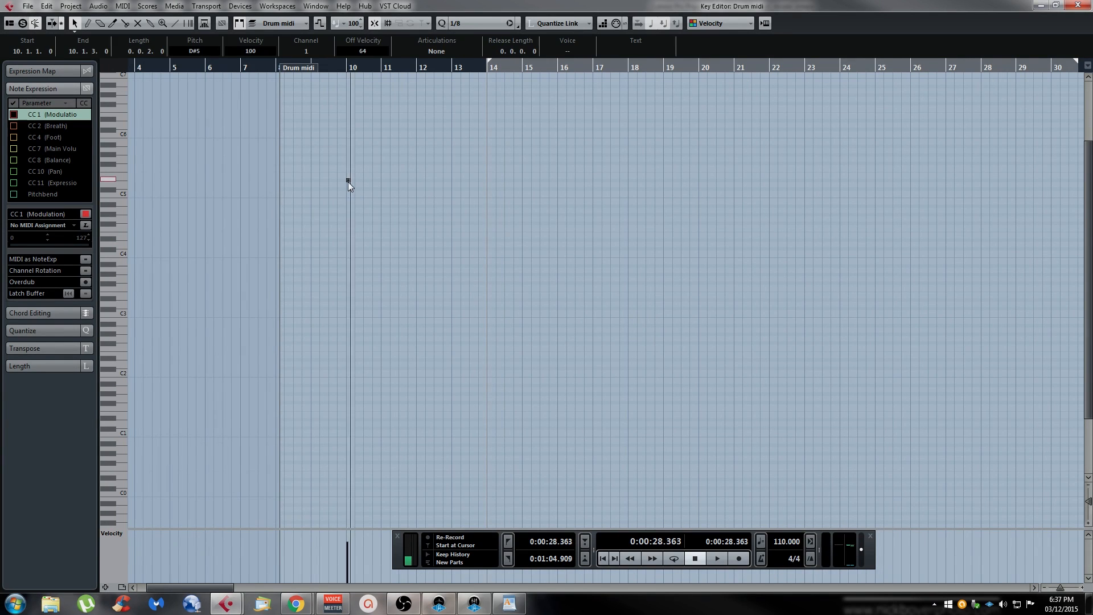
key("Delete")
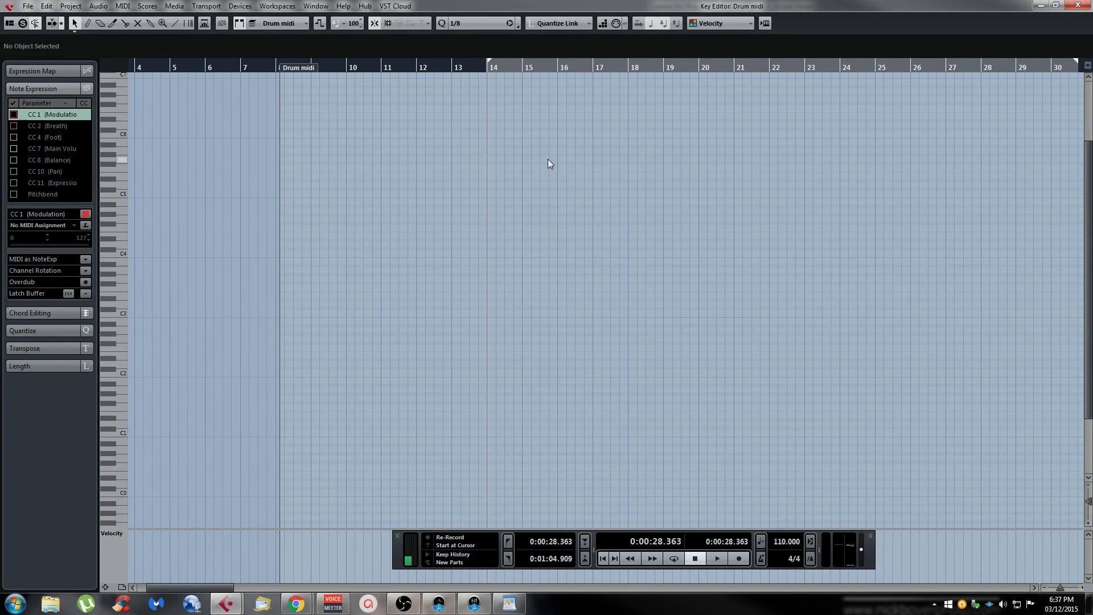
left_click(348, 175, "alt")
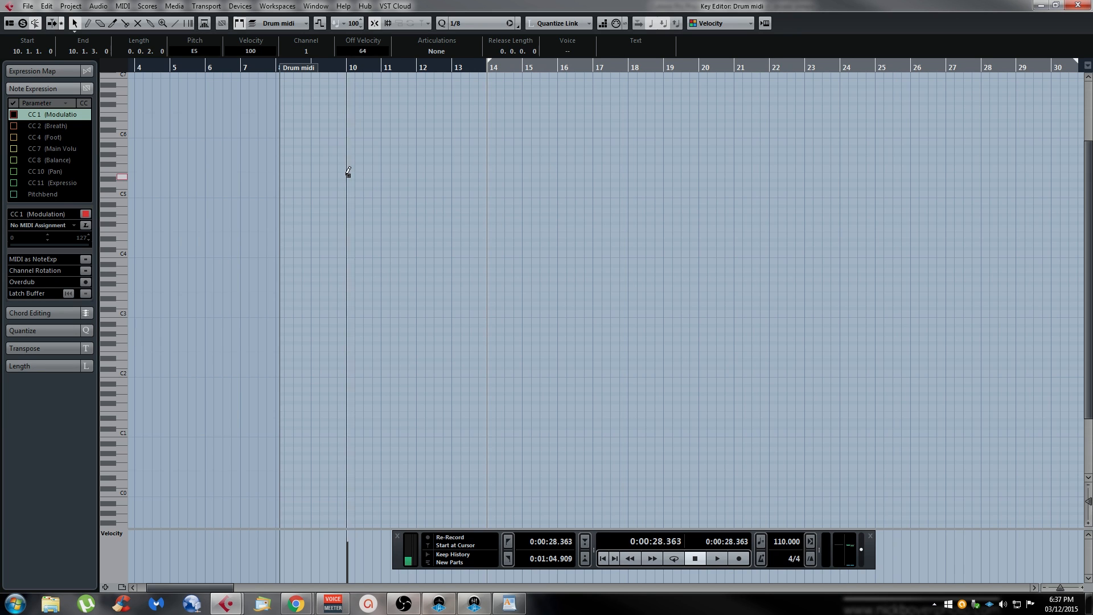
key("Delete")
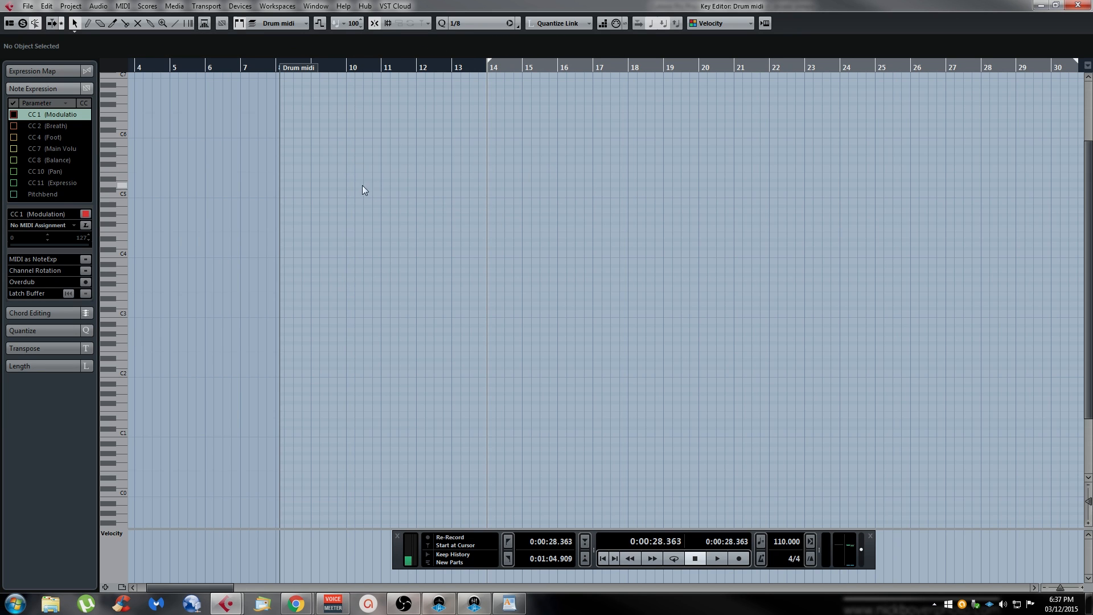
Draw a D#5 note at bar 10, extend it to span 9.3.3 to 11.1.1, and delete it
left_click(347, 180, "alt")
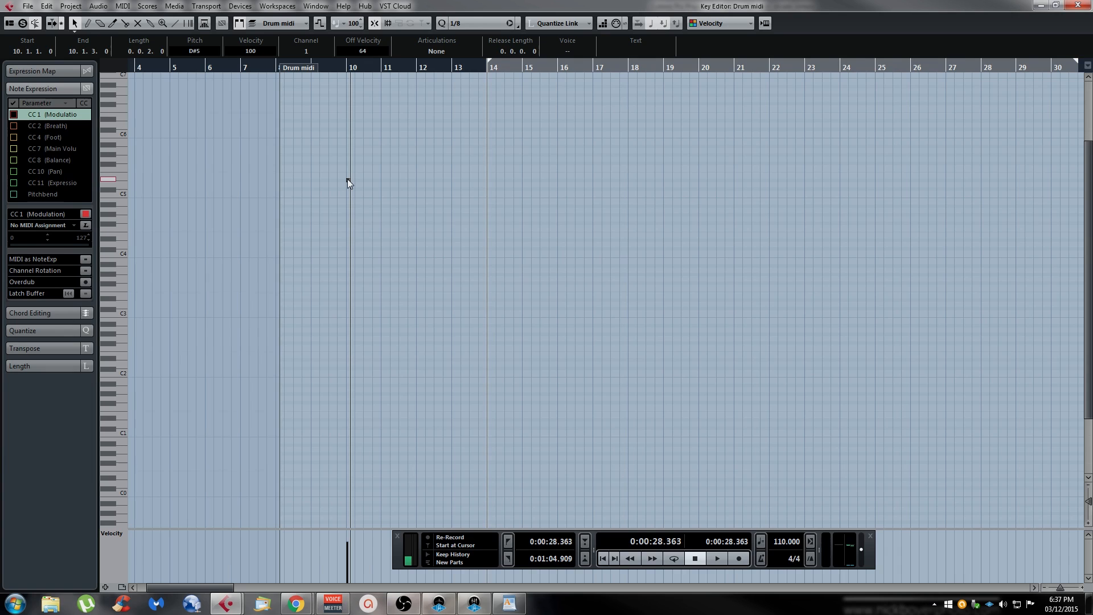
left_click_drag(347, 178, 385, 180)
mouse_move(382, 181)
left_mouse_down()
mouse_move(595, 176)
mouse_move(374, 184)
mouse_move(384, 182)
left_mouse_up()
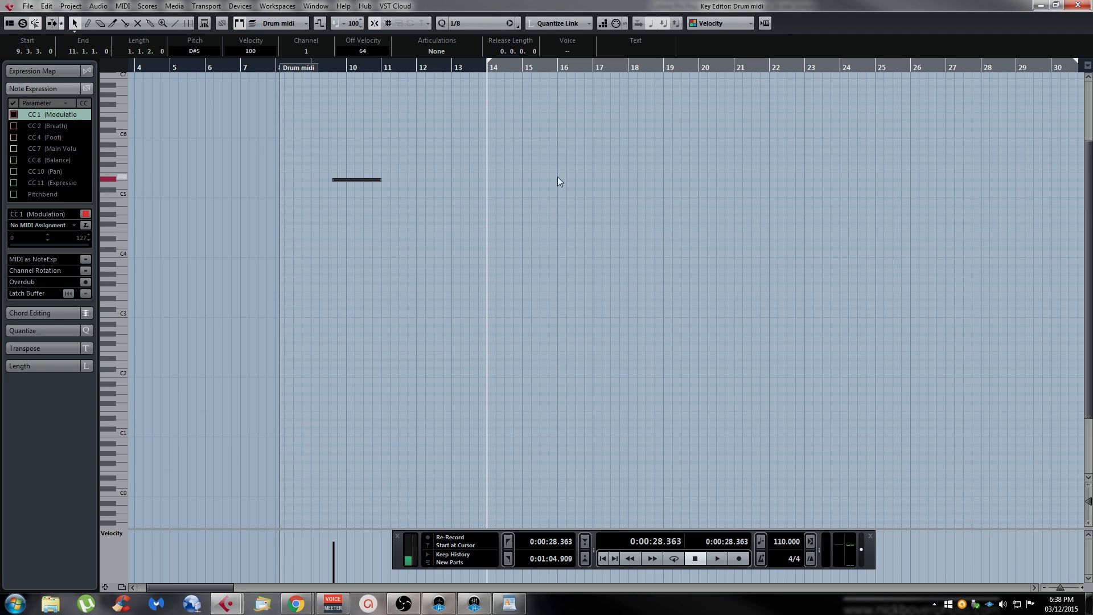
key("Delete")
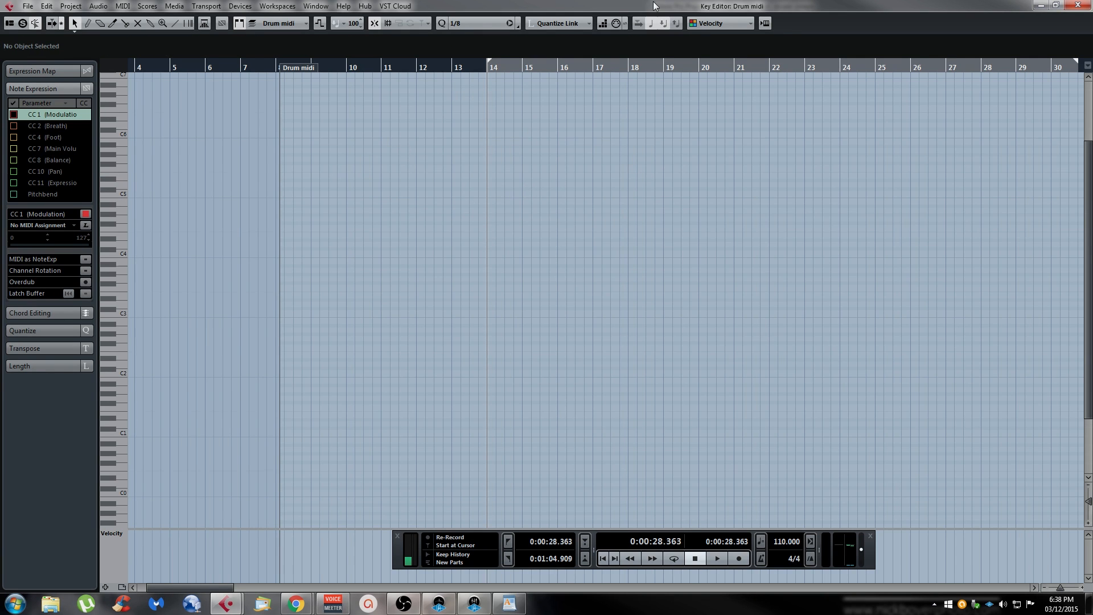
Close the Key Editor and open the Drum midi part in the Drum Editor
left_click(1079, 5)
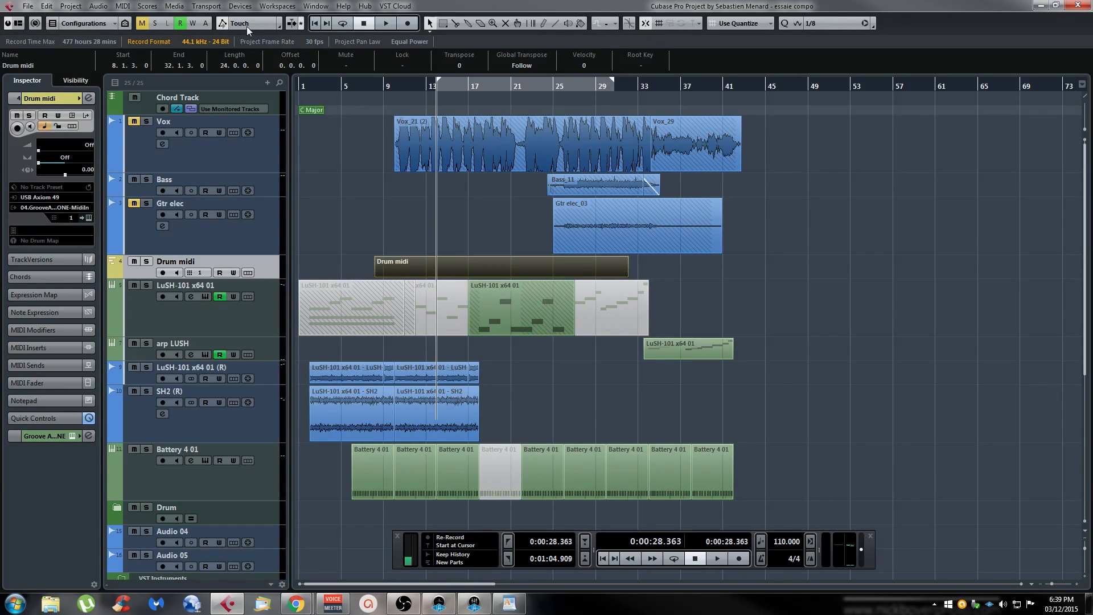
left_click(123, 6)
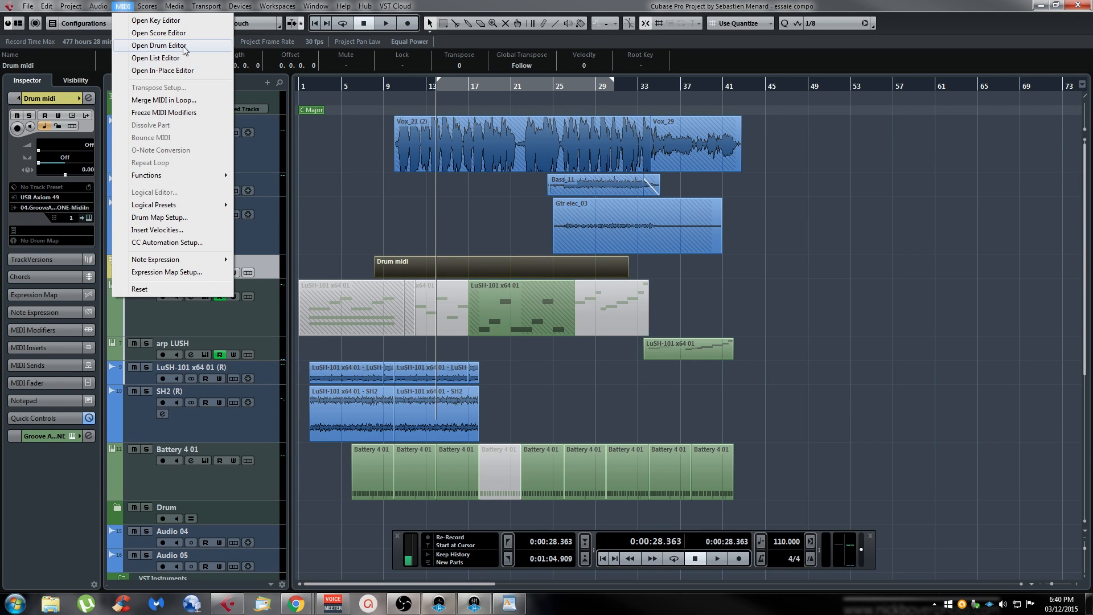
left_click(185, 45)
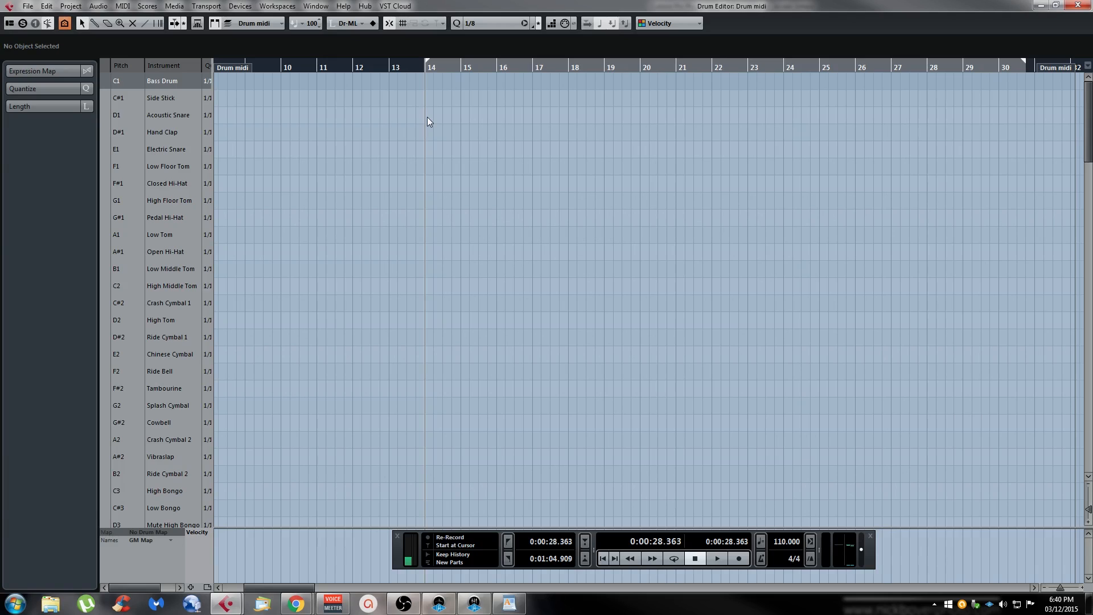
Draw Acoustic Snare hits from bar 14 to about bar 21, select them all and delete them
left_click(428, 115)
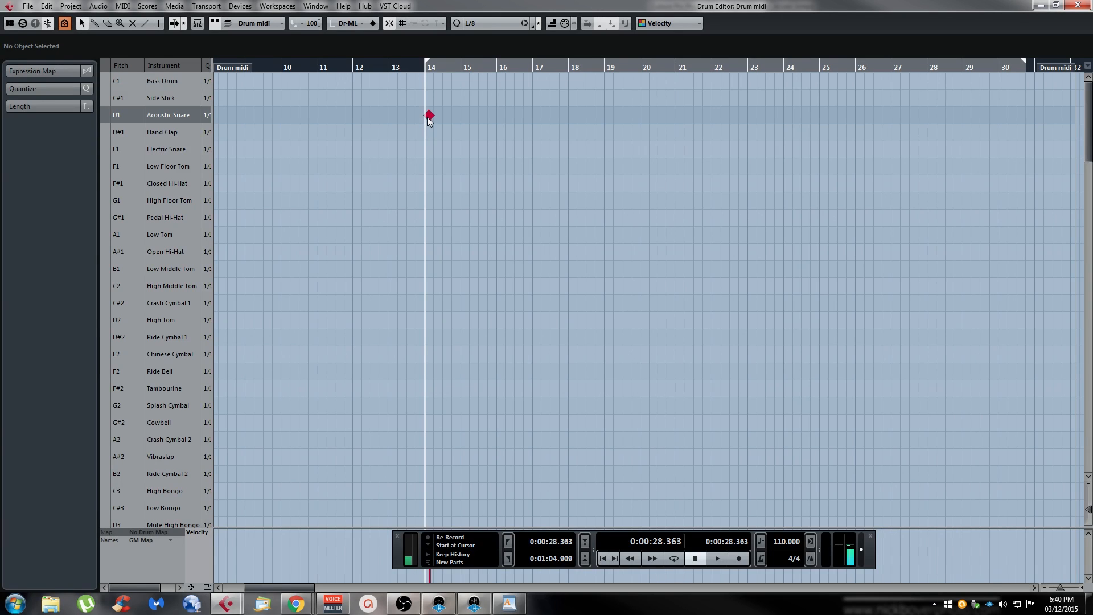
left_click(456, 115)
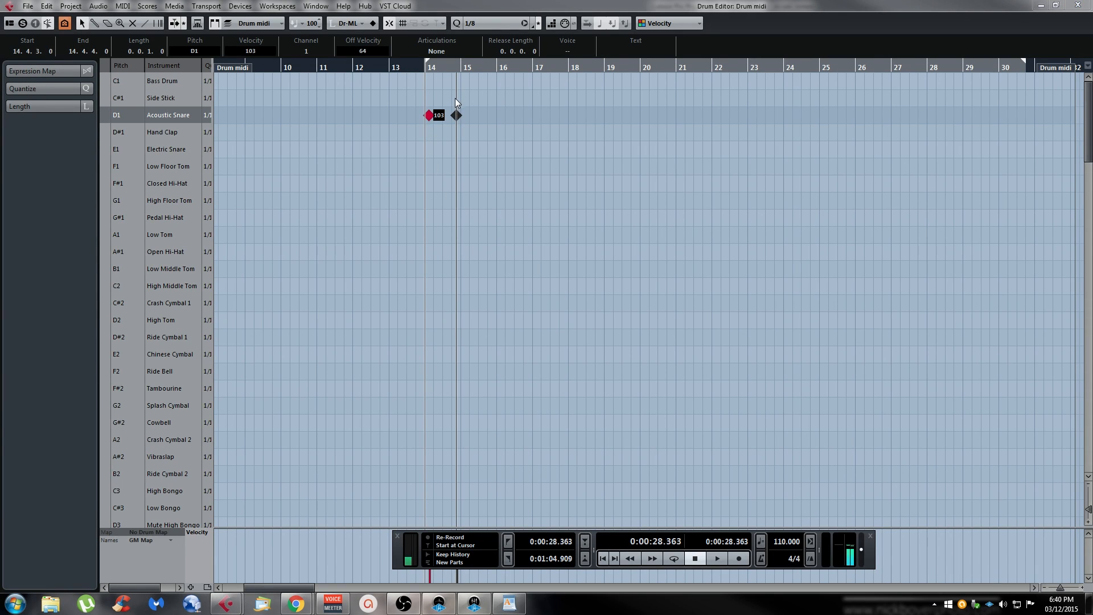
left_click_drag(459, 115, 685, 115)
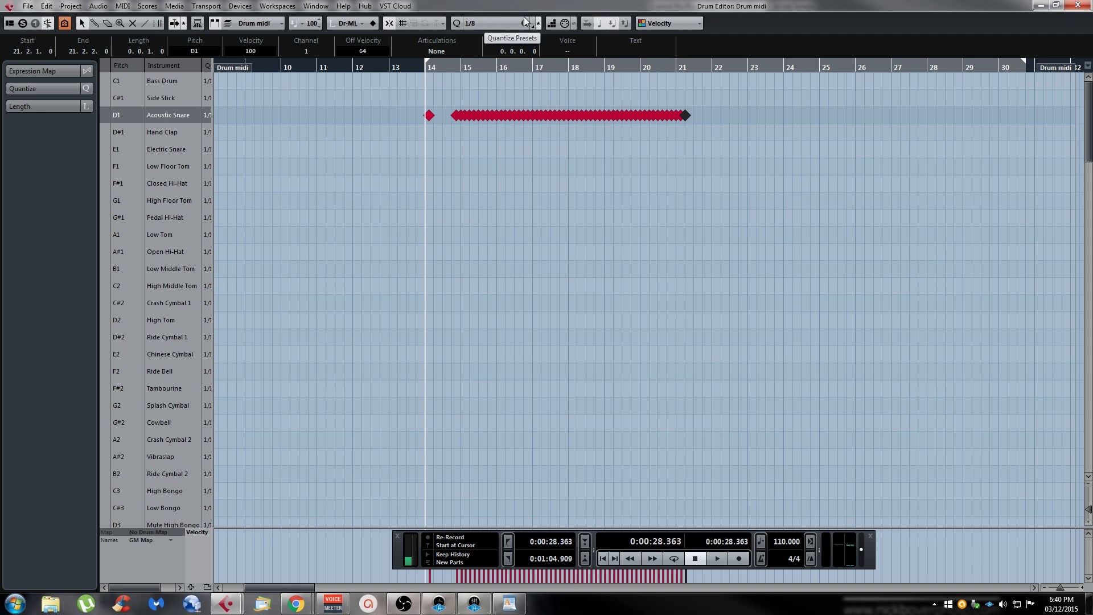
left_click_drag(707, 100, 435, 156)
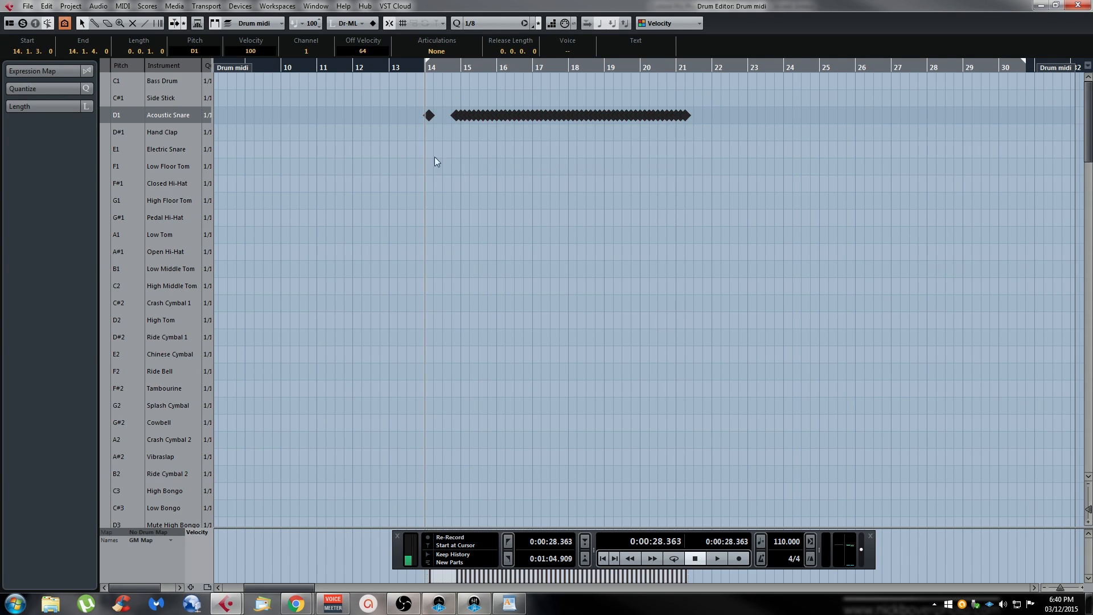
key("Delete")
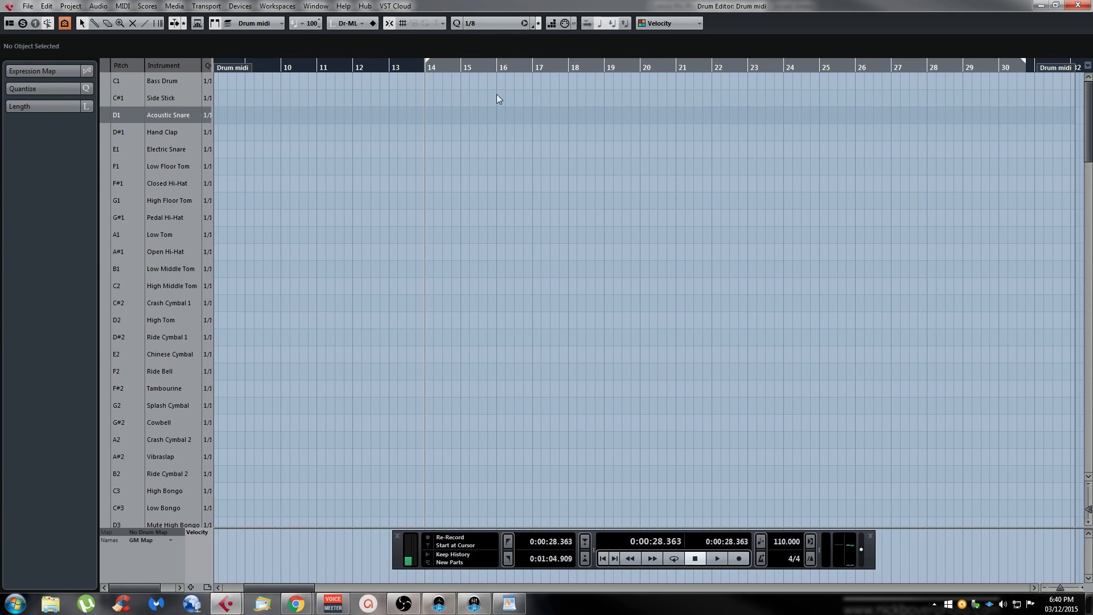
Insert a Hand Clap hit at 15.4.1 and toggle the note length display on and off
left_click(488, 132)
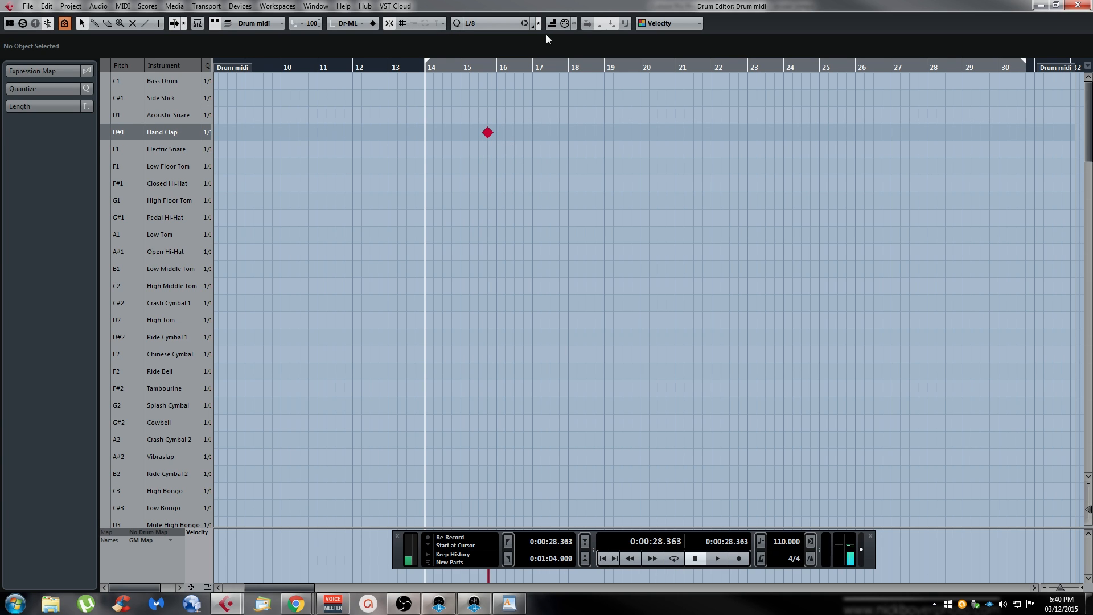
left_click(372, 23)
left_click(371, 24)
left_click(379, 25)
left_click(488, 132)
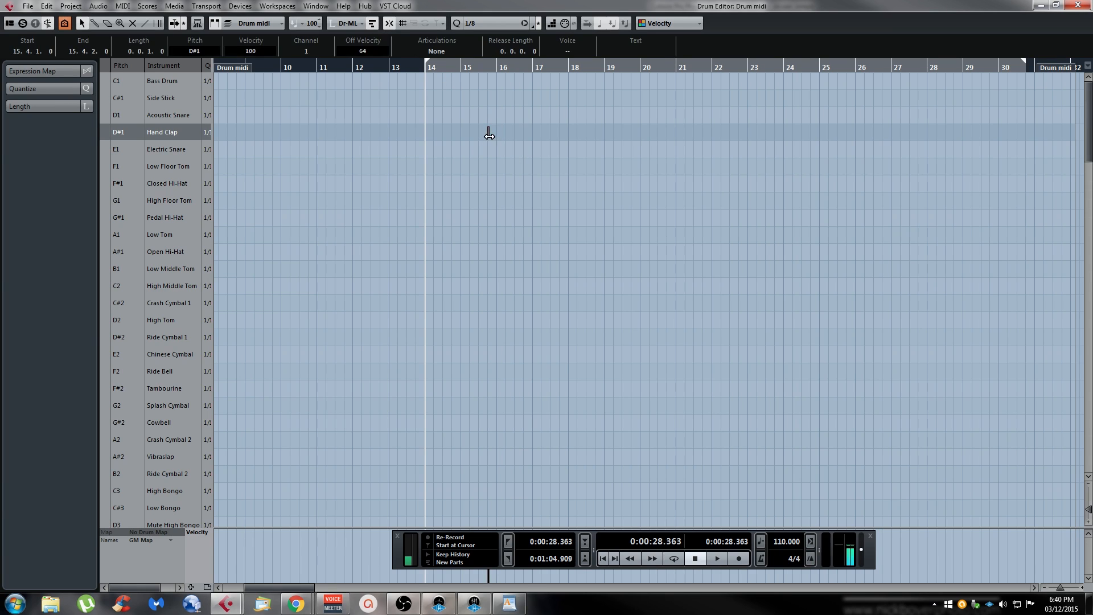
left_click(372, 24)
Add a Closed Hi-Hat hit in bar 16 and a Low Tom hit early in bar 17
left_click(518, 189)
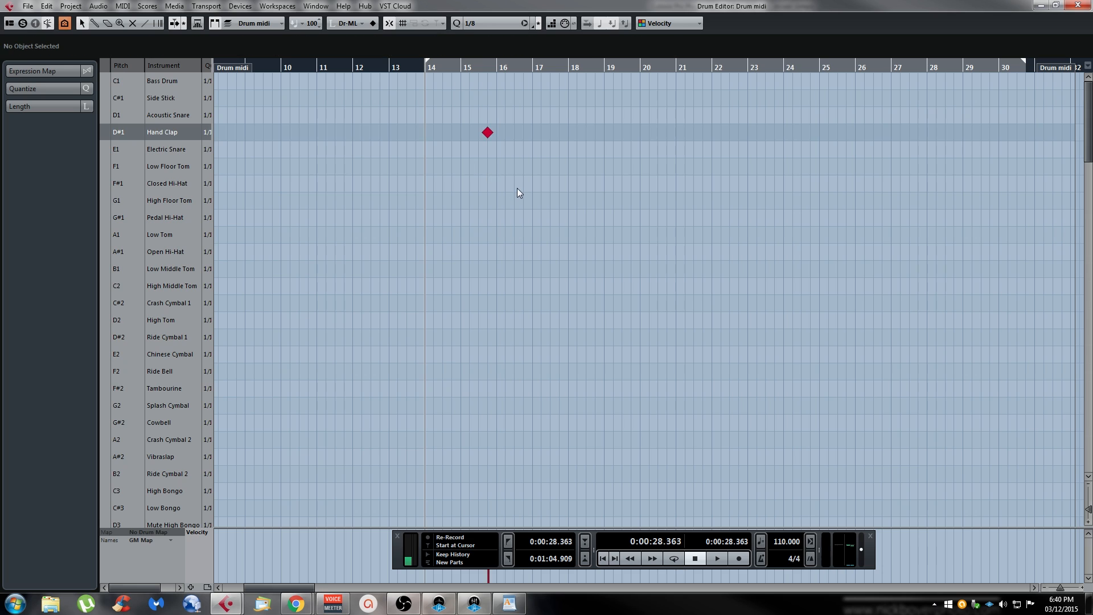
left_click(518, 189)
left_click(537, 235)
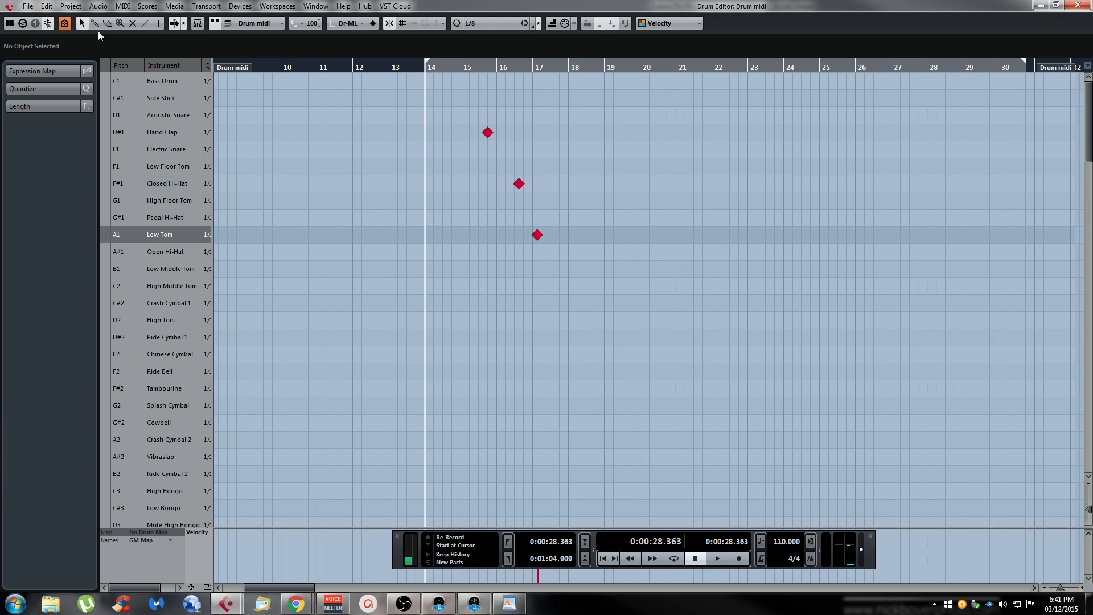
Review the complete drum sound list and limit it to the drum sounds with events
left_click(65, 25)
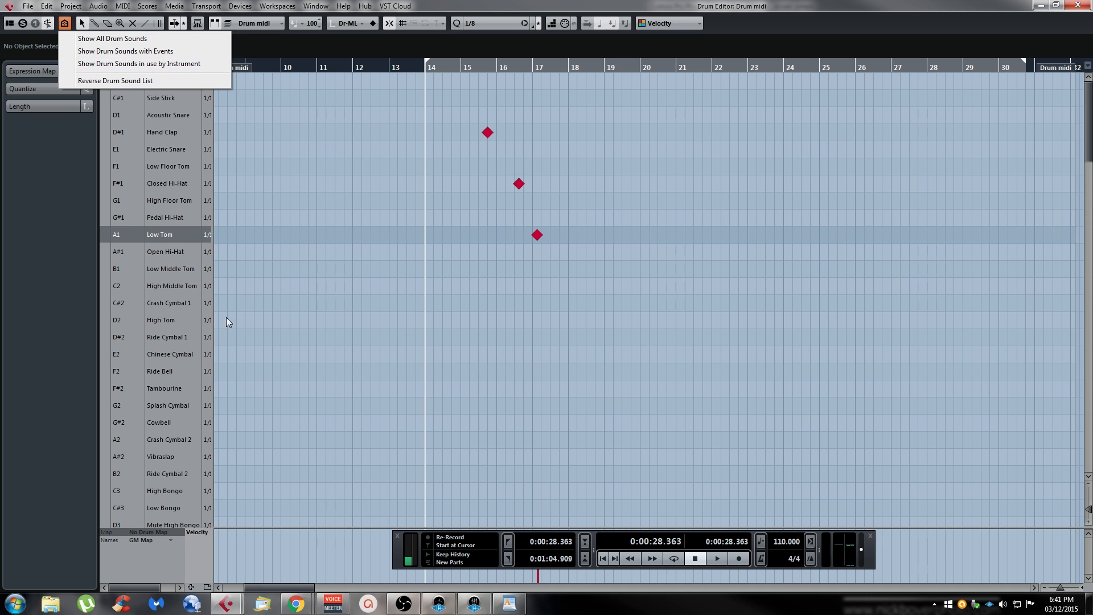
left_click(301, 306)
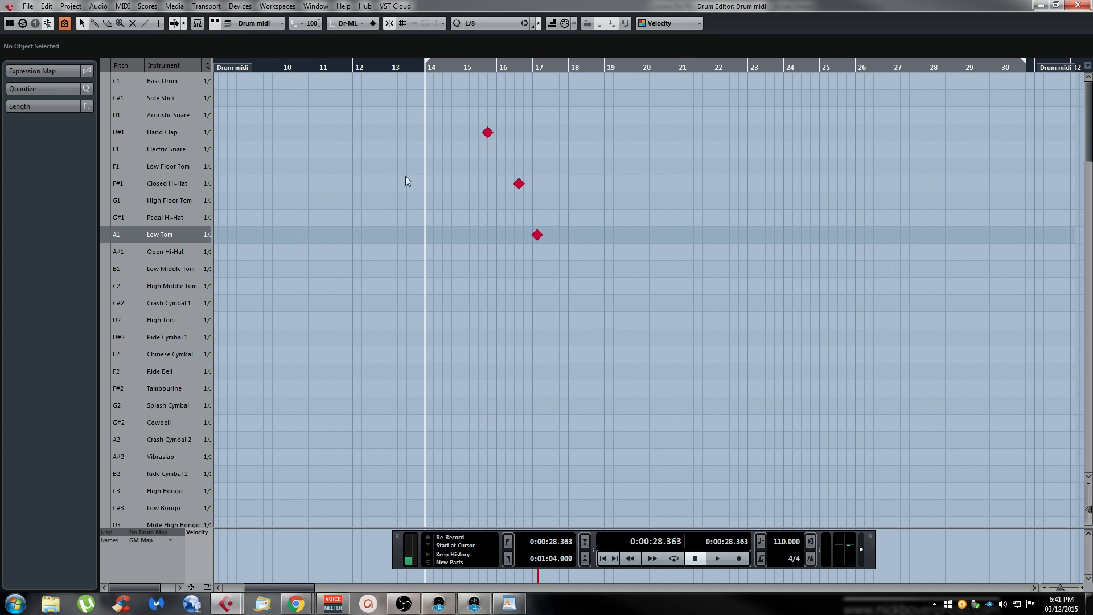
scroll(365, 199, "down", 15)
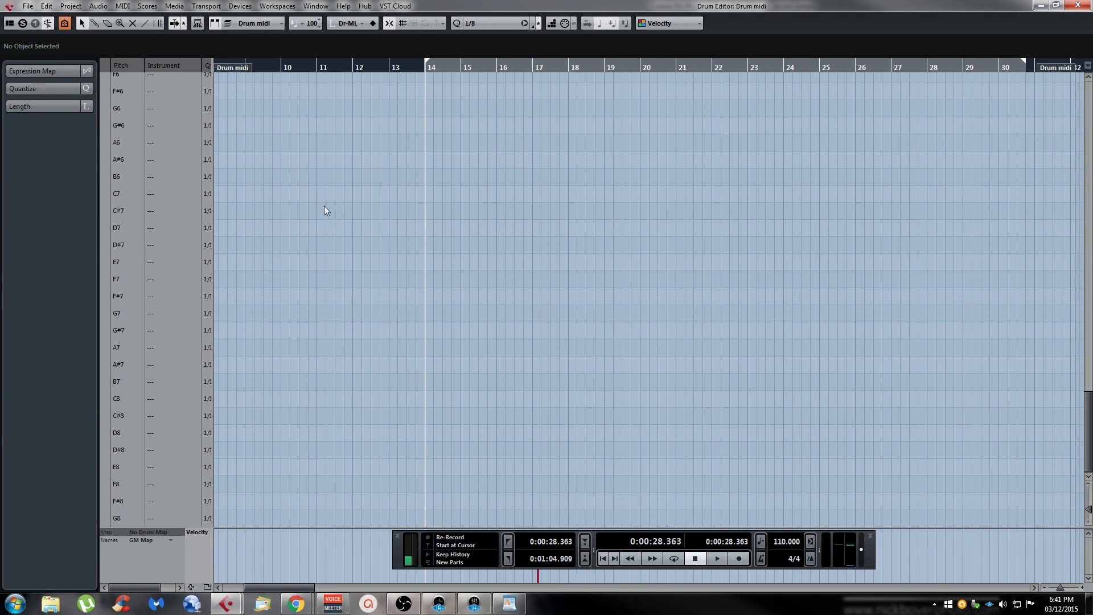
scroll(312, 206, "up", 15)
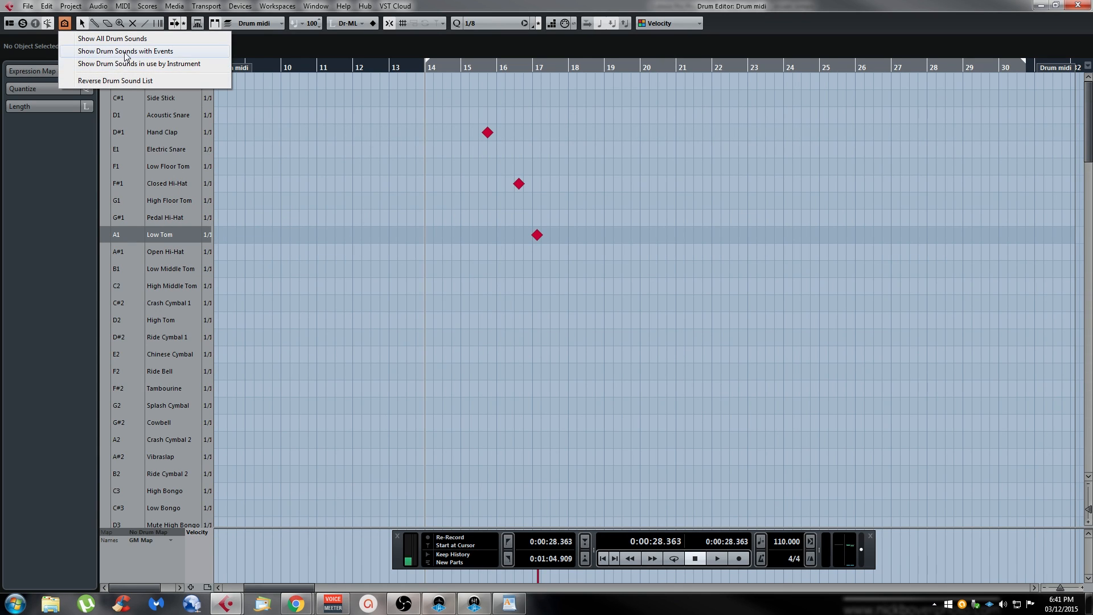
left_click(125, 52)
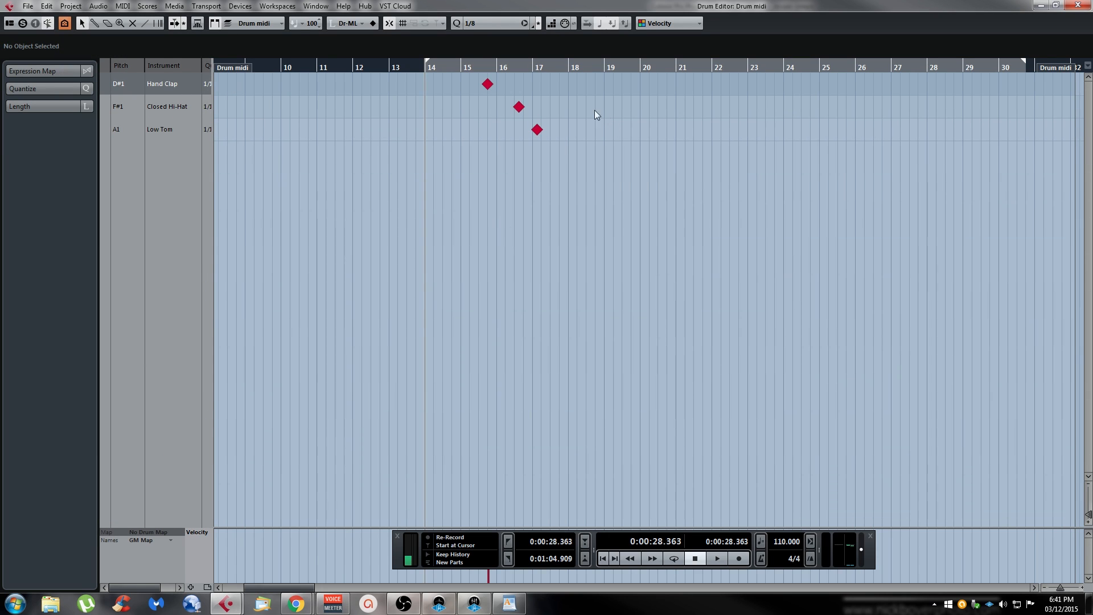
Add another Hand Clap hit at bar 21, a Closed Hi-Hat hit in bar 21 and a Low Tom hit near bar 22
left_click(676, 84)
left_click(698, 107)
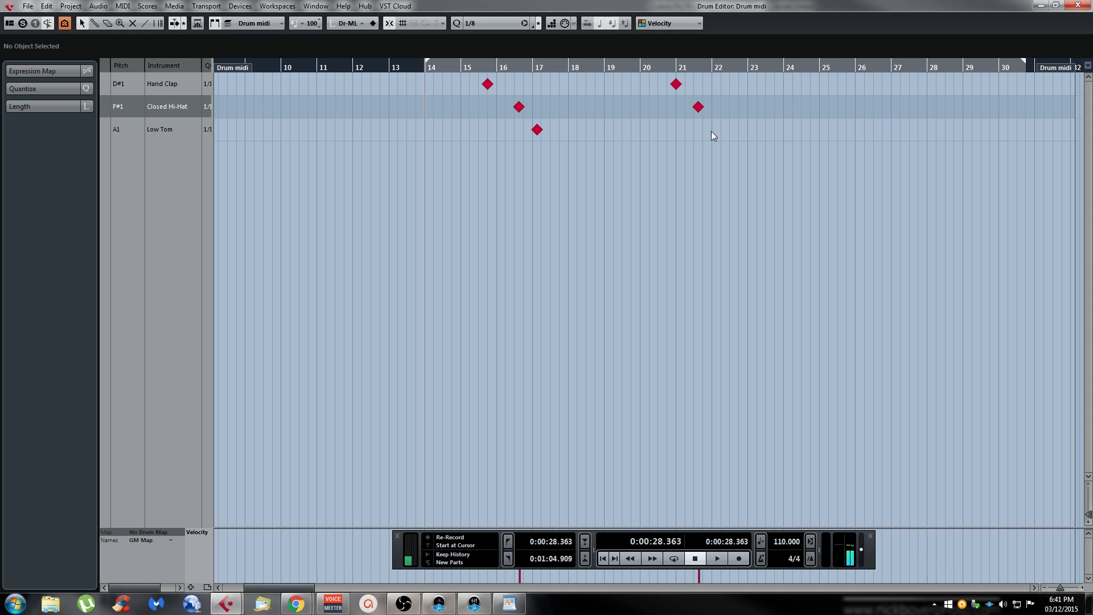
left_click(712, 130)
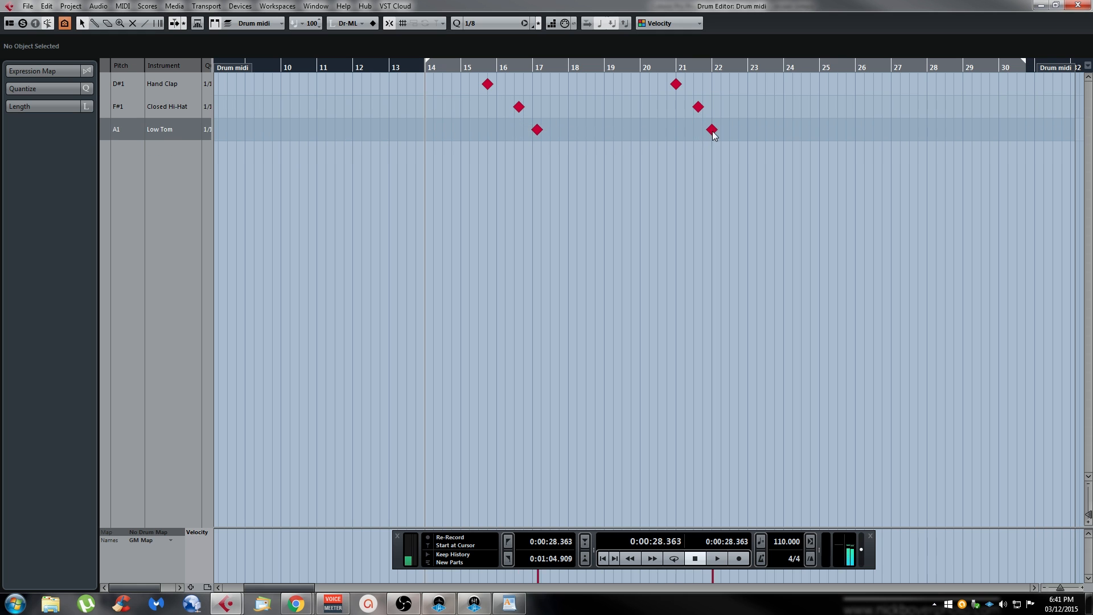
Close the Drum Editor and delete the Drum midi part
left_click(1077, 6)
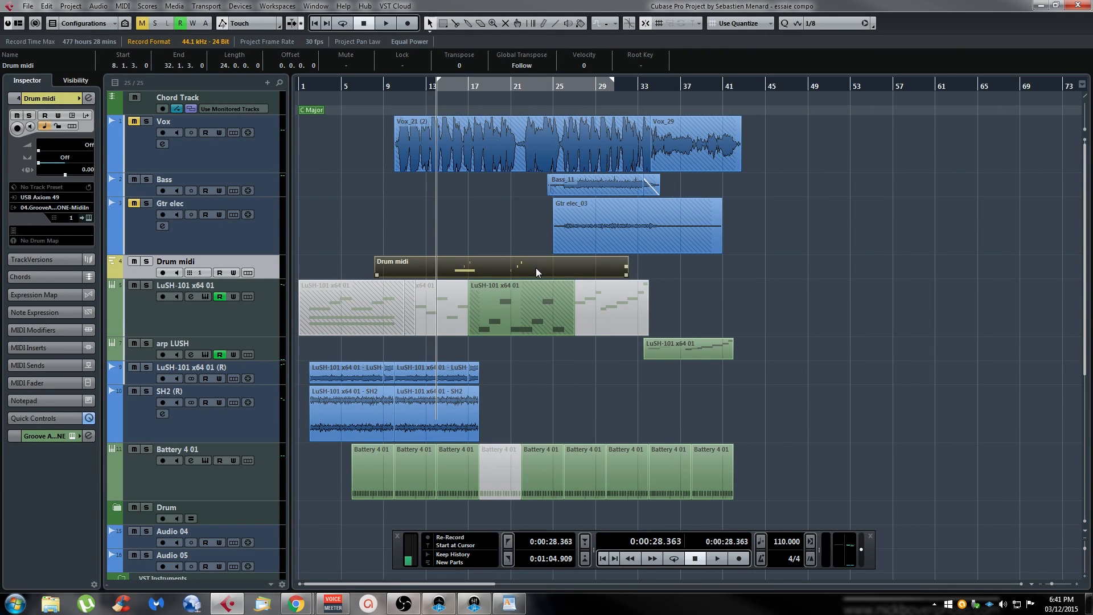
key("Delete")
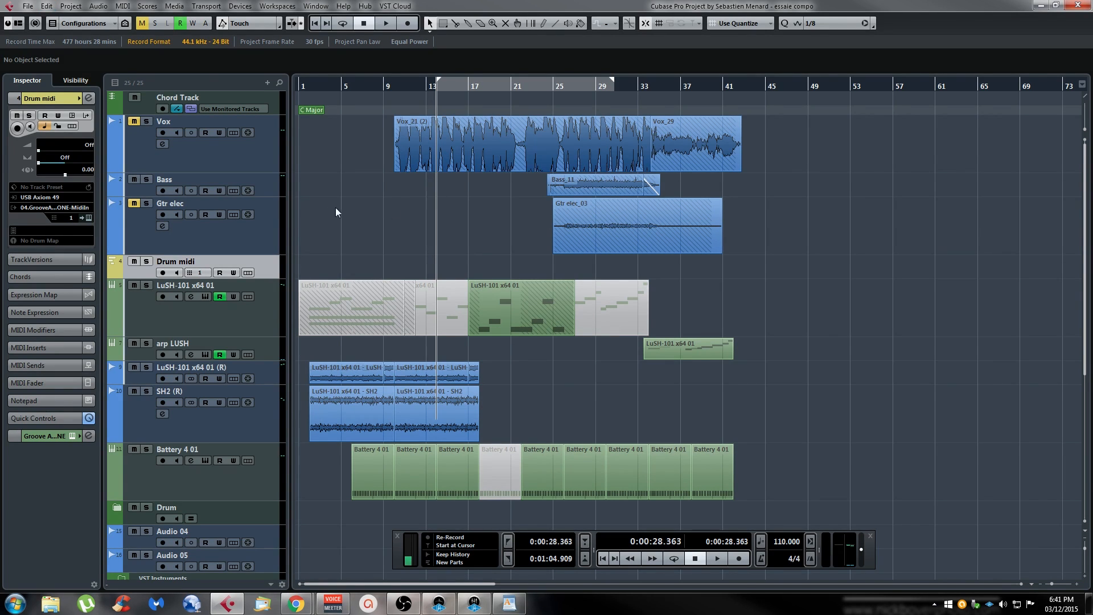
Start importing tracks from the project file can't say no.cpr
left_click(46, 6)
mouse_move(87, 141)
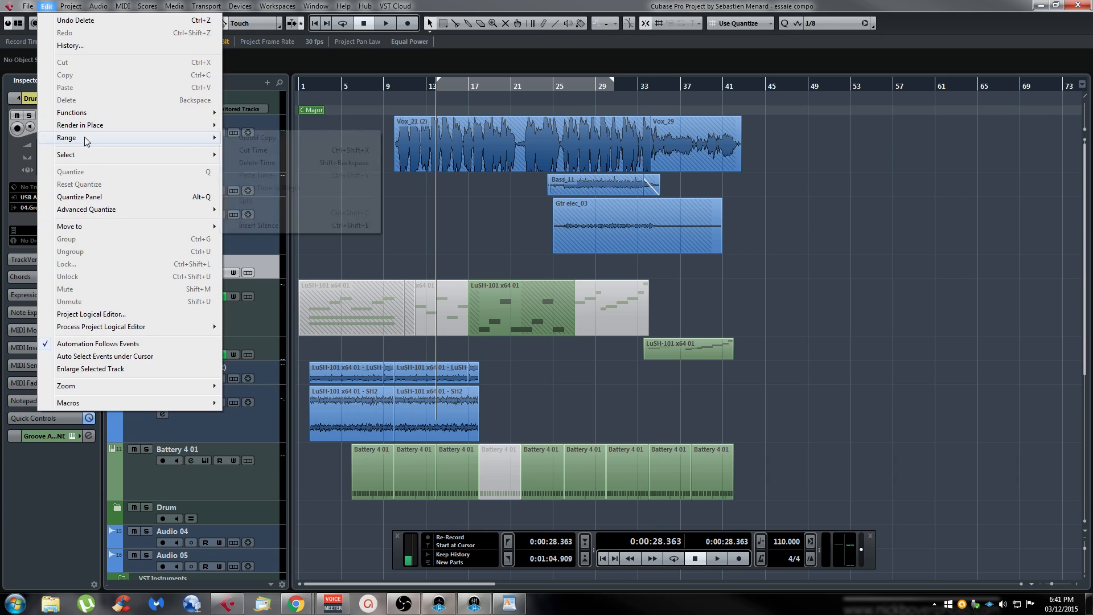
mouse_move(26, 7)
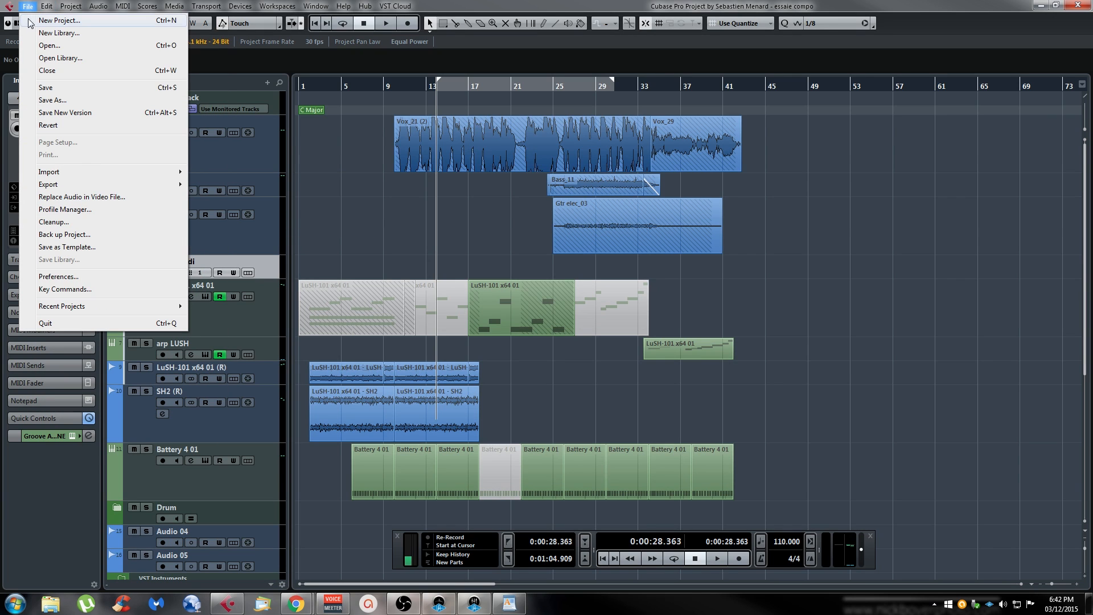
mouse_move(73, 170)
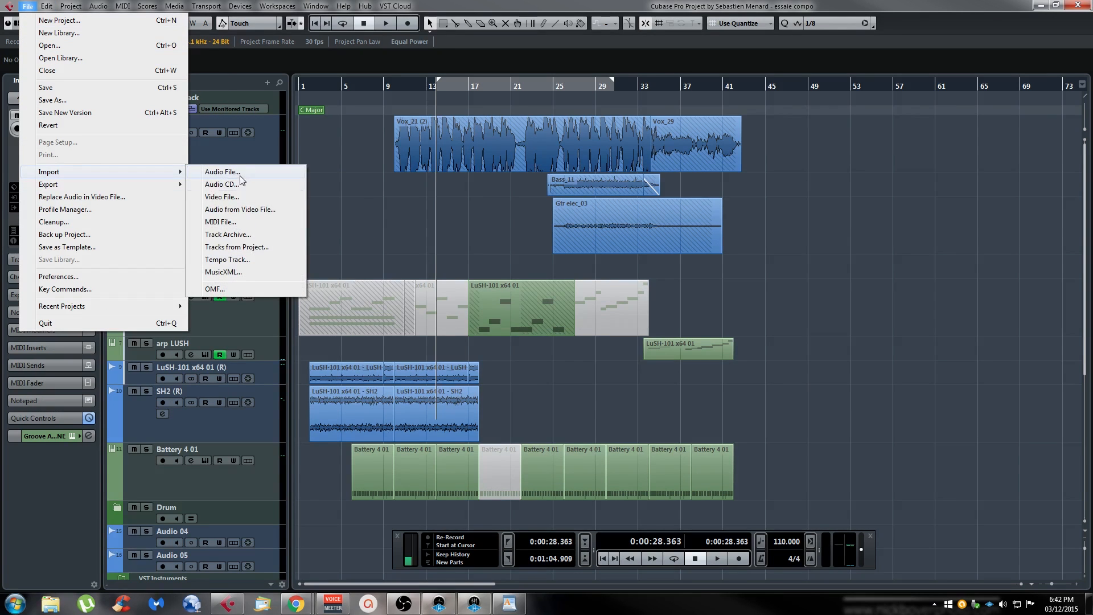
left_click(260, 248)
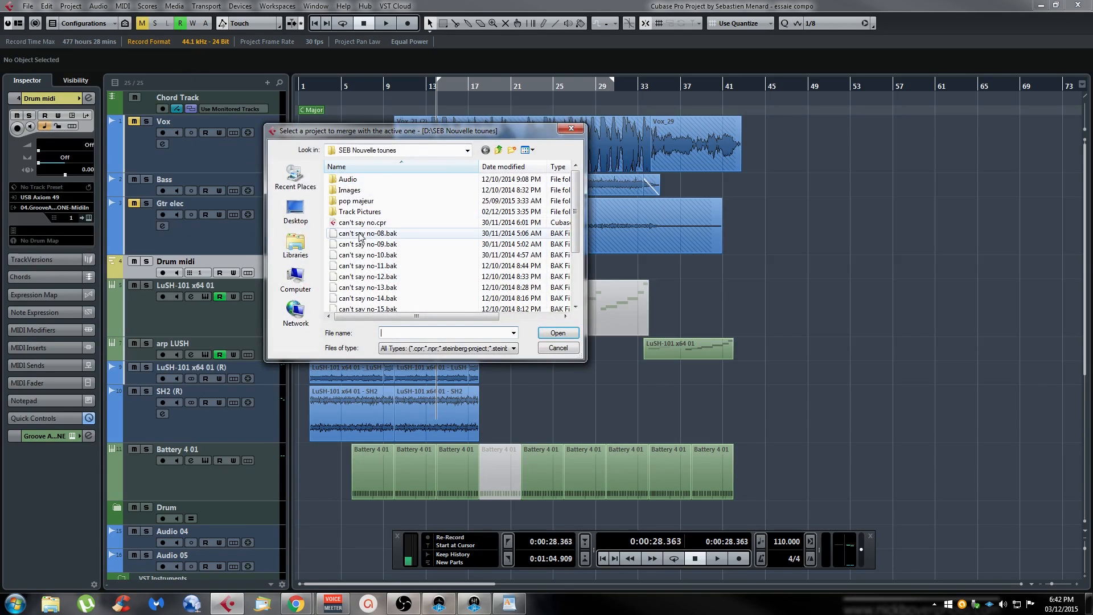
double_click(363, 224)
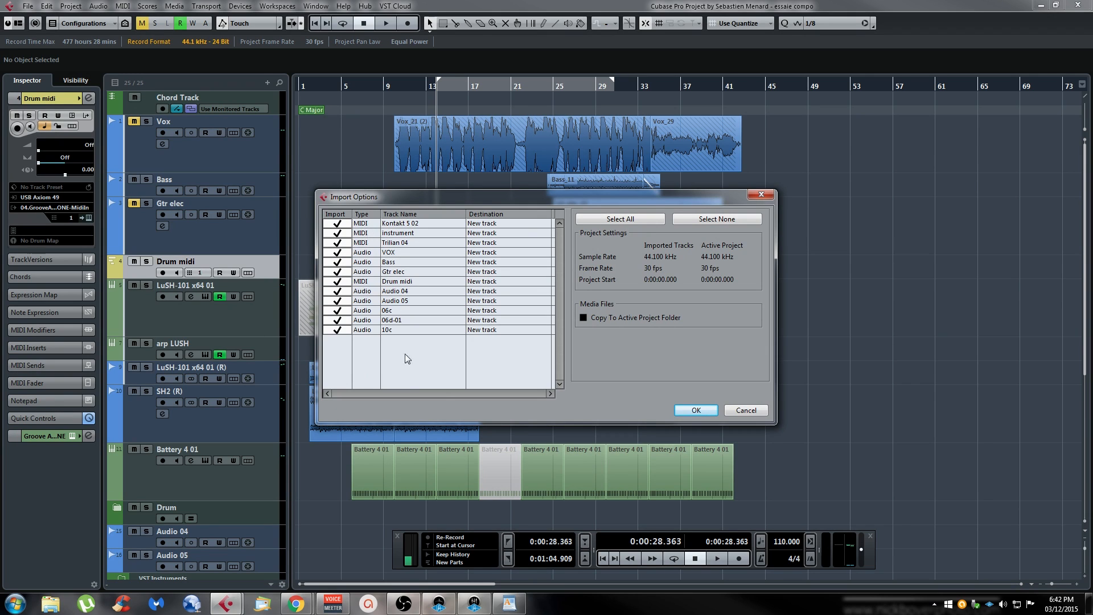
Exclude the Kontakt 5 02 and instrument tracks, check the destination choices for Trilian 04 and Audio 04, and cancel the import
left_click(337, 223)
left_click(337, 233)
left_click(477, 241)
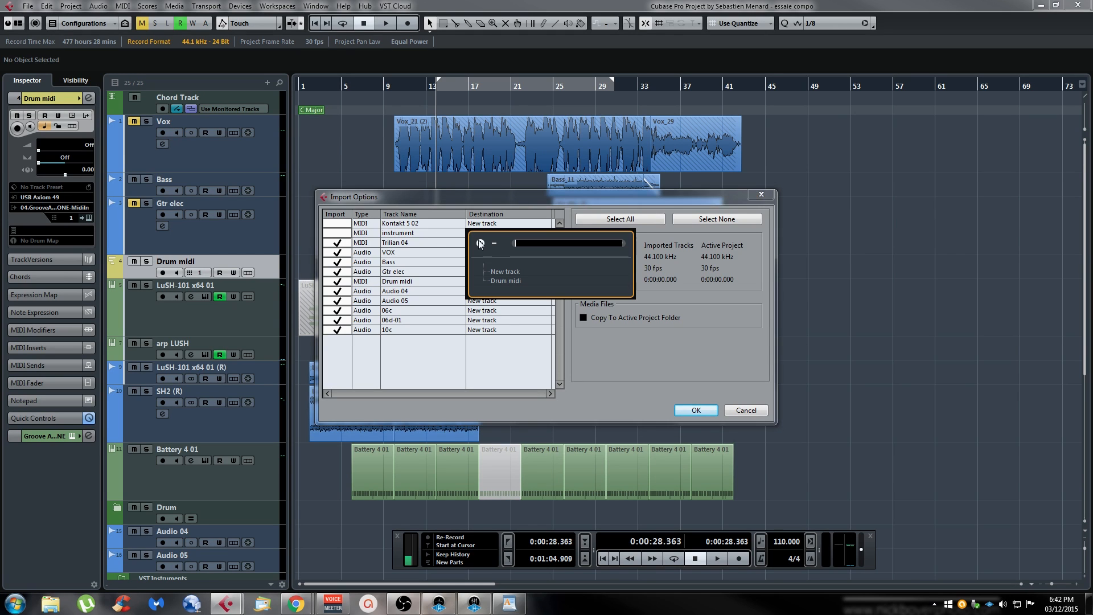
left_click(510, 359)
left_click(490, 294)
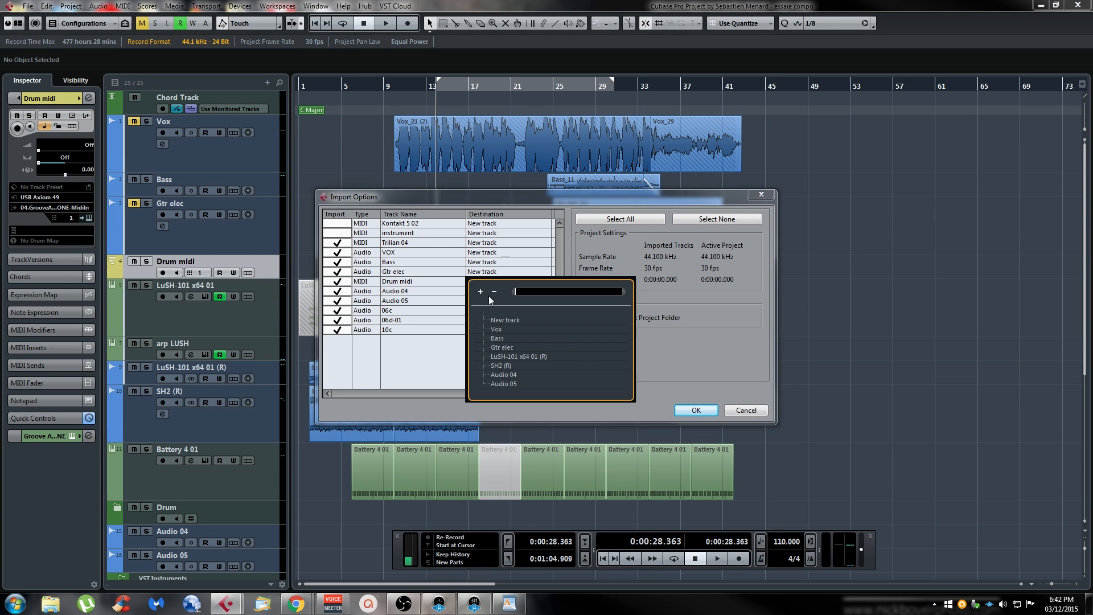
left_click(510, 320)
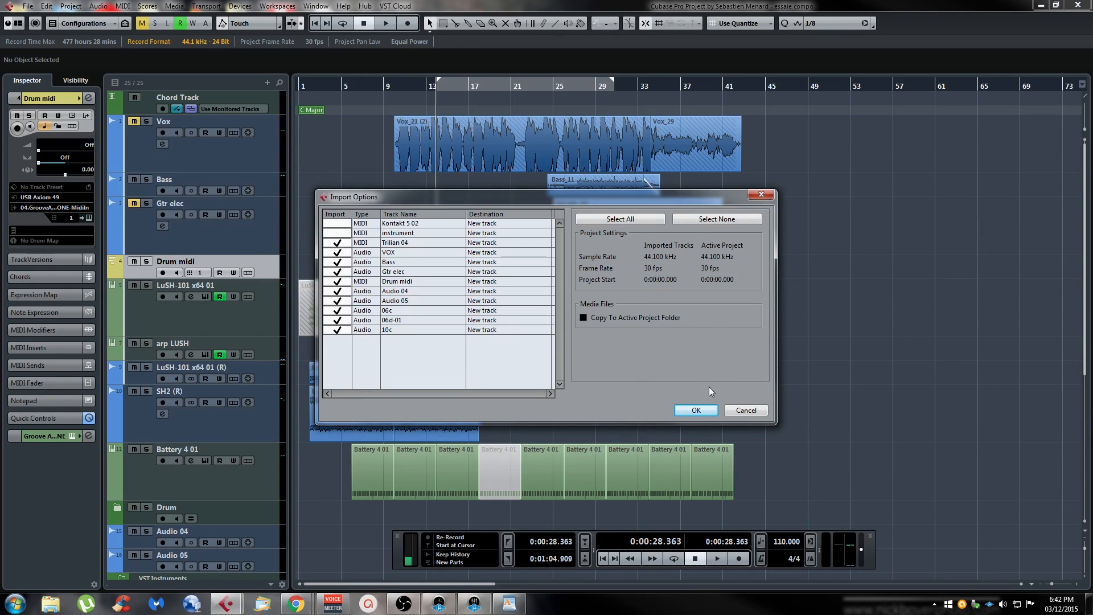
left_click(756, 412)
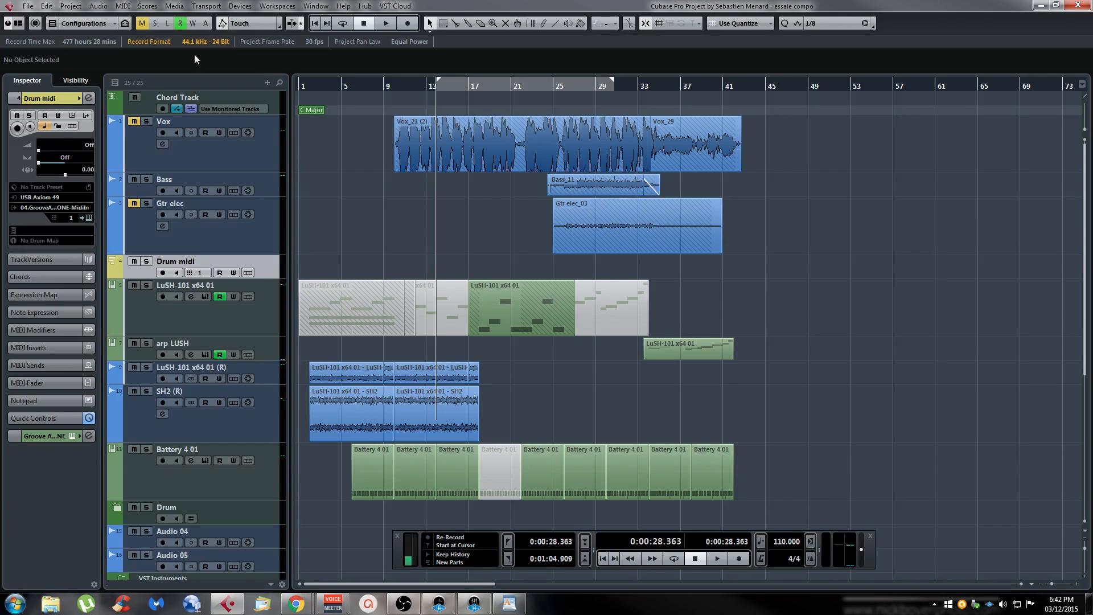
Open the Profile Manager and rename the default profile with its owner's short first name
left_click(26, 7)
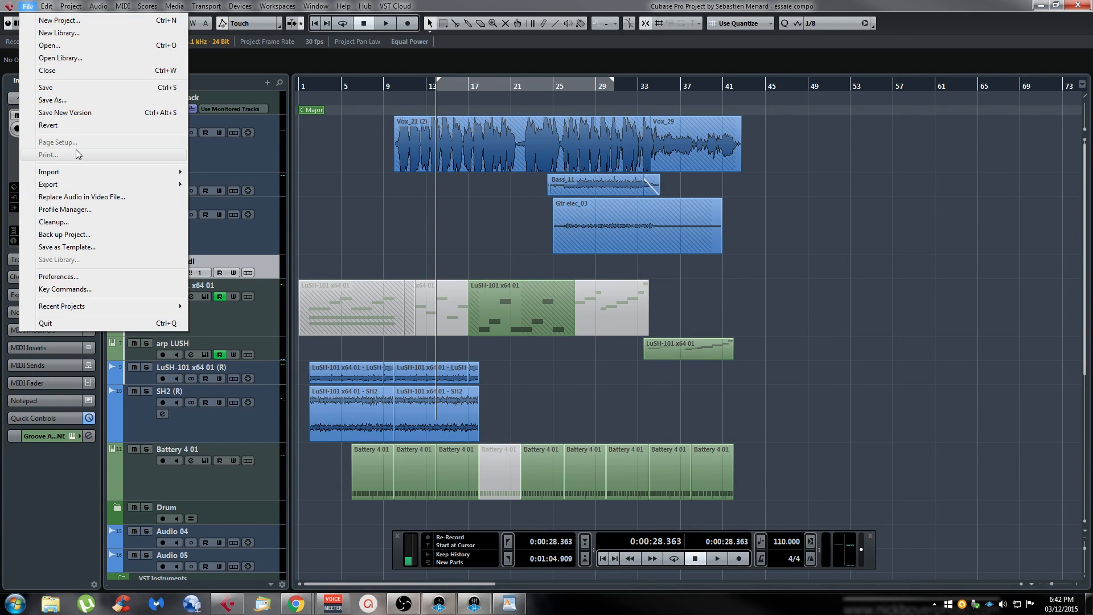
left_click(65, 209)
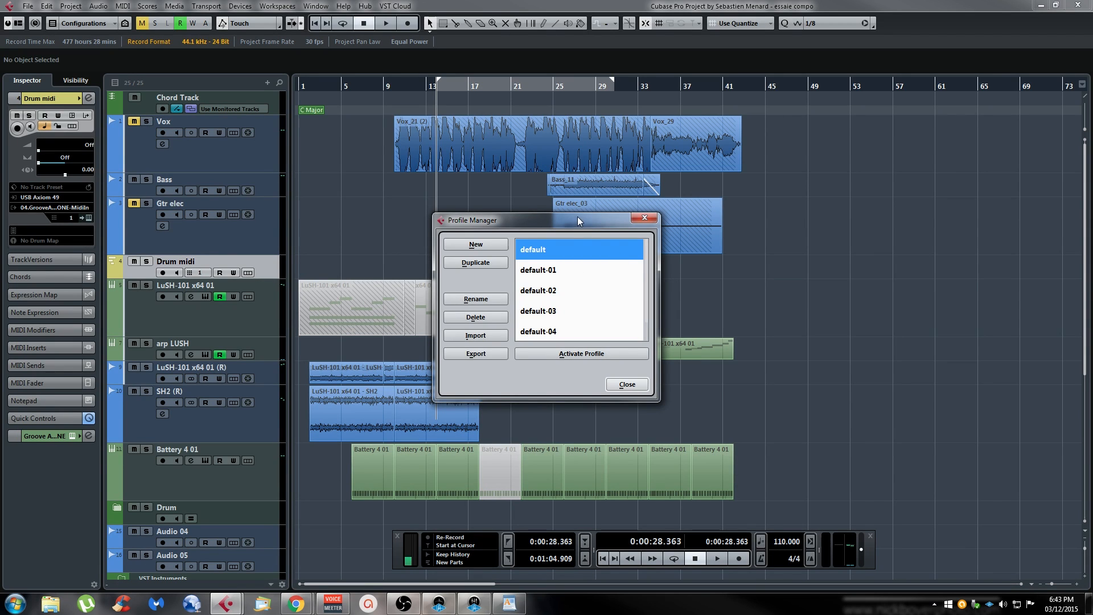
left_click_drag(578, 220, 573, 154)
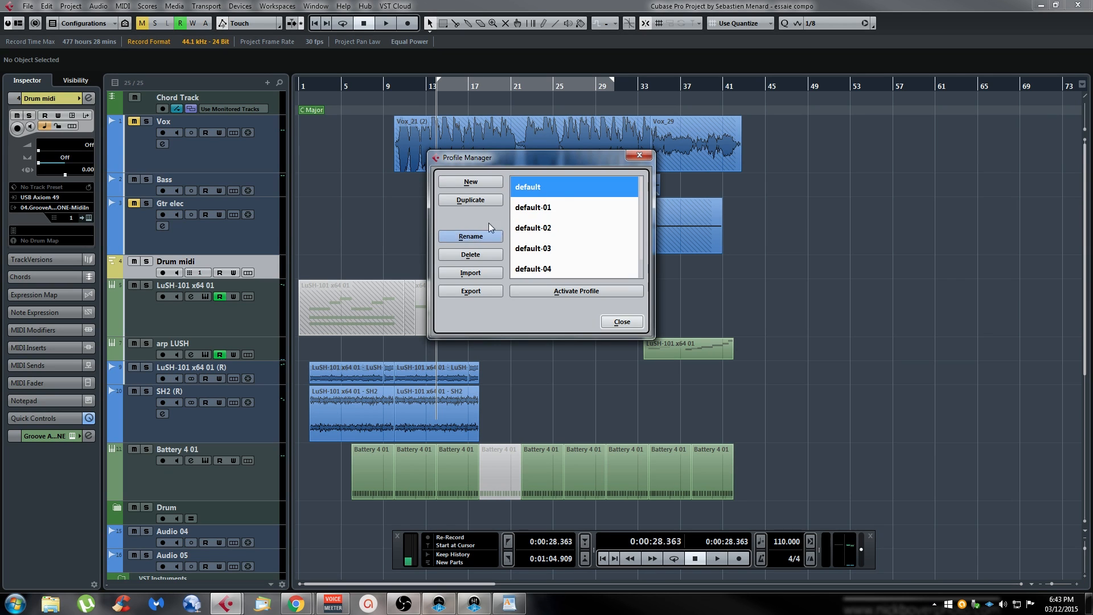
left_click(467, 239)
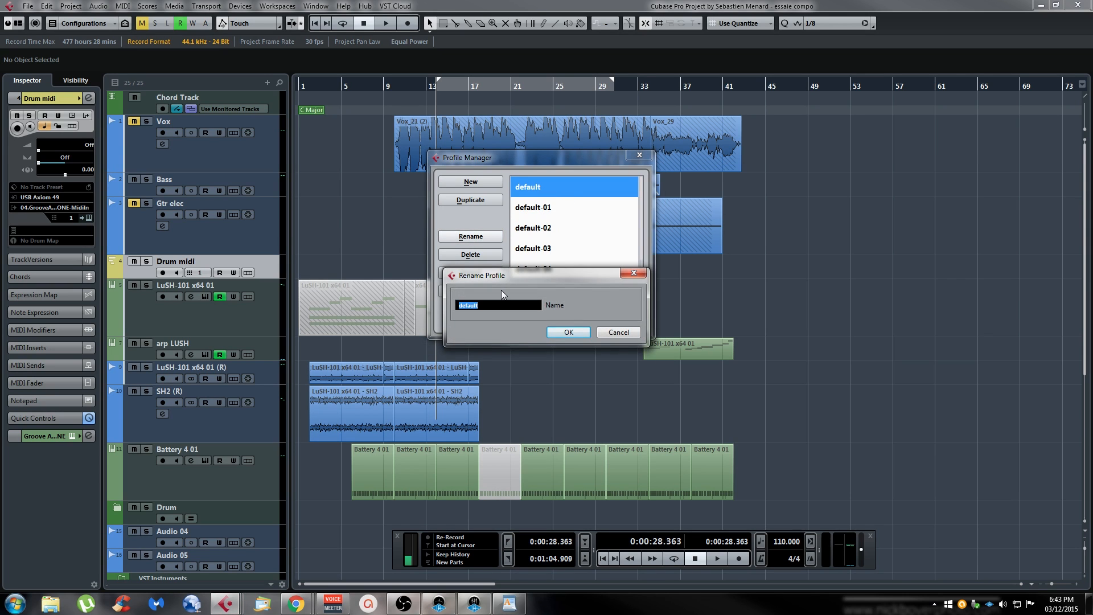
type("Seb")
left_click(570, 333)
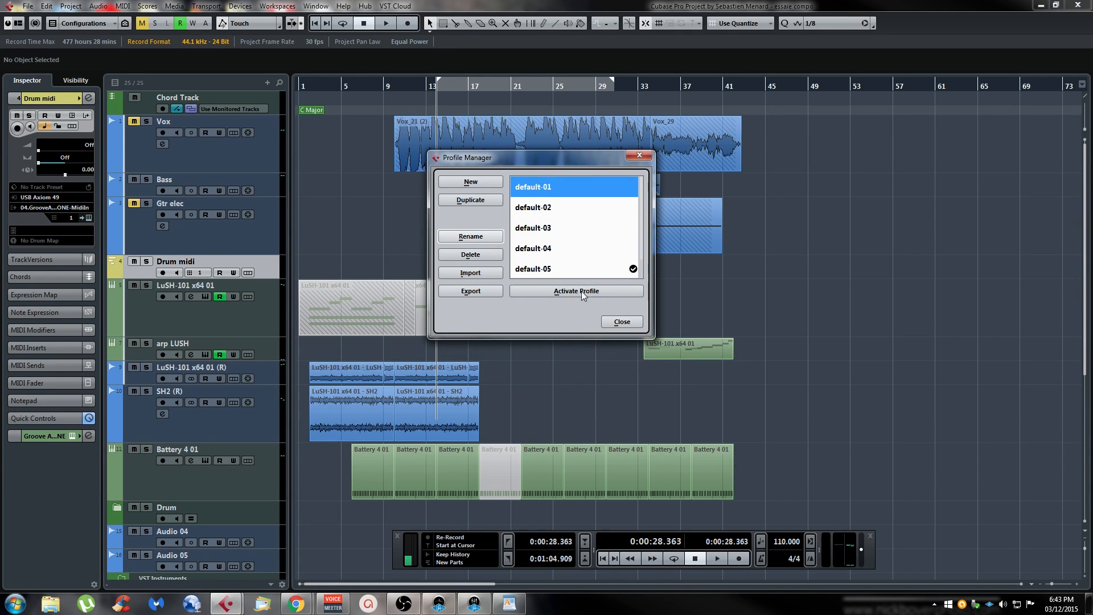
Select the renamed profile for activation and close the Profile Manager
scroll(535, 267, "down", 1)
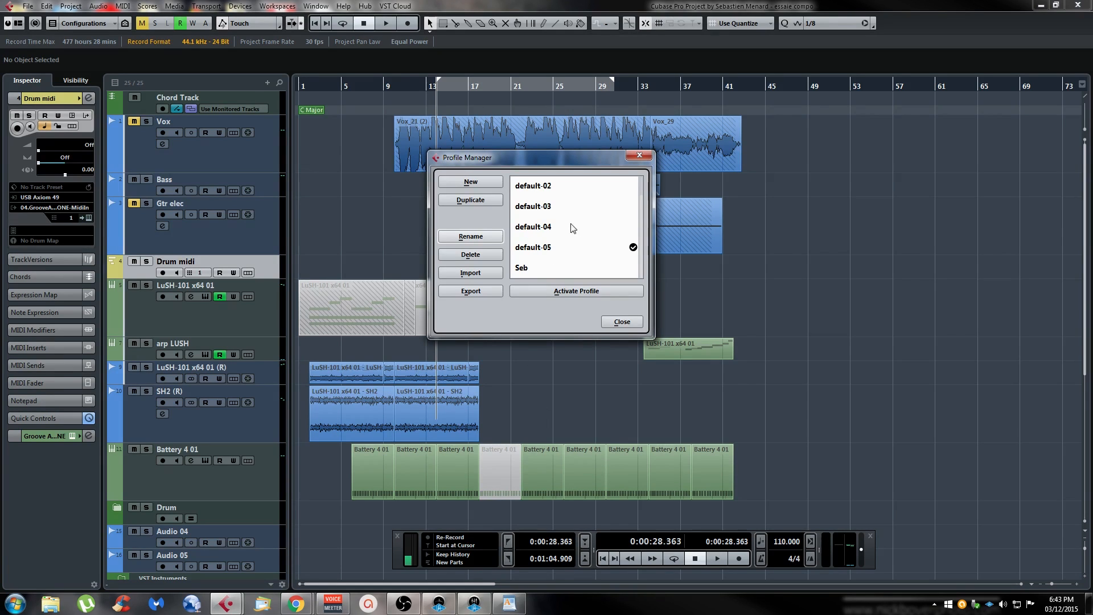
left_click(626, 267)
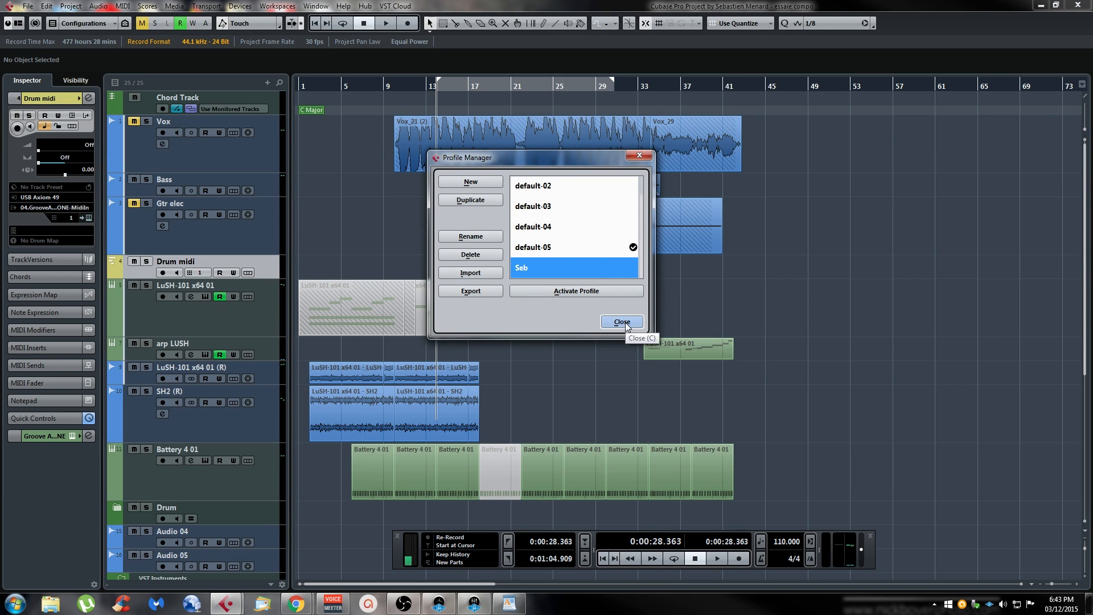
left_click(560, 291)
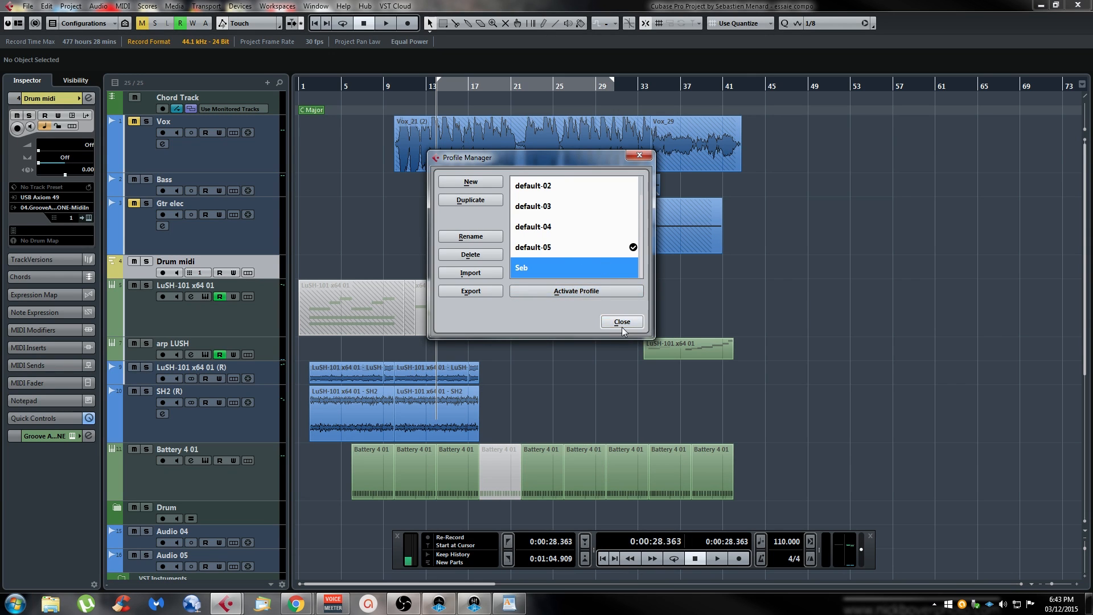
left_click(622, 322)
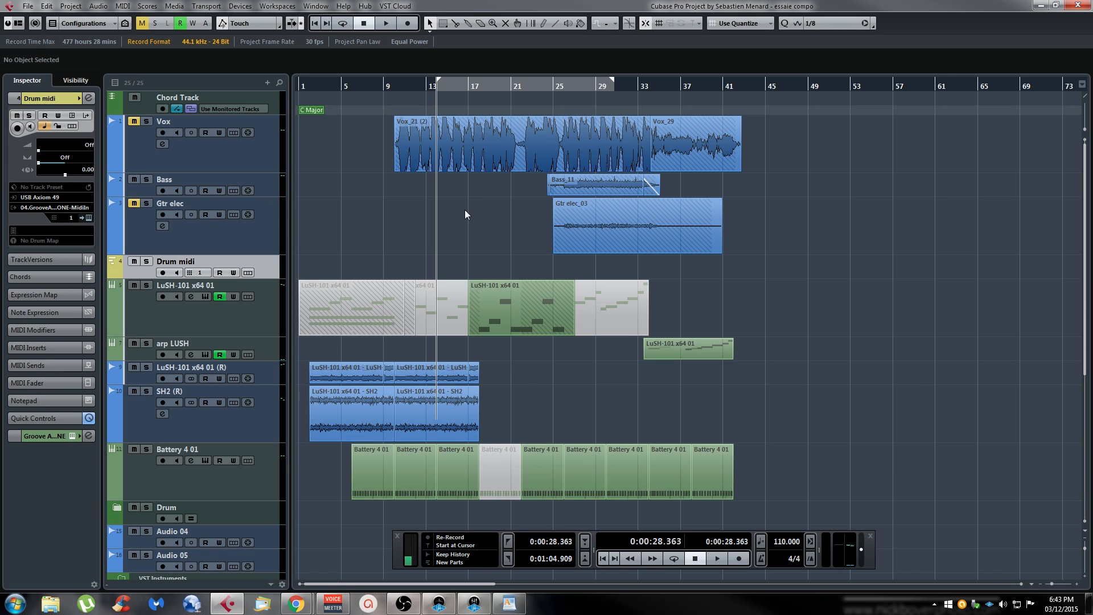
Demonstrate selecting the range of adjacent tracks from Vox to Gtr elec and reducing the selection to a single track
left_click(240, 151)
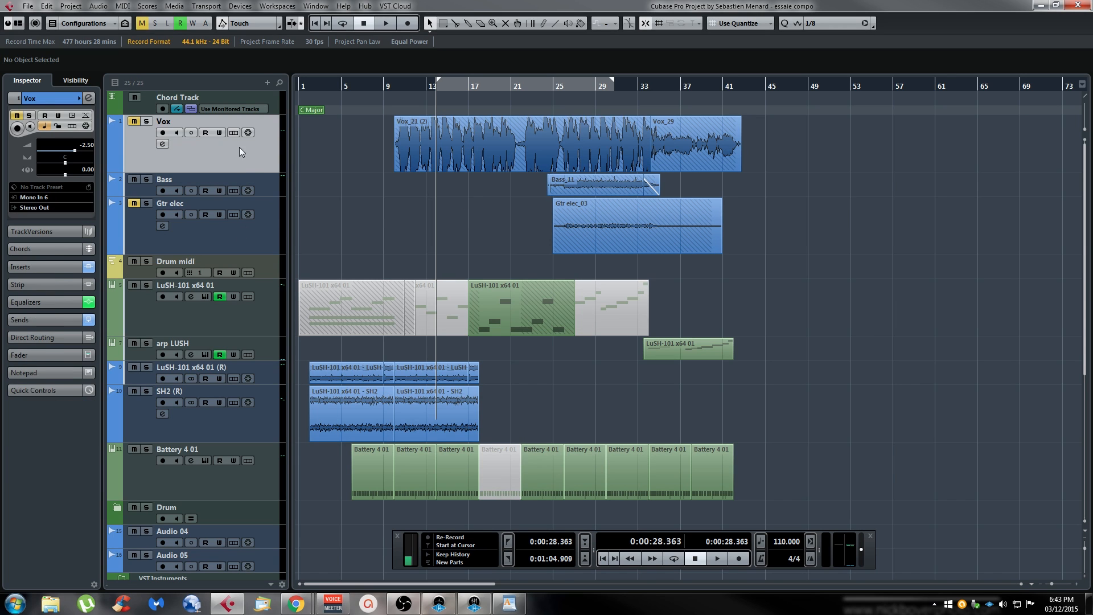
left_click(250, 242, "shift")
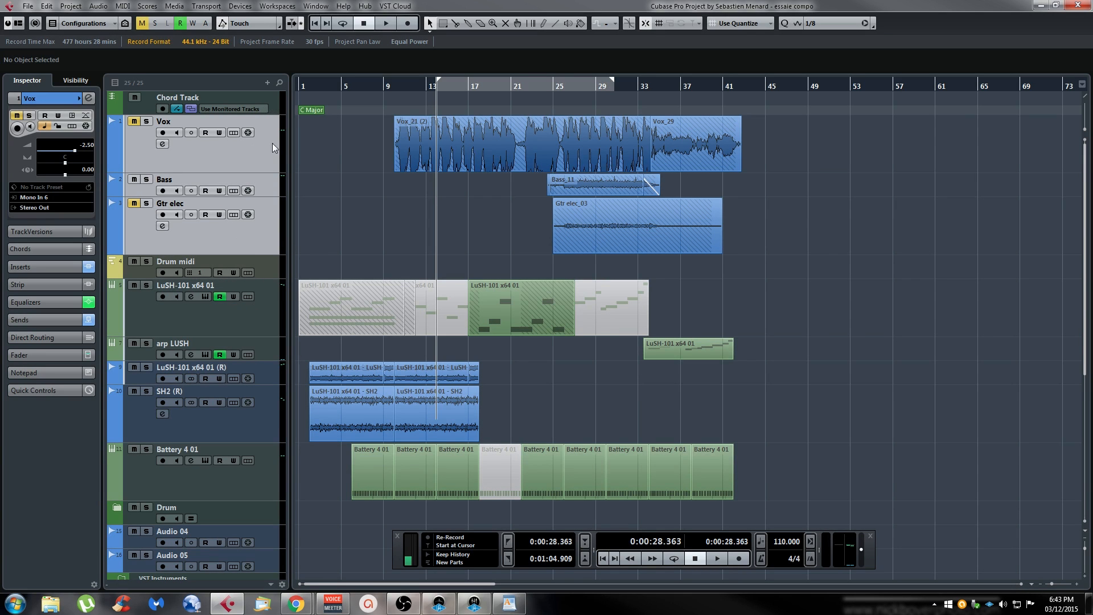
left_click(331, 163)
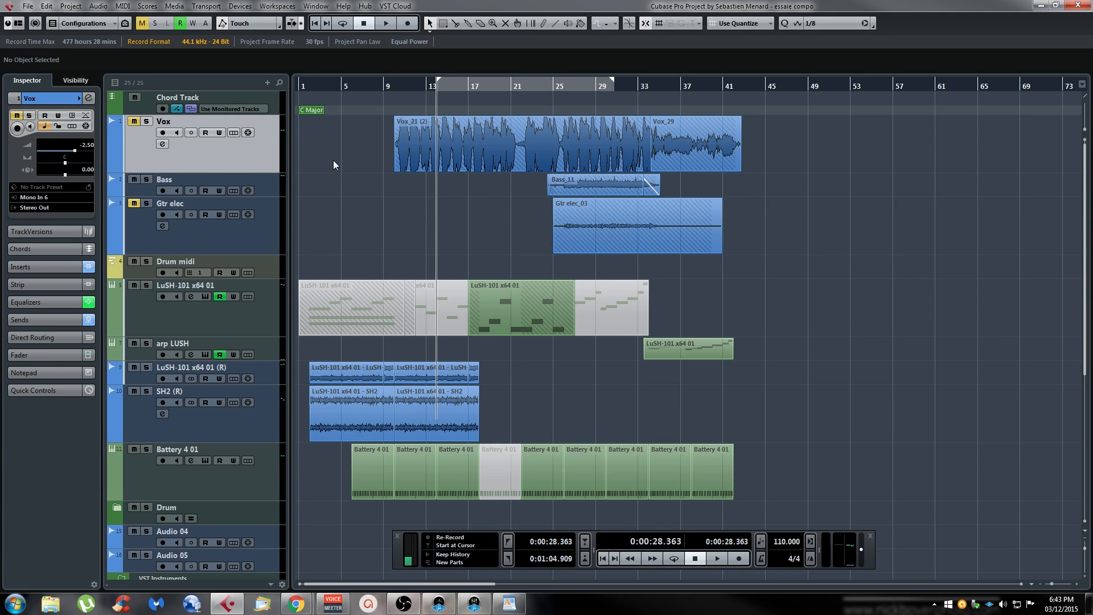
left_click(245, 238, "shift")
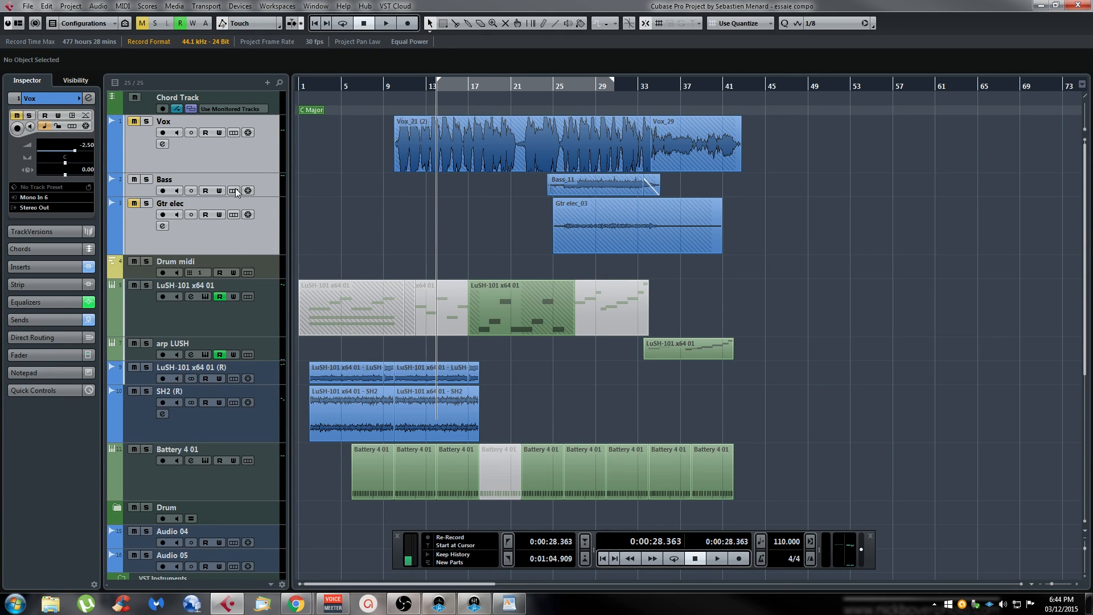
left_click(232, 161)
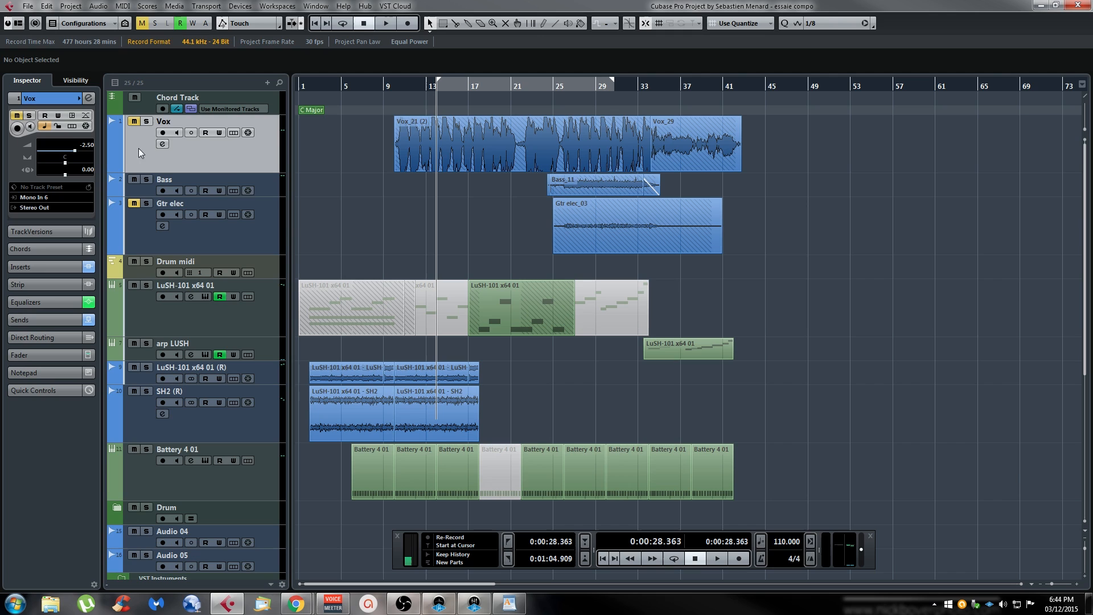
left_click(267, 193)
Toggle the timebase of the Vox, Bass and Gtr elec tracks with the Project Logical Editor preset Toggle timebase selected tracks
left_click(208, 156)
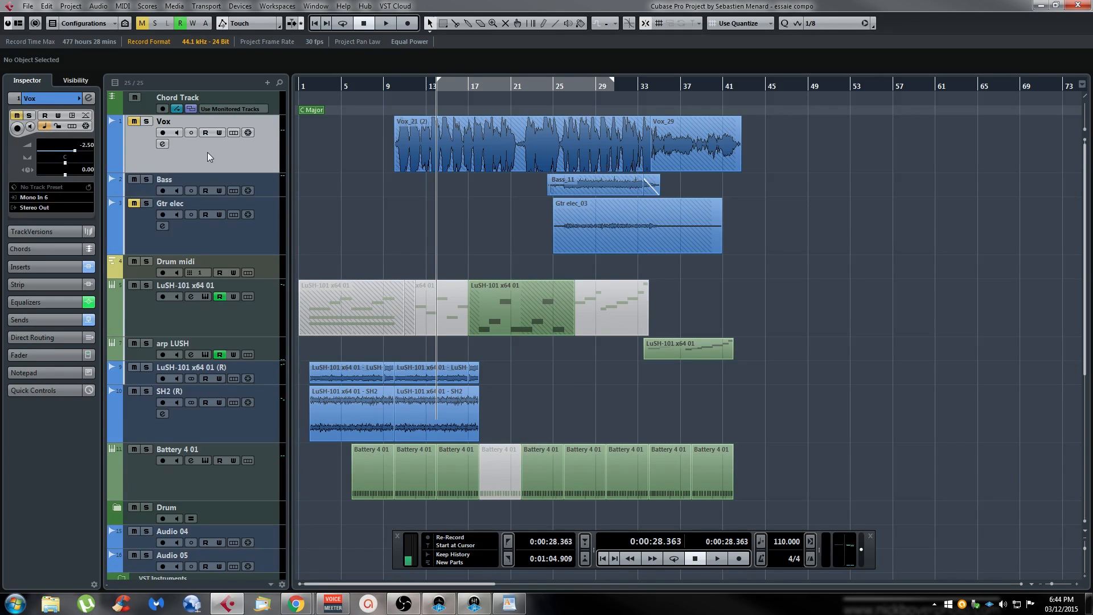
left_click(194, 244, "shift")
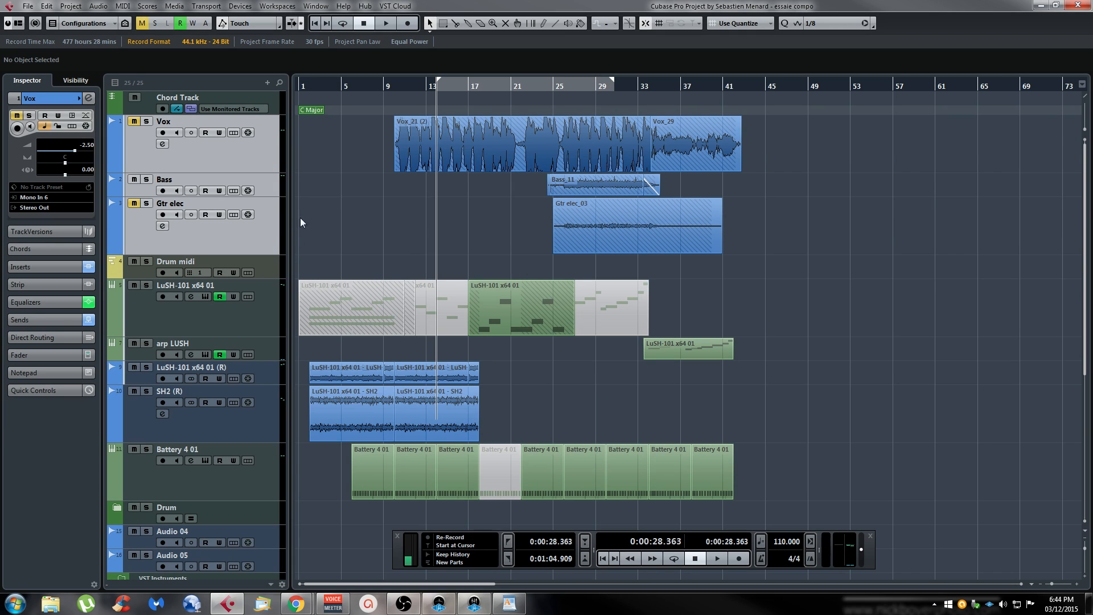
left_click(45, 6)
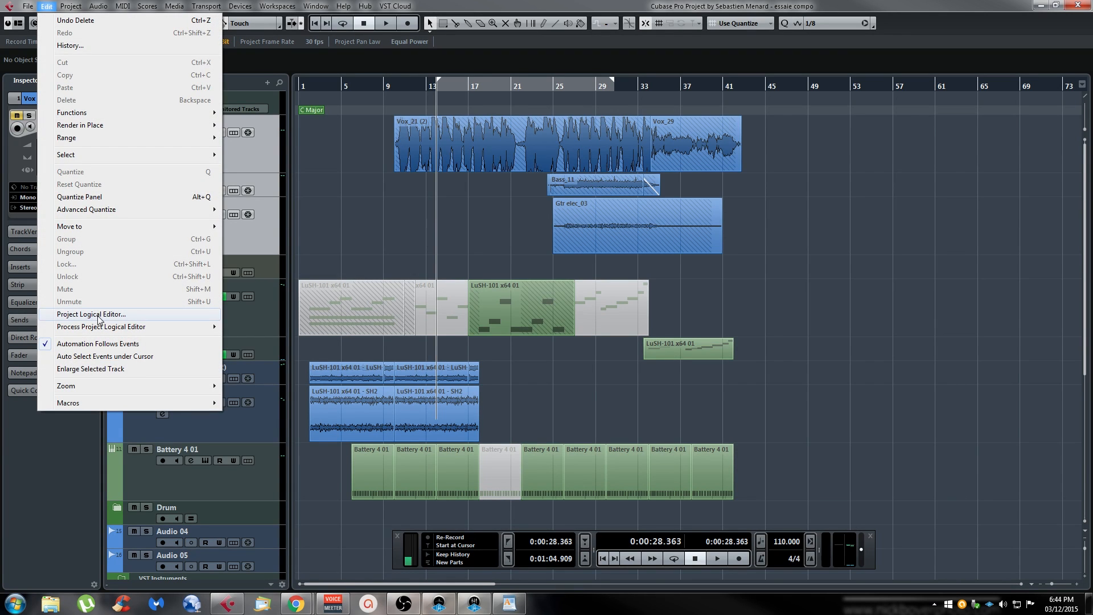
left_click(97, 316)
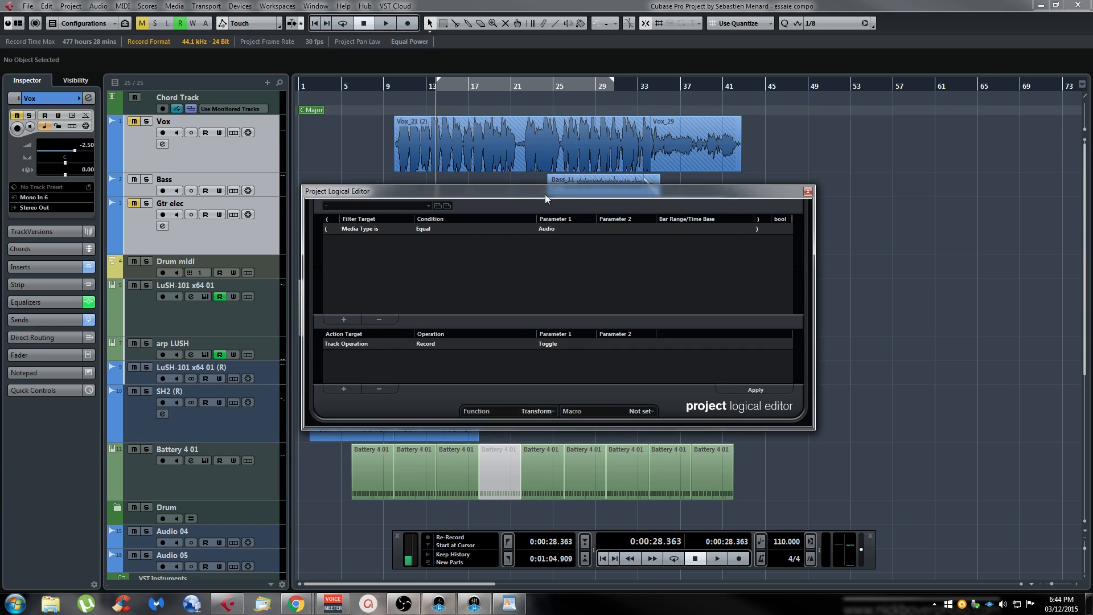
left_click(495, 194)
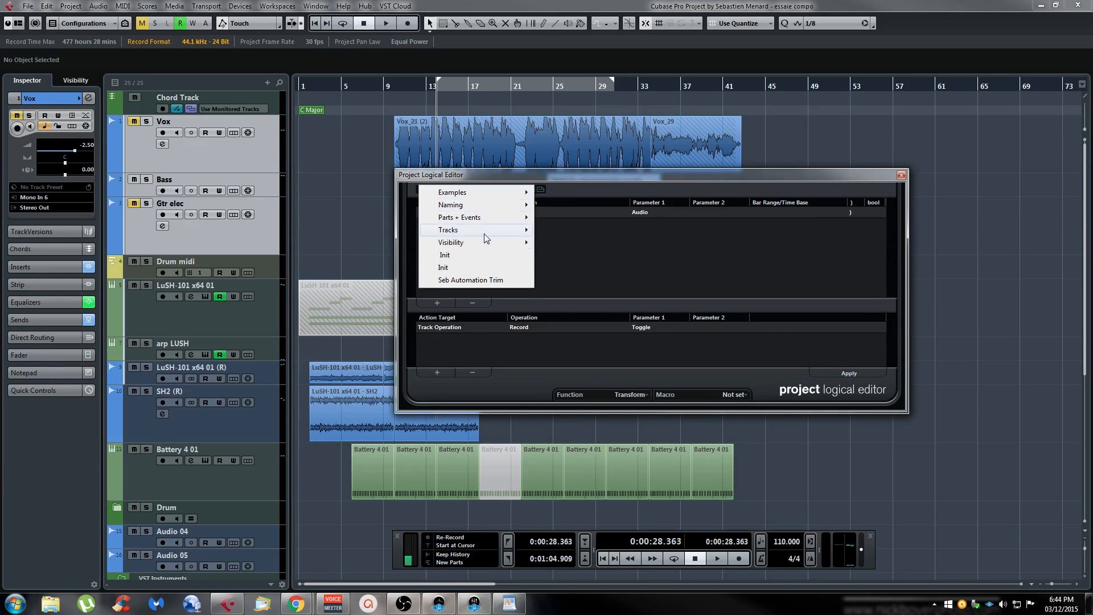
mouse_move(486, 231)
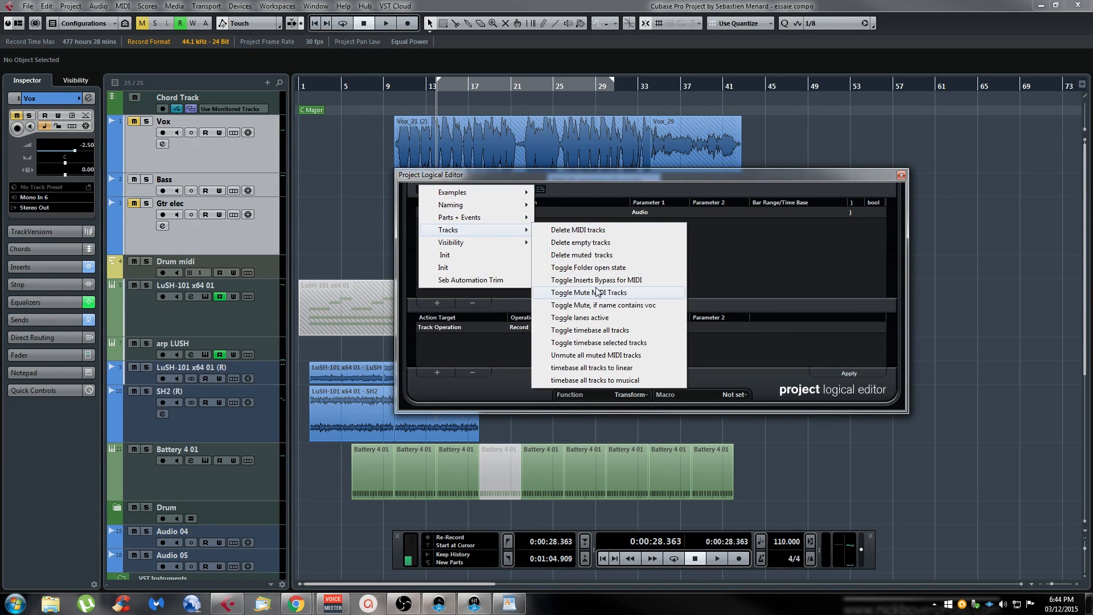
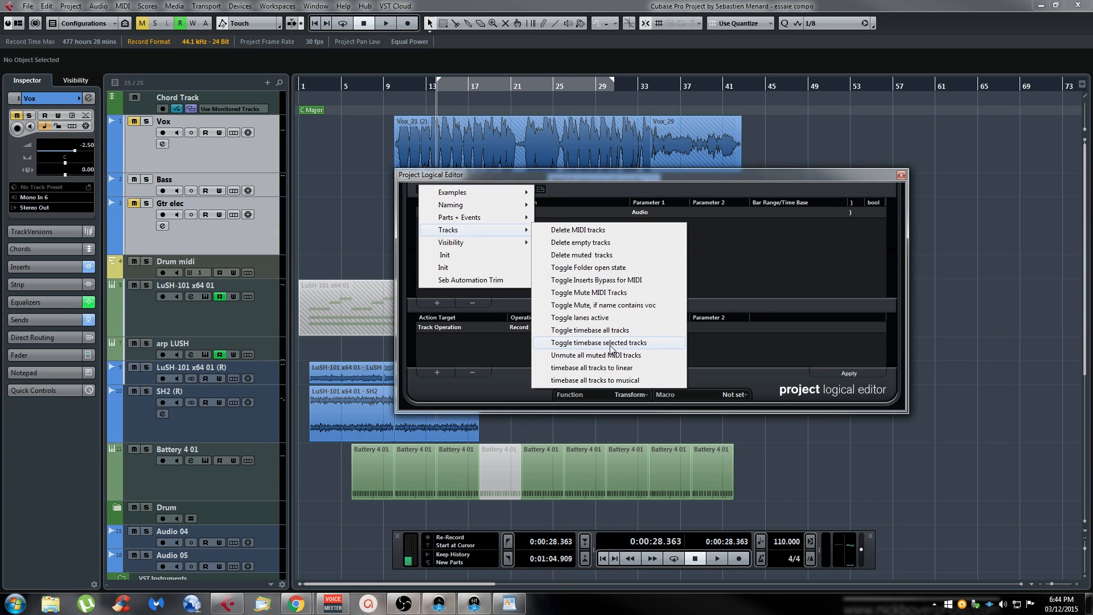
left_click(611, 342)
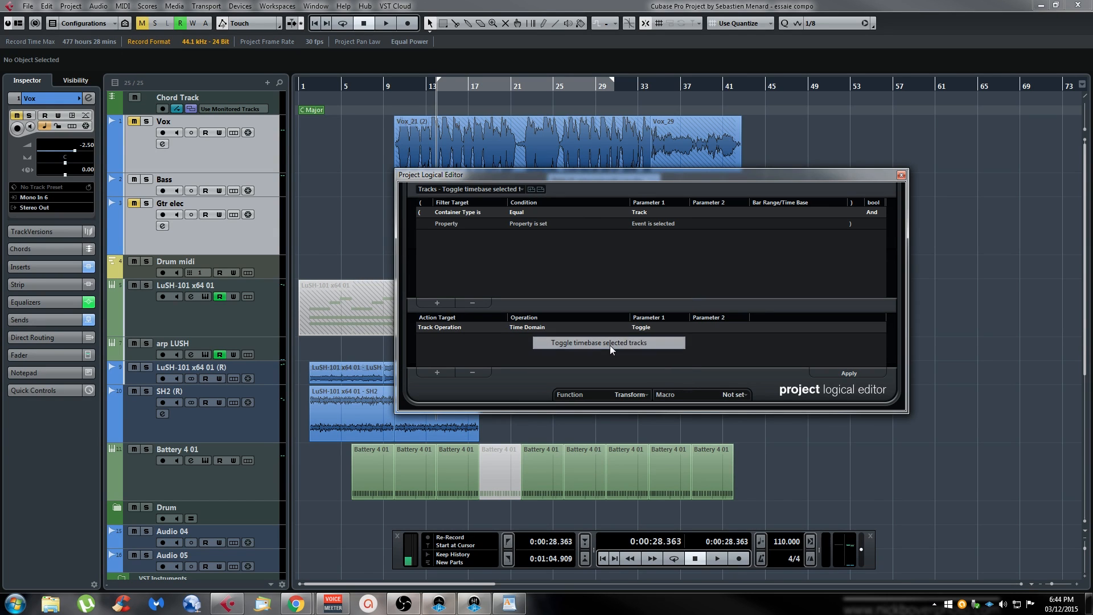
left_click(848, 375)
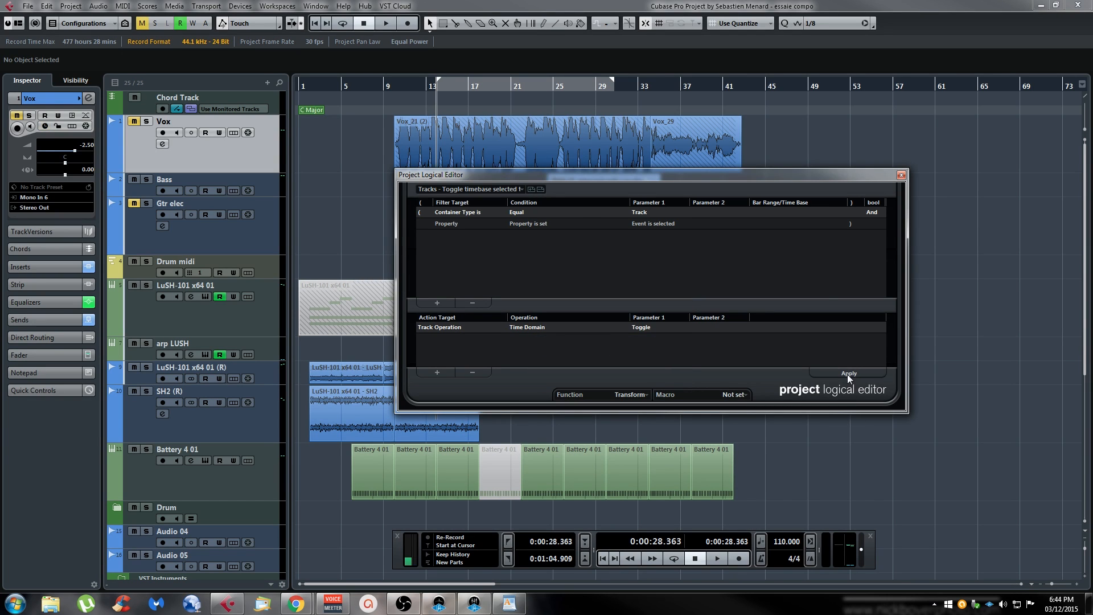
left_click(901, 175)
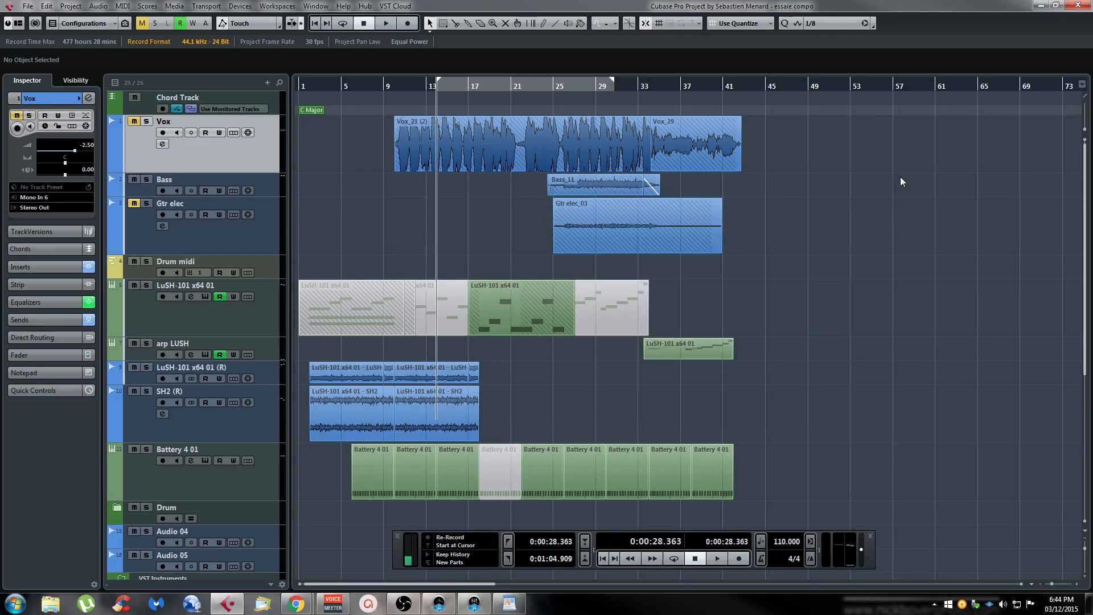
Reselect Vox, Bass and Gtr elec and reapply the Toggle timebase selected tracks preset to switch their timebase back
left_click(254, 227, "shift")
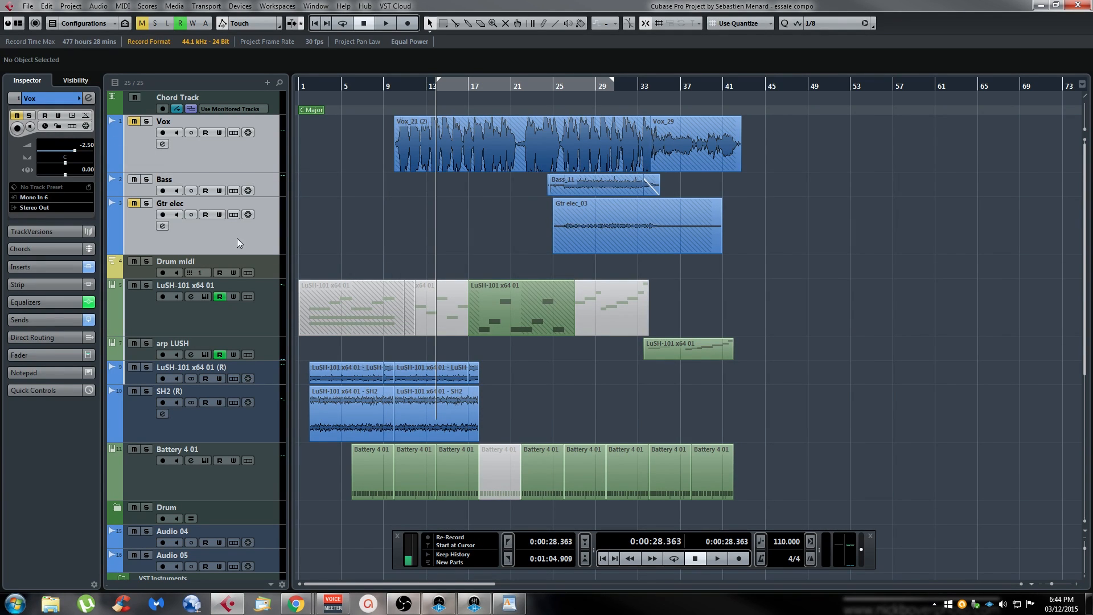
left_click(234, 233)
left_click(193, 152)
left_click(220, 223, "shift")
left_click(46, 6)
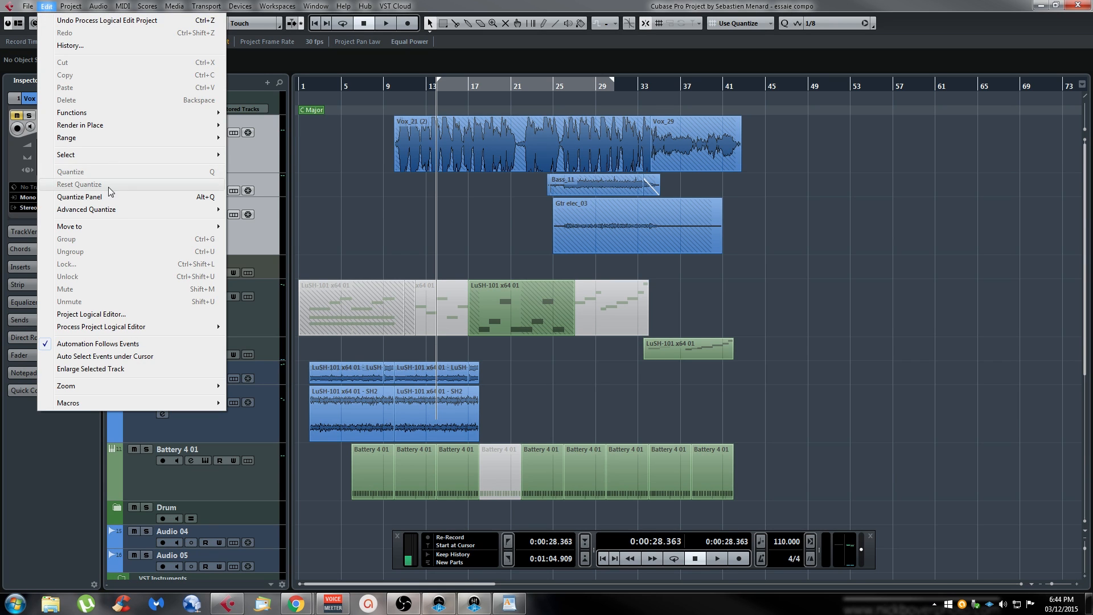
left_click(91, 314)
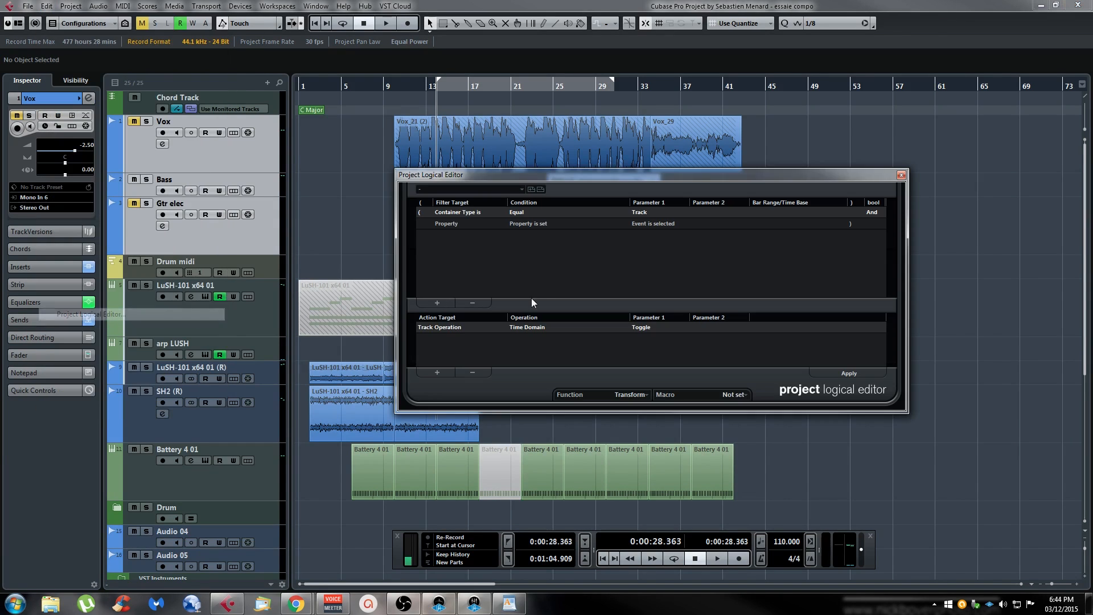
left_click(503, 186)
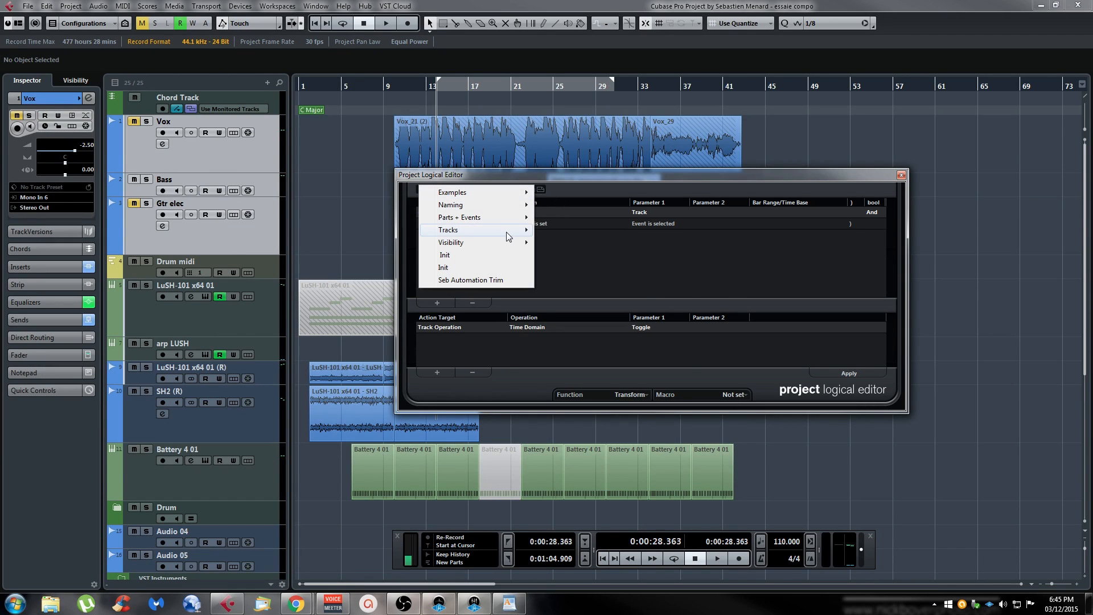
mouse_move(507, 230)
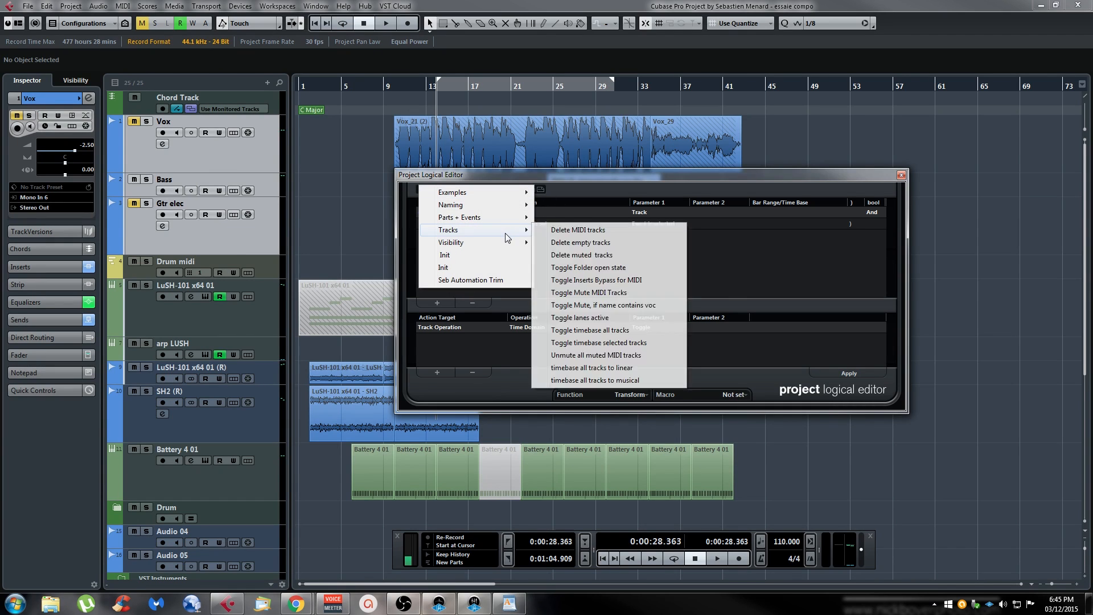
left_click(625, 343)
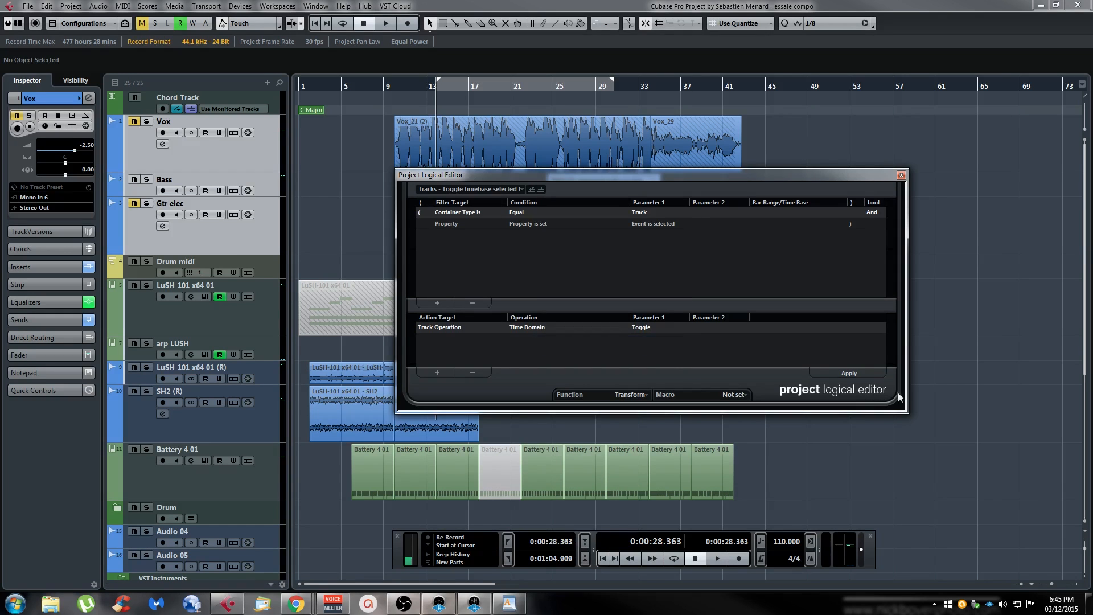
left_click(857, 375)
left_click(901, 174)
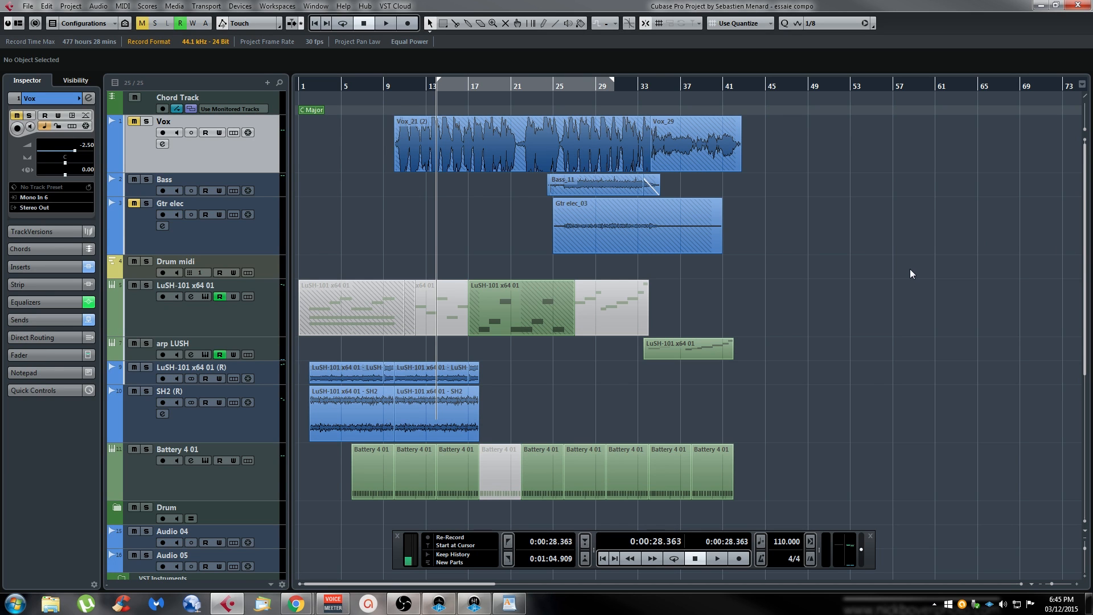
Show the VST Instruments rack and add one Retrologue instrument track routed to Stereo Out
key("F5")
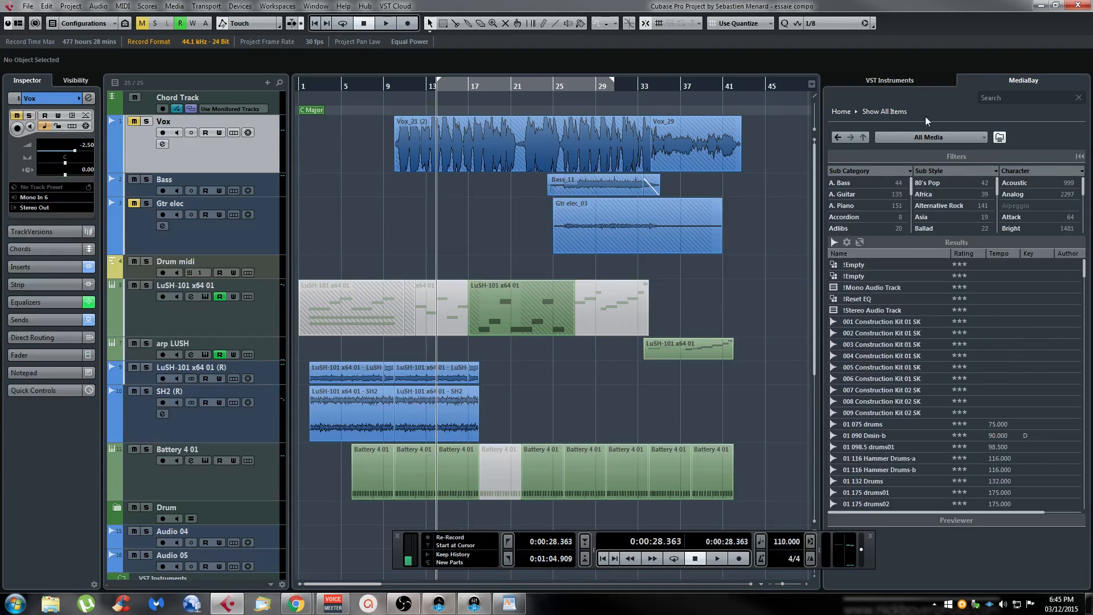
left_click(889, 81)
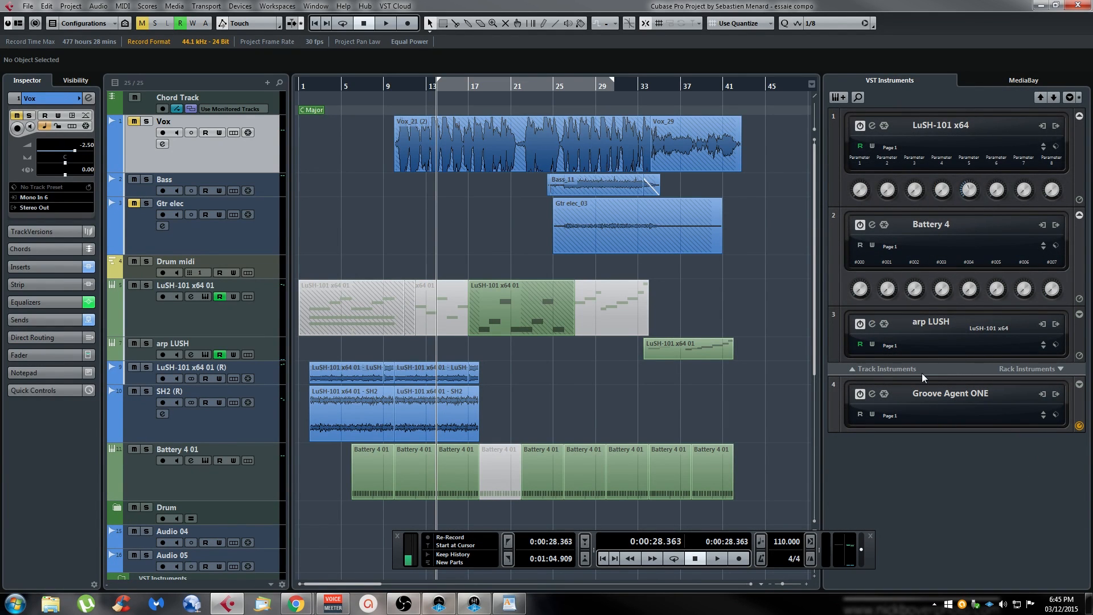
left_click(835, 98)
left_click(492, 319)
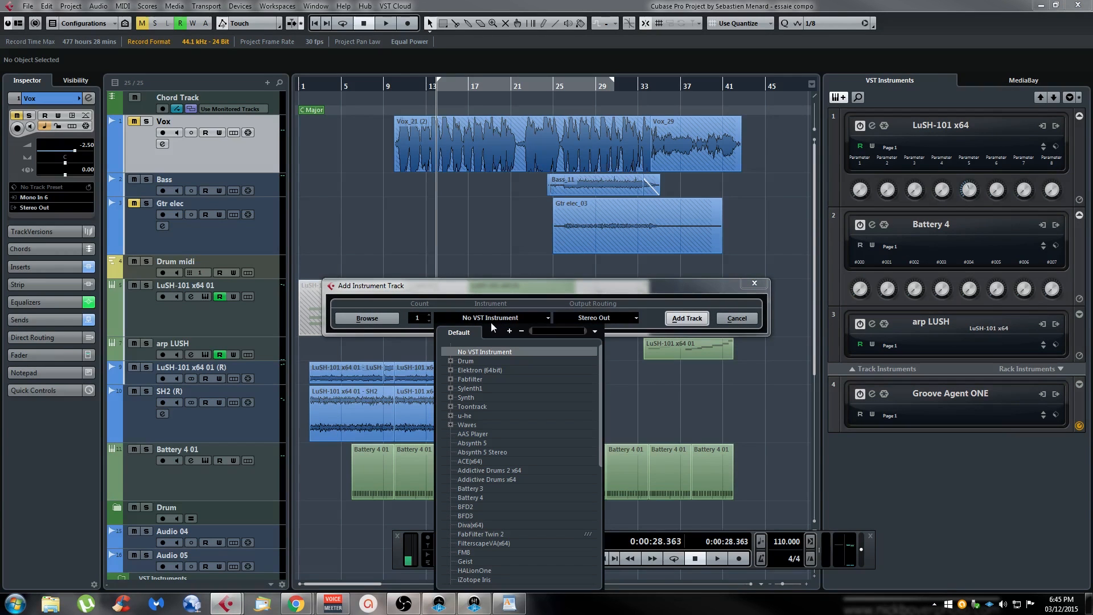
type("retro")
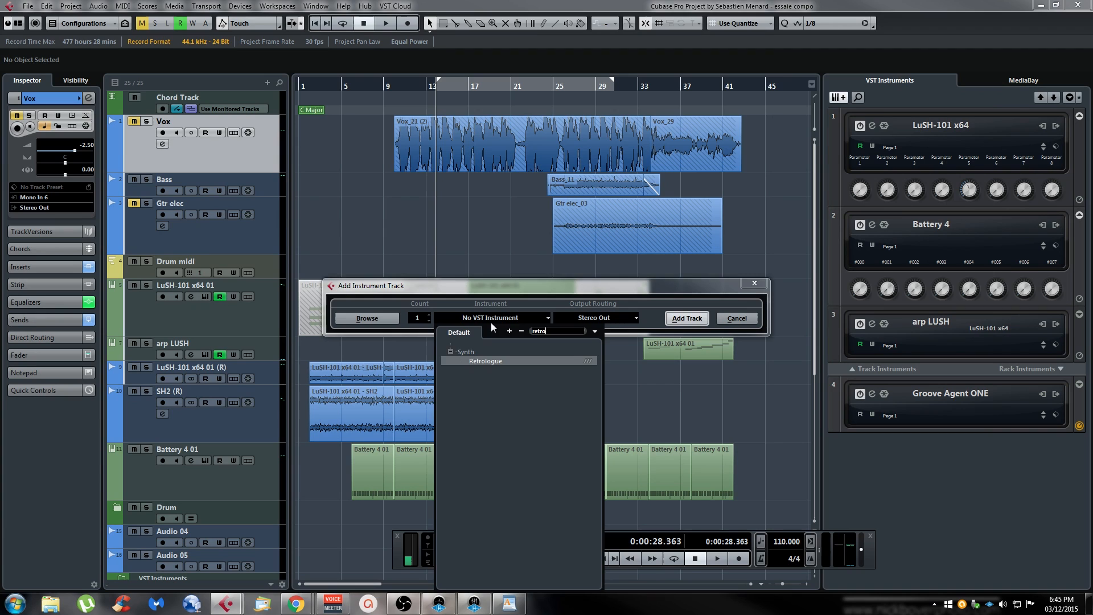
key("Return")
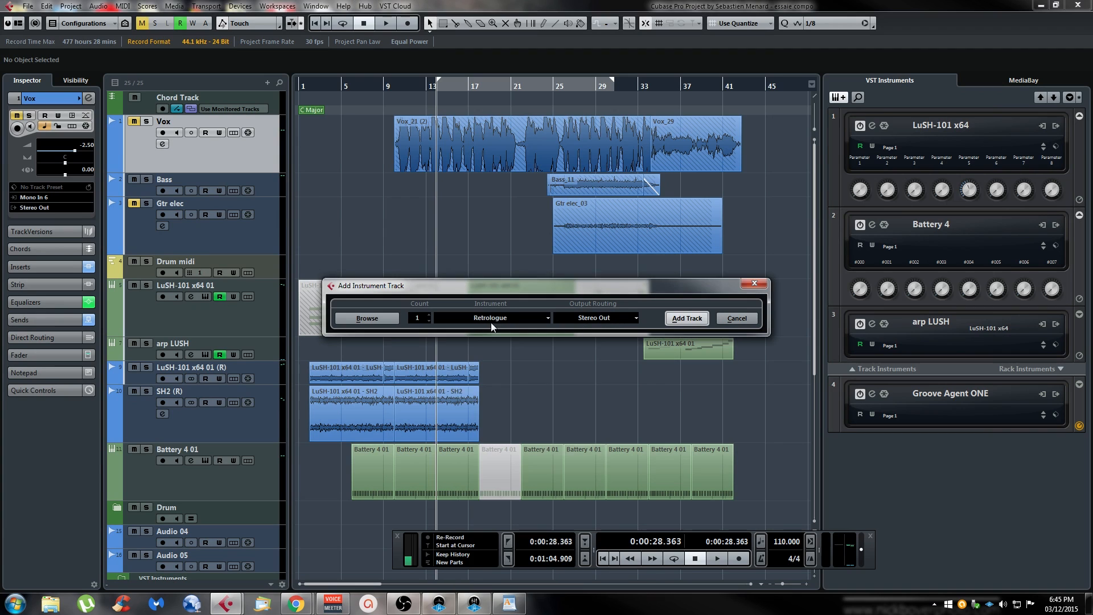
left_click(687, 318)
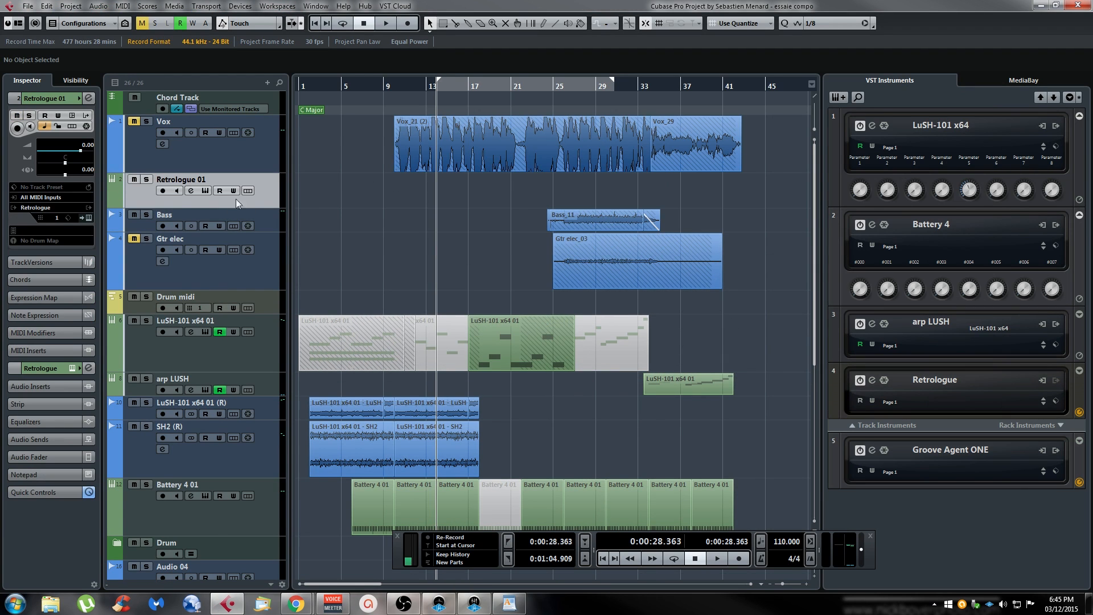
Open the Retrologue 2 editor for the Retrologue 01 track and view its arpeggiator and effects pages
left_click(205, 190)
left_click_drag(466, 126, 528, 100)
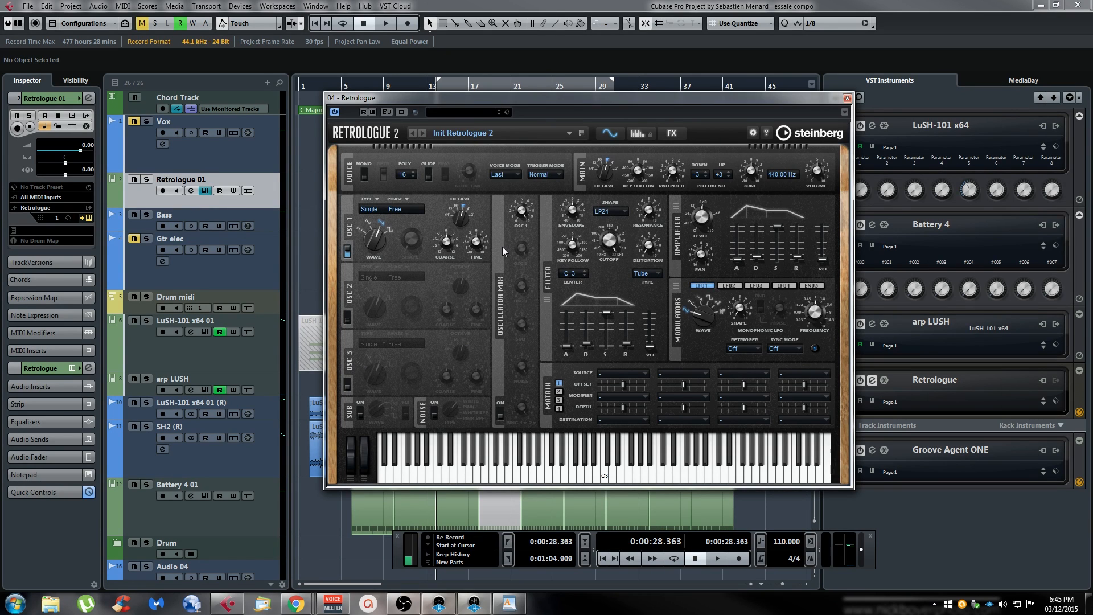
left_click(636, 134)
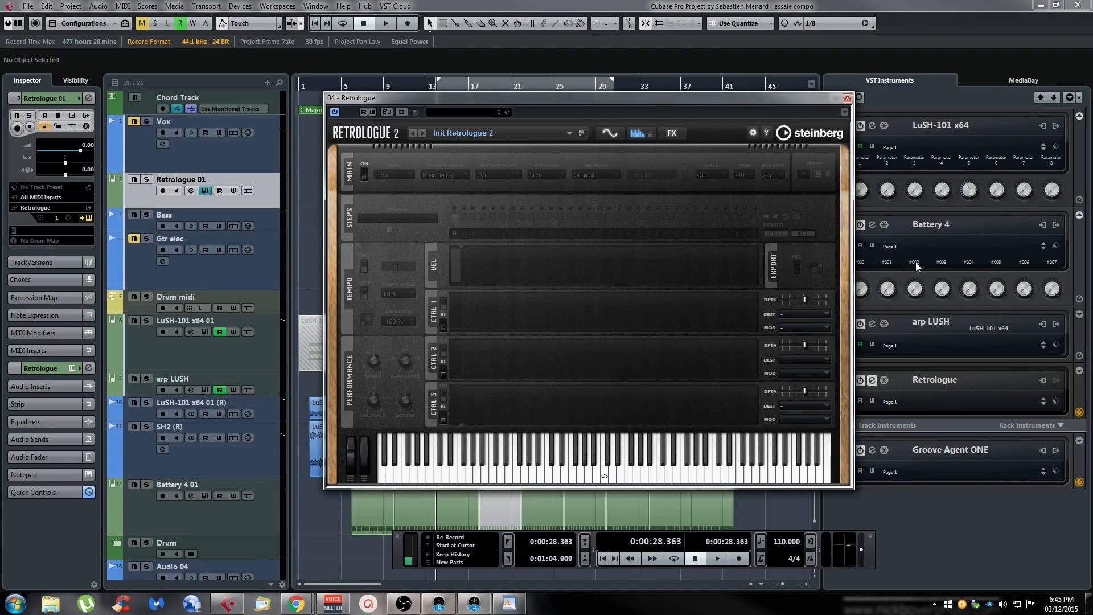
left_click(671, 132)
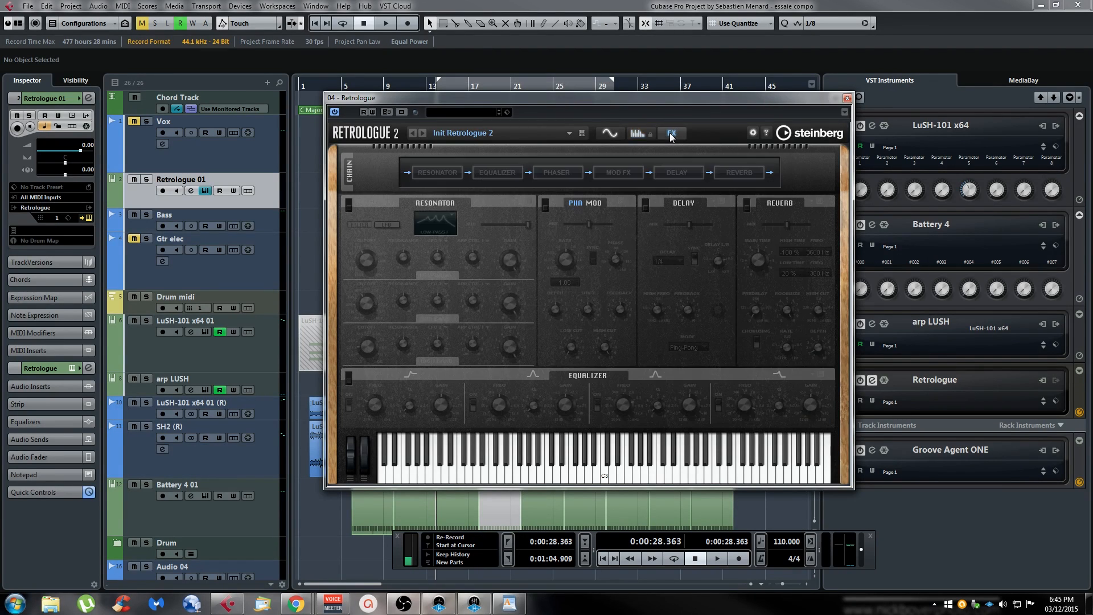
Turn on the Resonator, Equalizer, Phaser, Mod FX, Delay and Reverb in Retrologue's effects chain
left_click(438, 173)
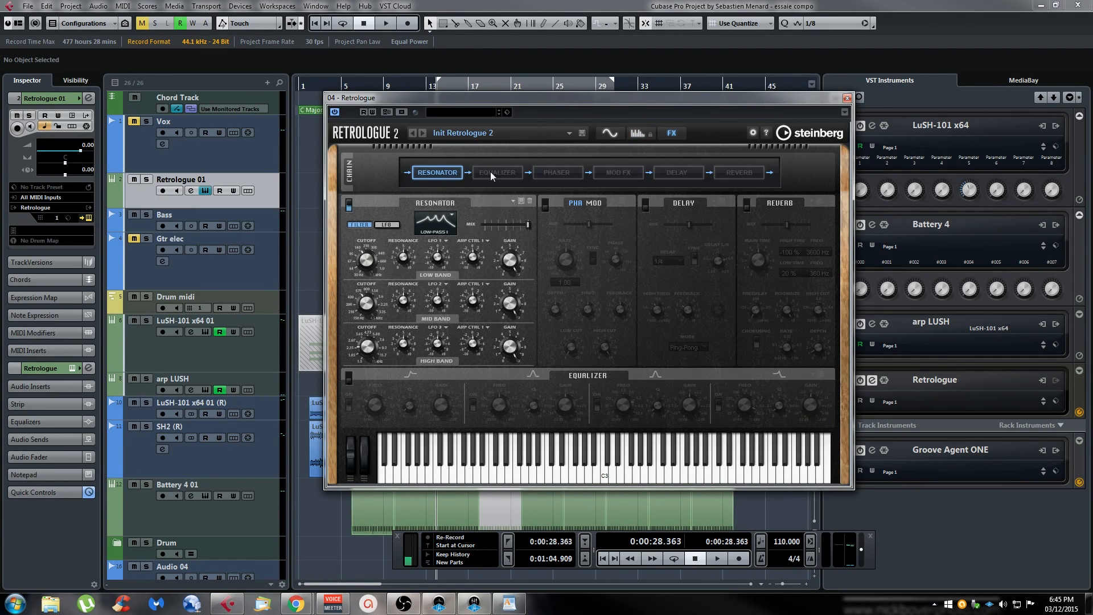
left_click(497, 173)
left_click(556, 172)
left_click(618, 172)
left_click(693, 173)
left_click(746, 176)
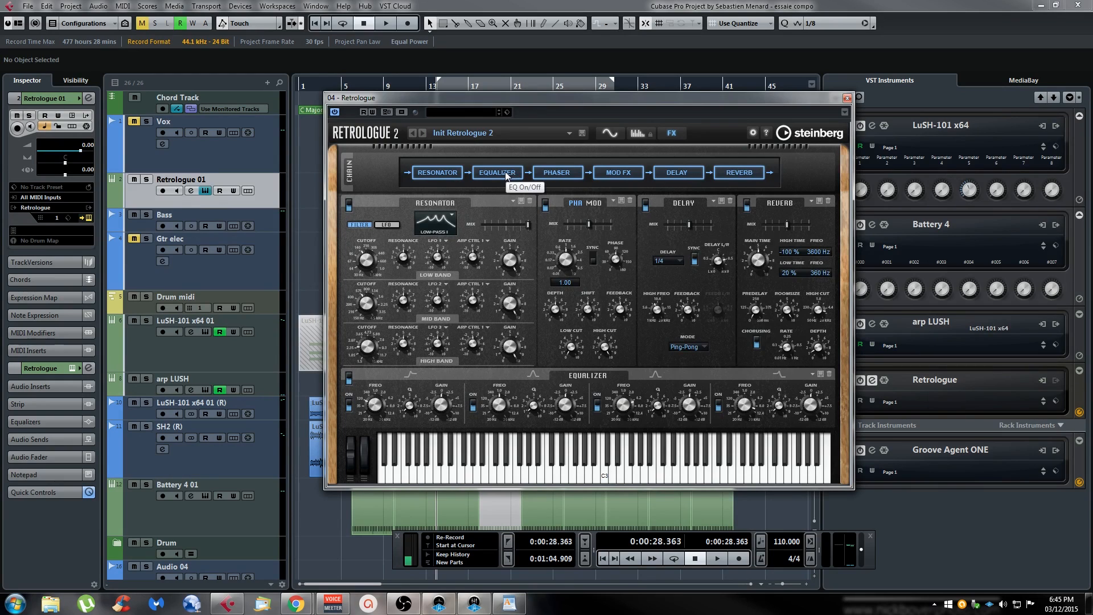
Switch the Mod FX off and on again in the effects chain and display its modulation settings instead of the phaser's
left_click(626, 174)
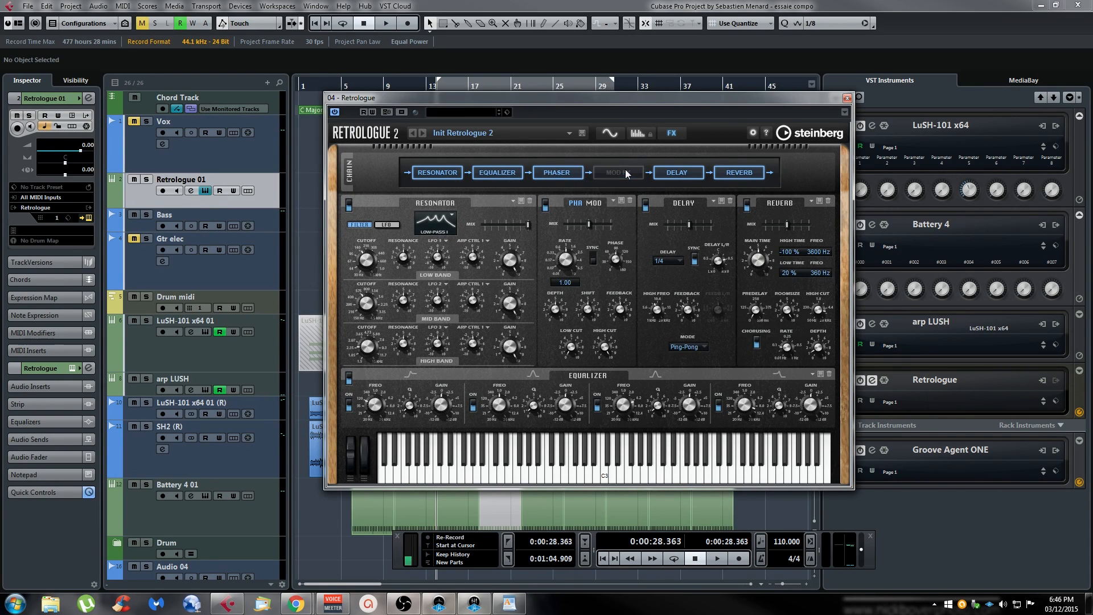
left_click(594, 203)
left_click(622, 173)
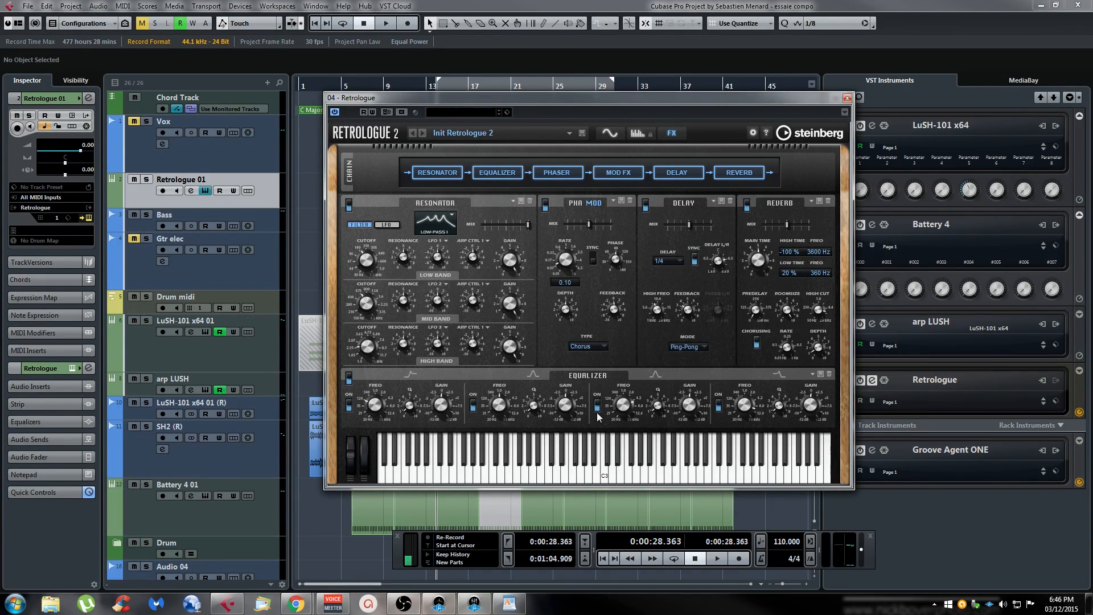
Audition notes on Retrologue 2's keyboard and look through its preset browser without loading a preset
left_click(557, 476)
left_click_drag(557, 475, 528, 469)
left_click(478, 113)
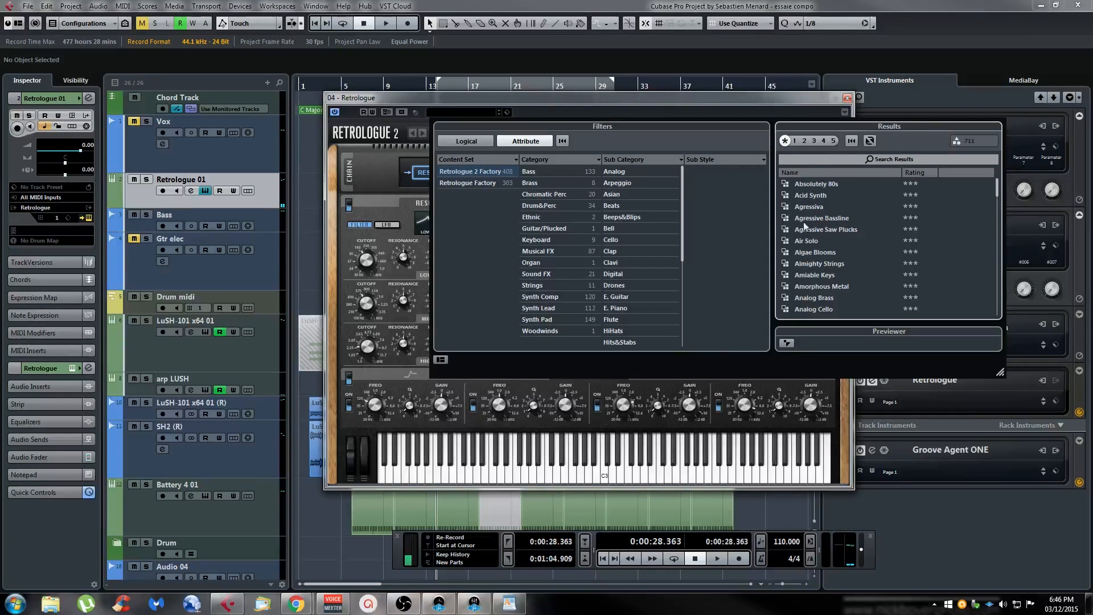
left_click(764, 104)
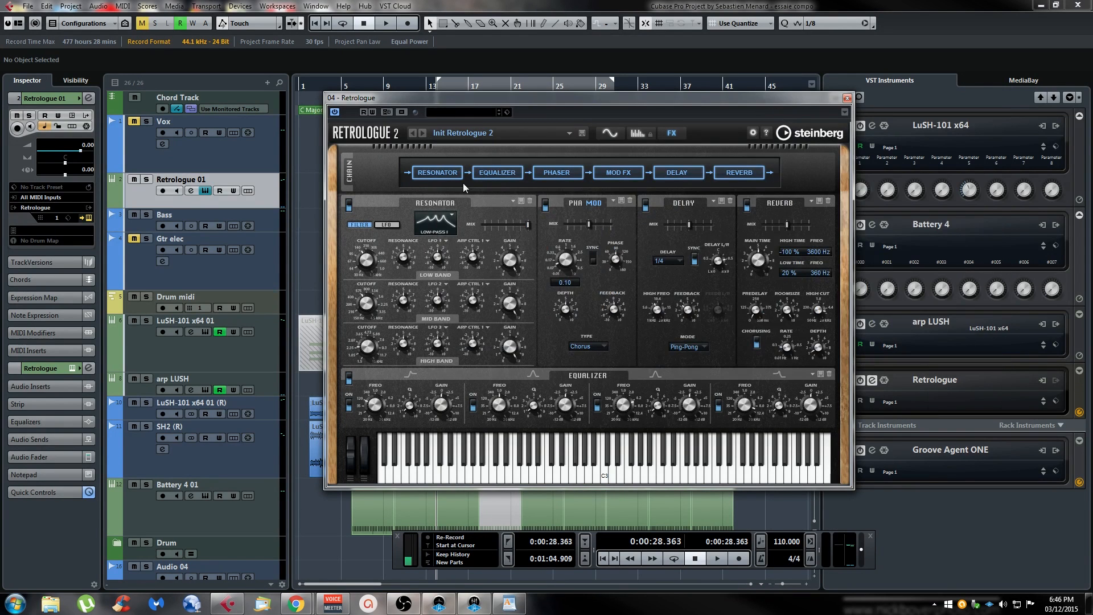
Move the Equalizer ahead of the Resonator in Retrologue's effects chain and switch off all six effects
left_click_drag(502, 176, 433, 178)
left_click(498, 172)
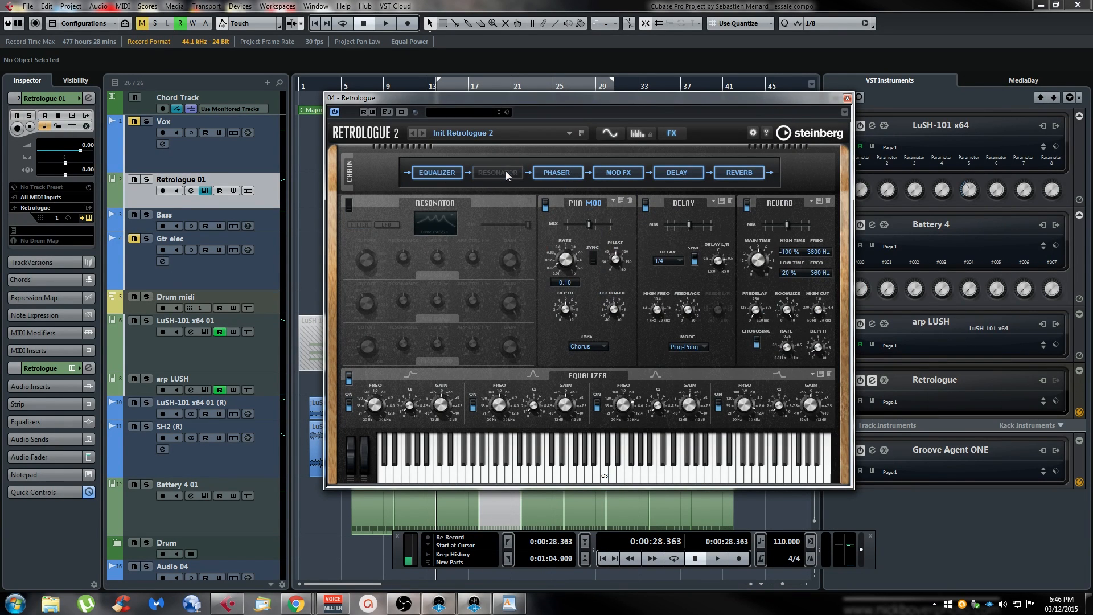
left_click(450, 176)
left_click(558, 176)
left_click(637, 176)
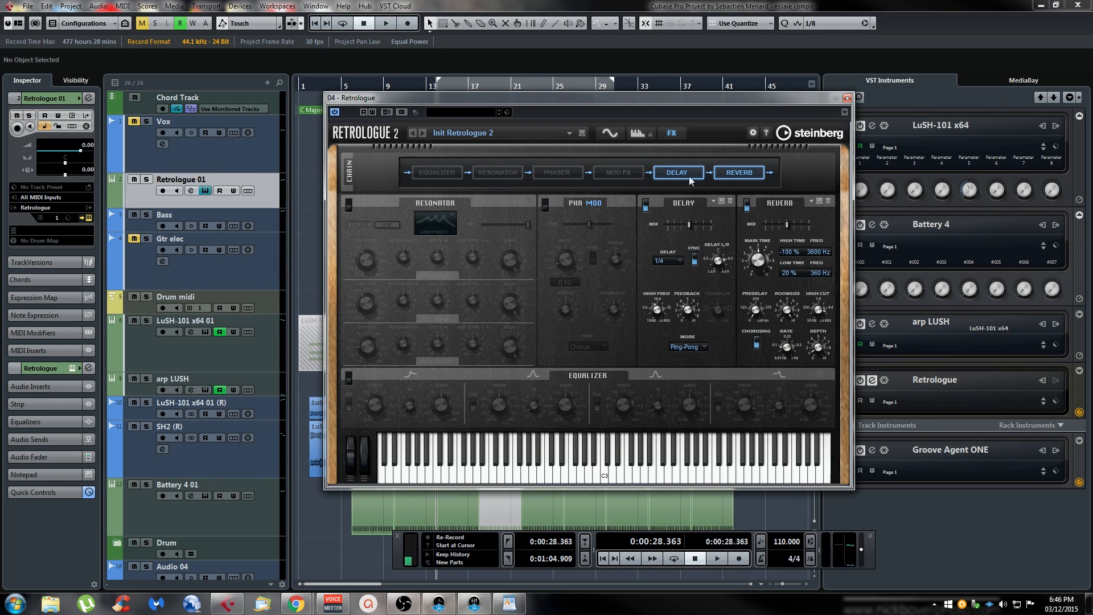
left_click(690, 177)
left_click(756, 174)
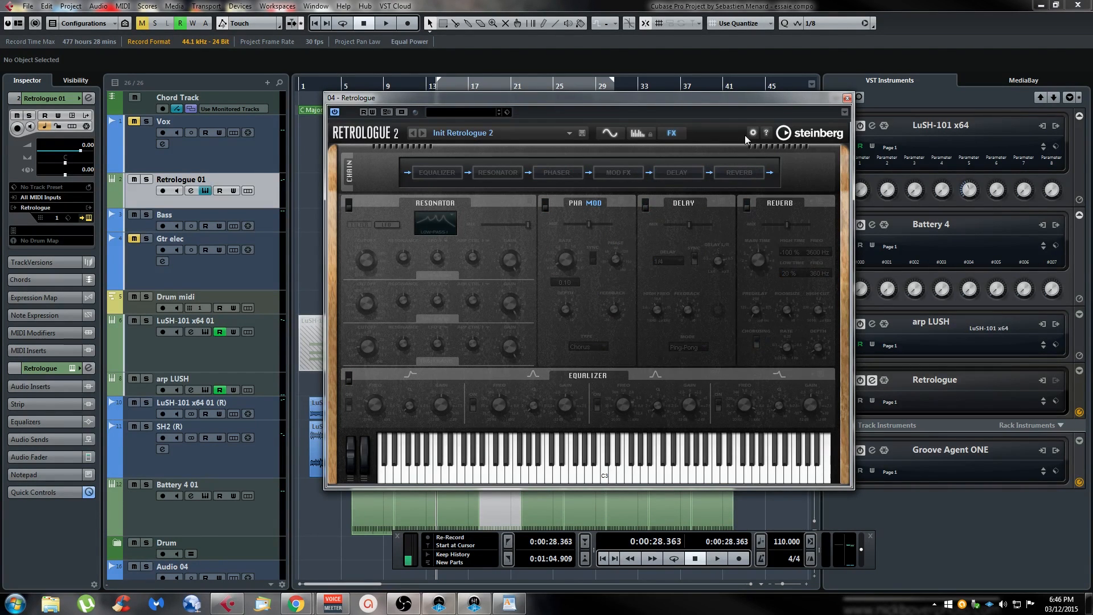
left_click(610, 132)
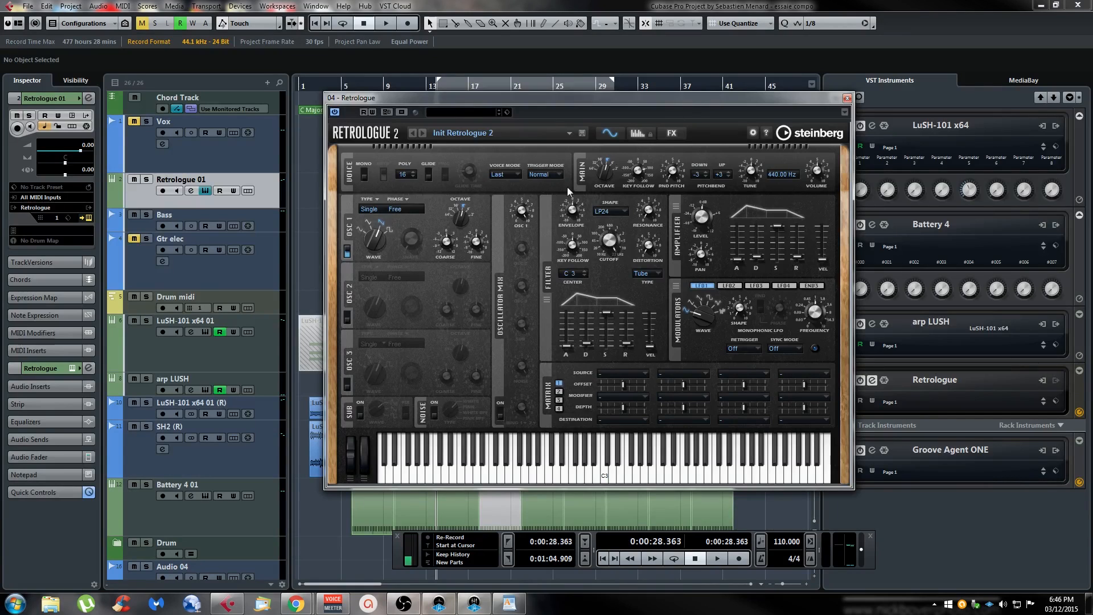
left_click(846, 99)
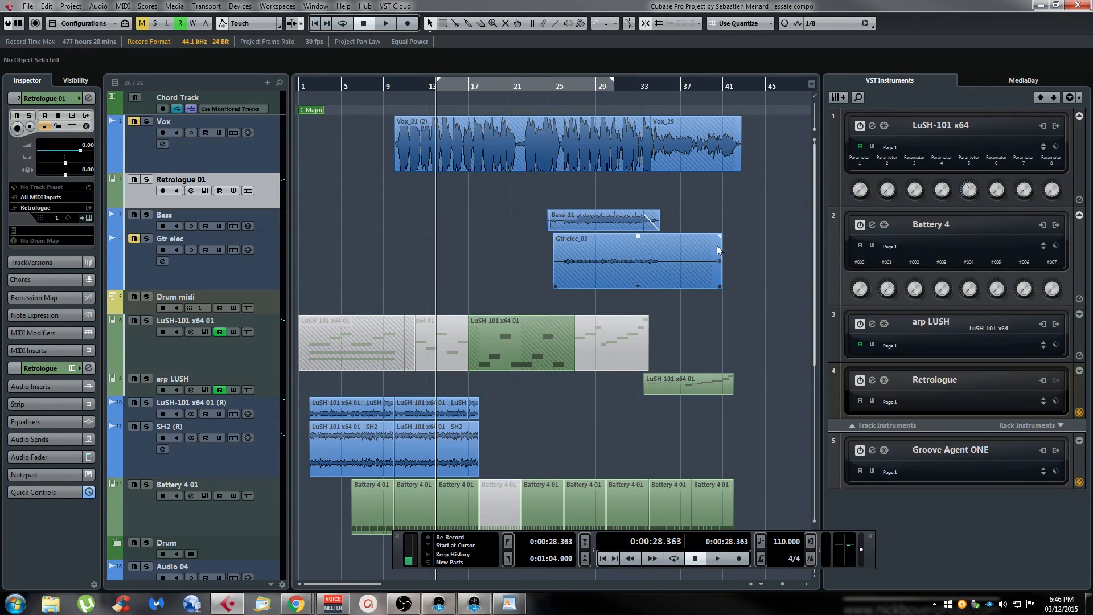
Set the MixConsole inserts to show Plug-in Names & Insert Controls and expand the Inserts rack again
key("F3")
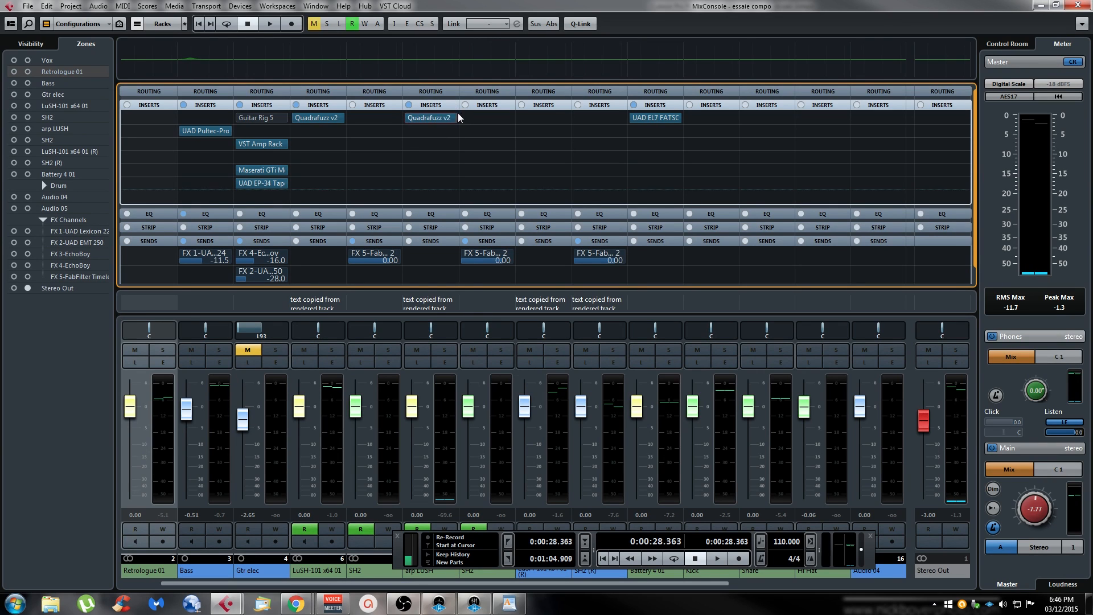
mouse_move(452, 119)
right_click(439, 116)
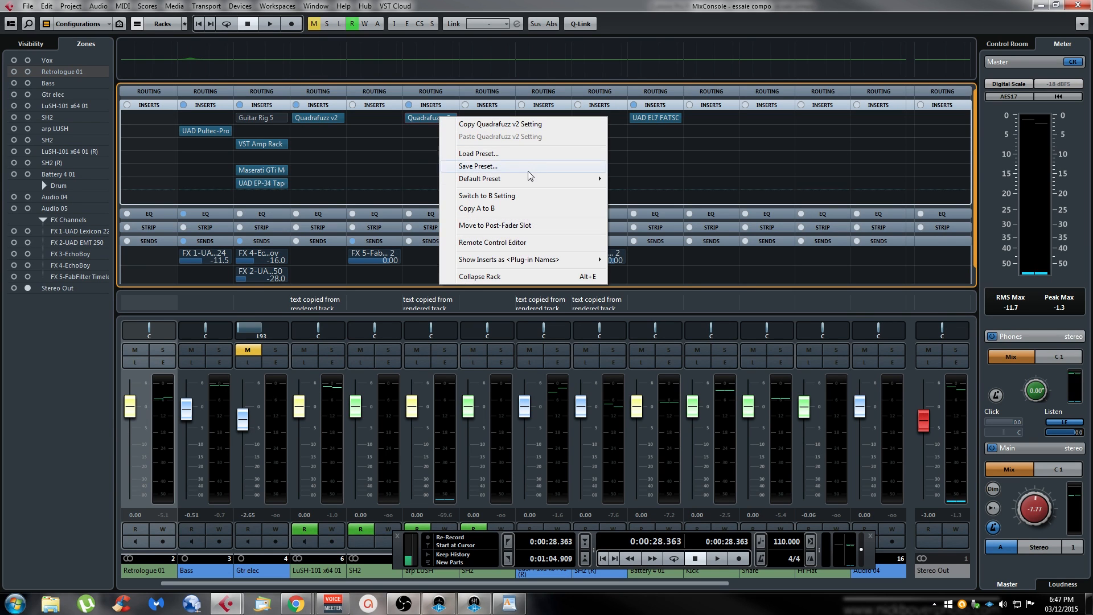
mouse_move(535, 264)
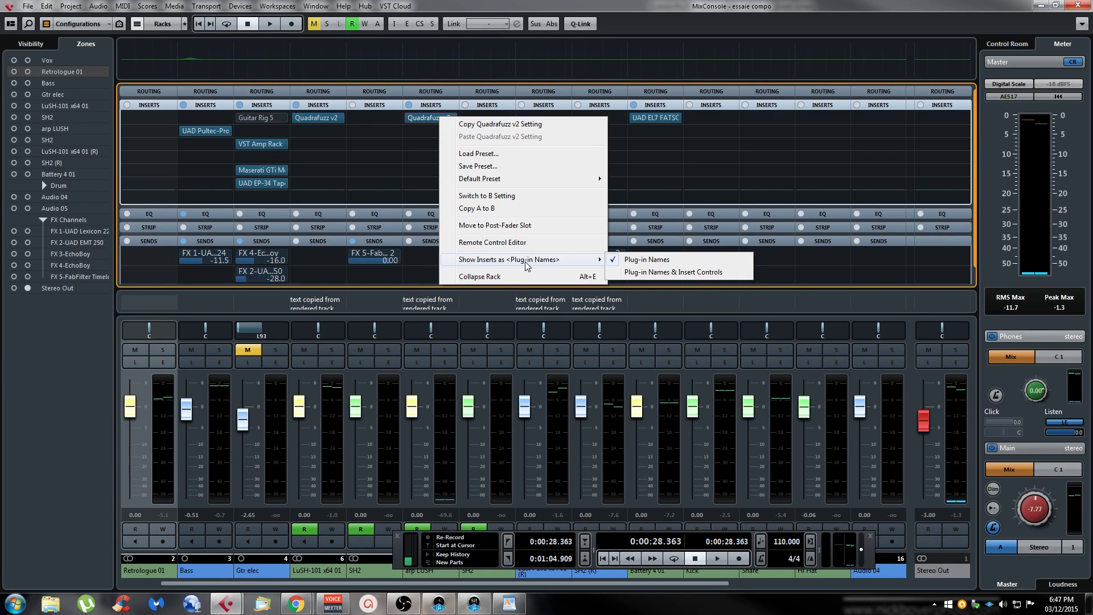
left_click(653, 273)
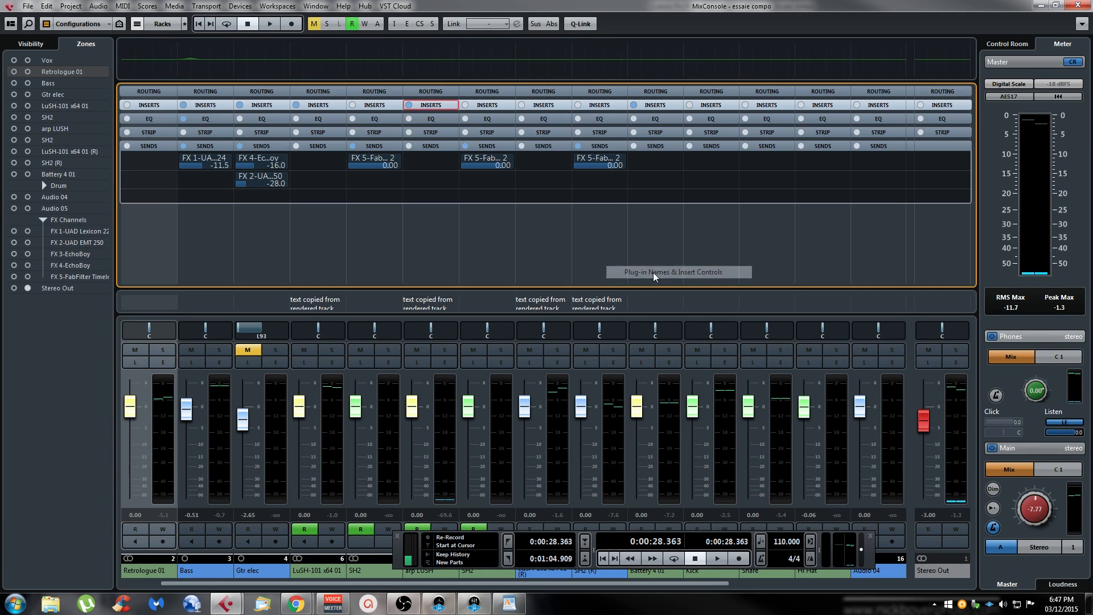
left_click(429, 105)
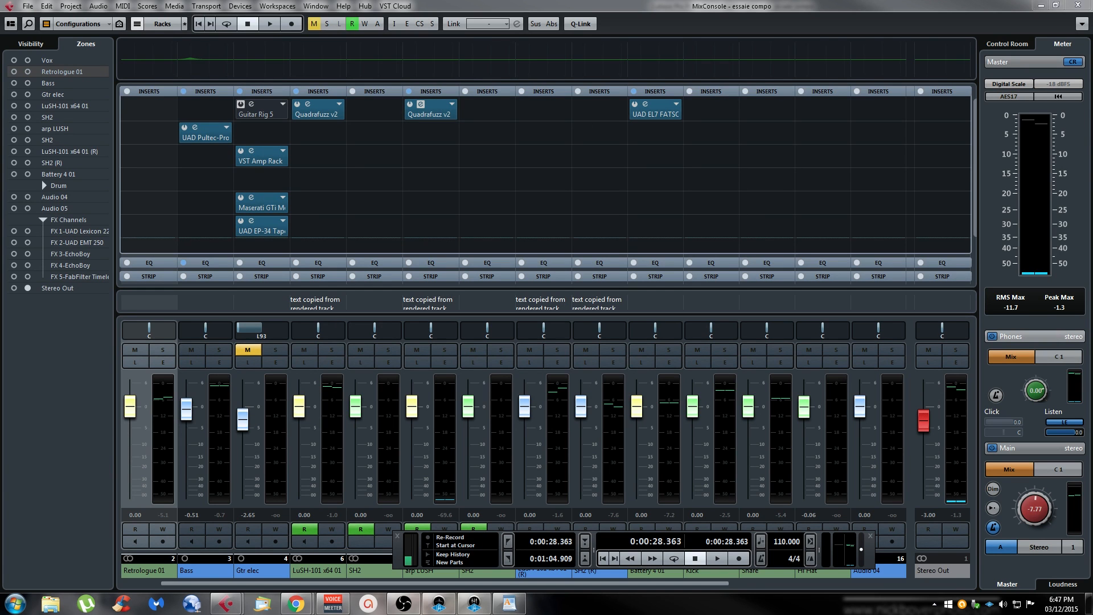
View the Quadrafuzz v2 editor on the arp LUSH channel and close it
left_click_drag(1092, 150, 789, 125)
left_click(835, 129)
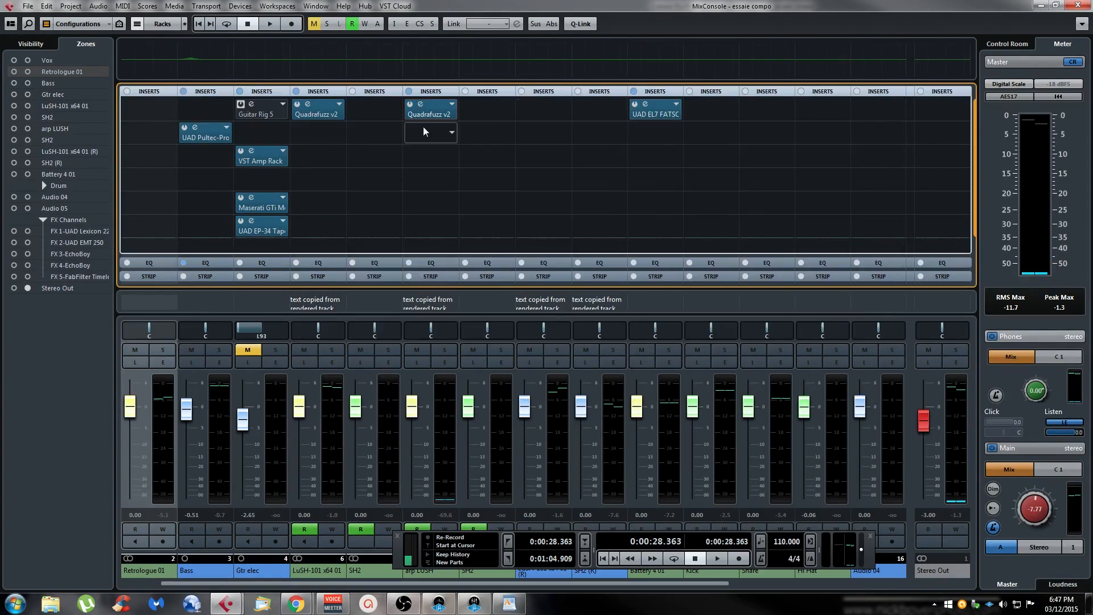
left_click(433, 108)
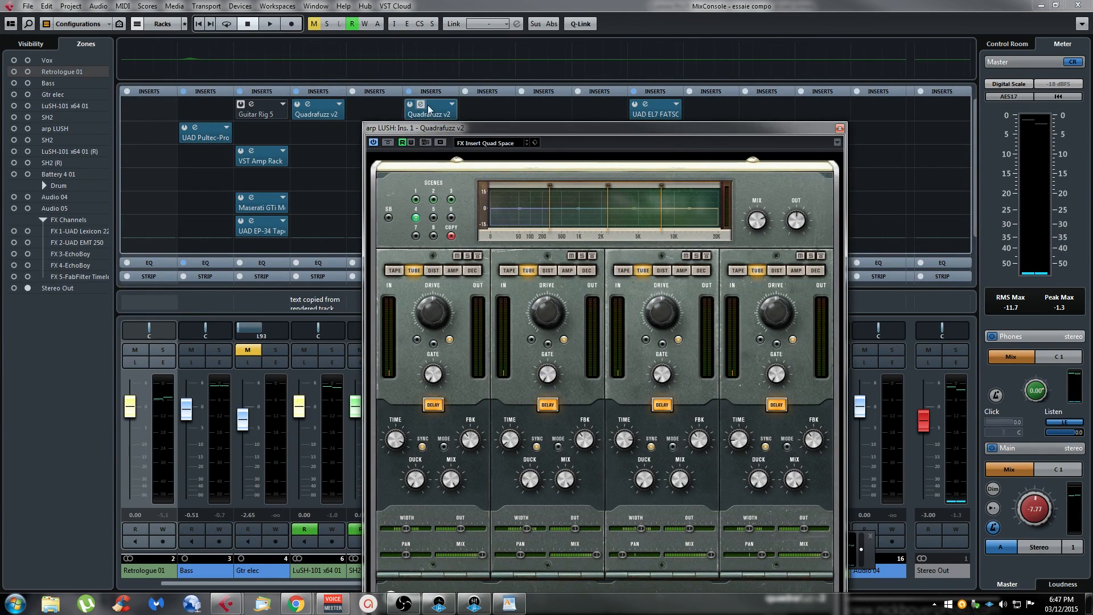
left_click(840, 129)
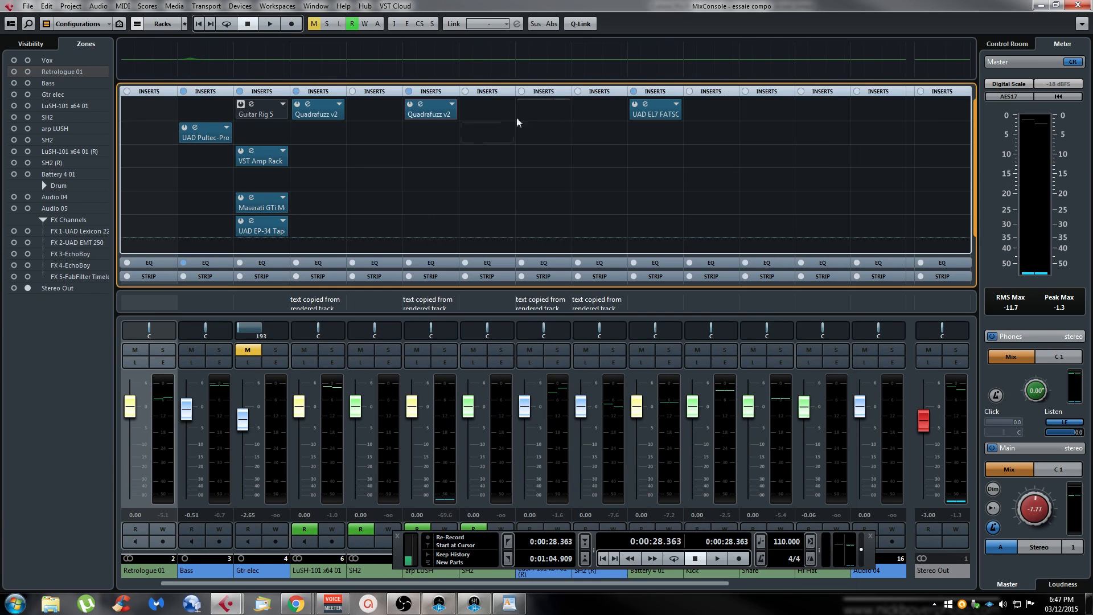
Open the UAD EL7 FATSO editor on the Battery 4 01 channel, reposition its window and close it
double_click(662, 114)
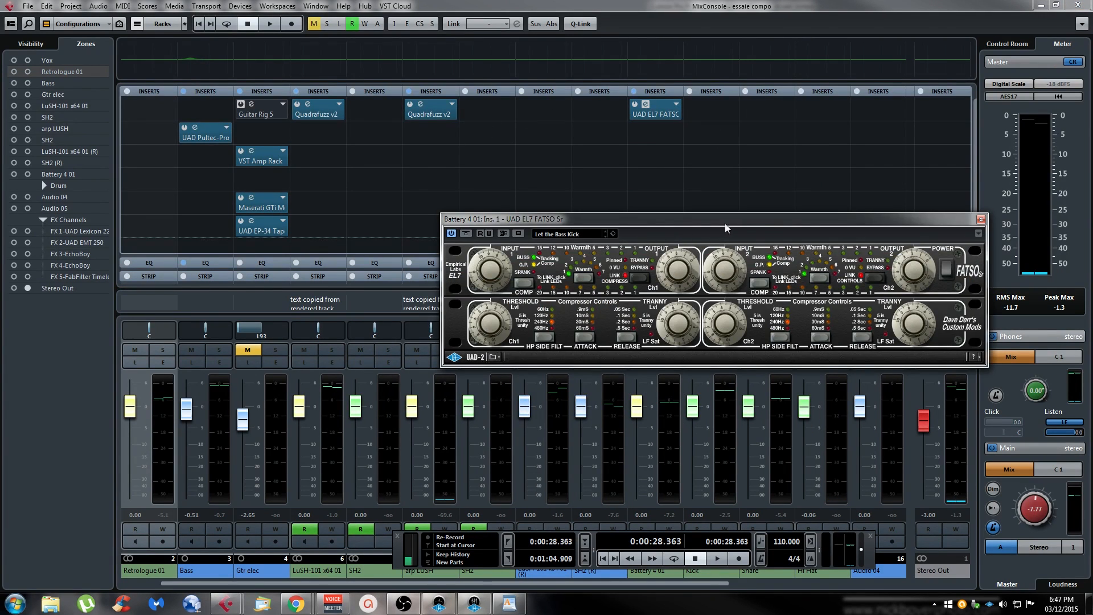
left_click_drag(725, 227, 469, 224)
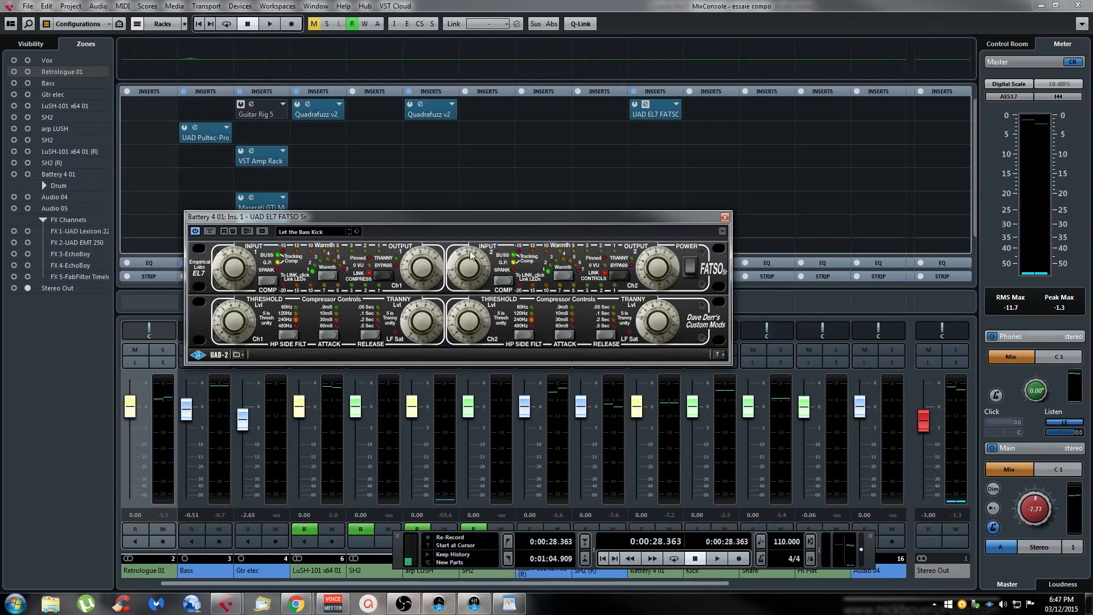
left_click(725, 217)
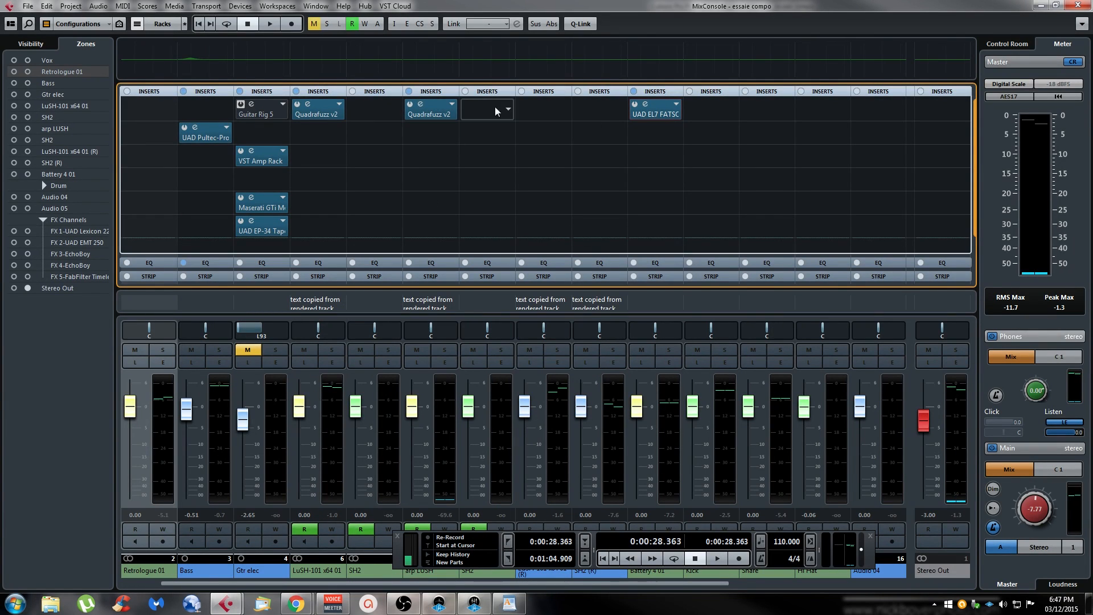
Demonstrate opening and closing the arp LUSH channel's Quadrafuzz v2 editor repeatedly from its insert slot
double_click(441, 110)
double_click(441, 109)
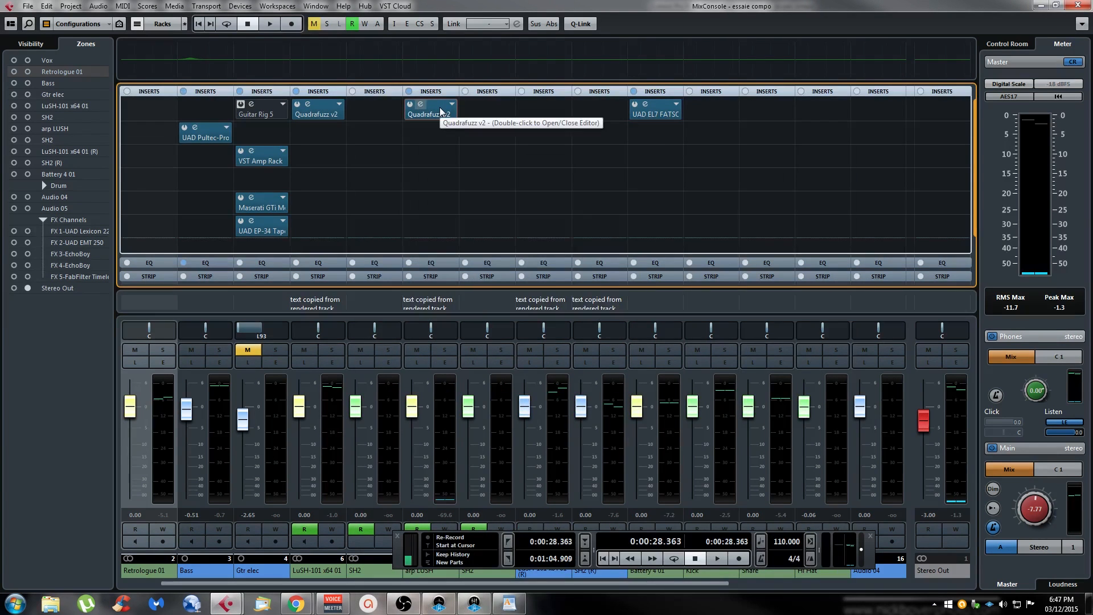
double_click(441, 109)
double_click(440, 110)
double_click(441, 109)
double_click(440, 109)
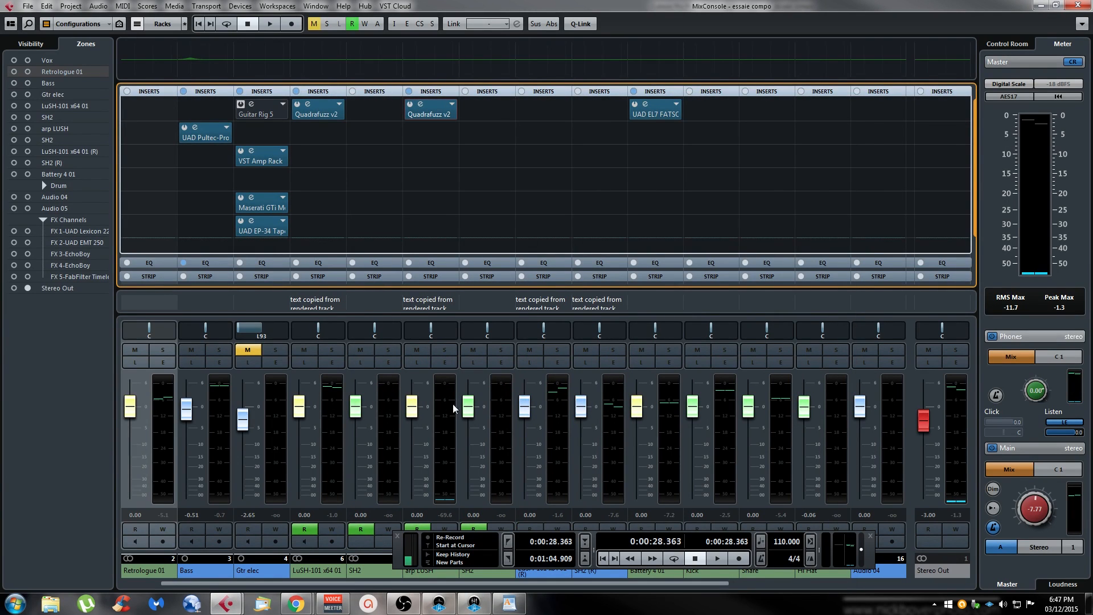
double_click(440, 107)
double_click(439, 107)
double_click(440, 107)
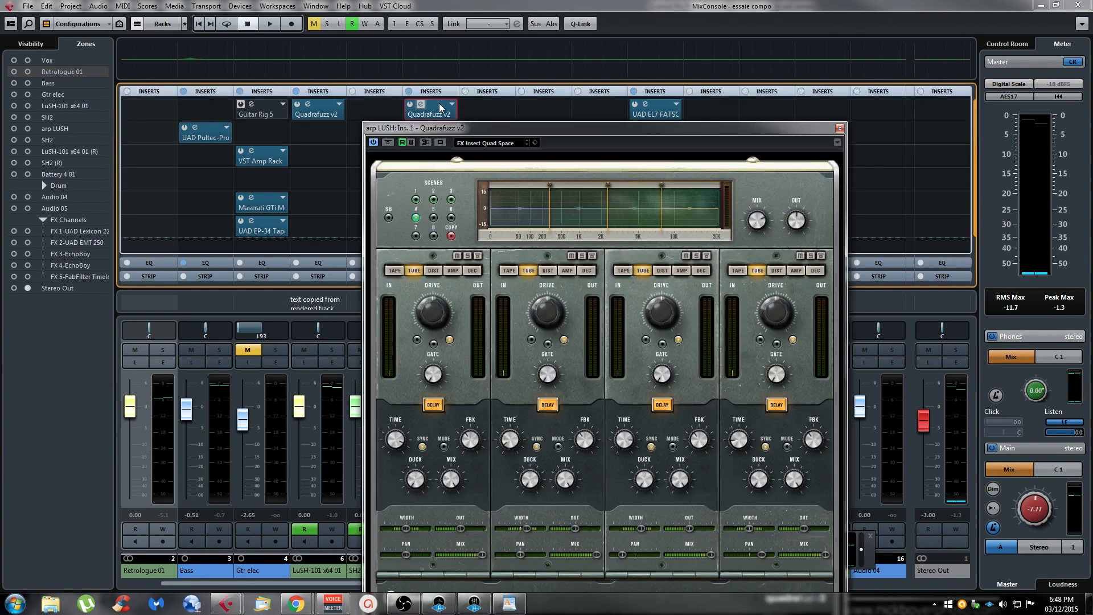
double_click(440, 107)
left_click(439, 107)
left_click(439, 107)
left_click(439, 107)
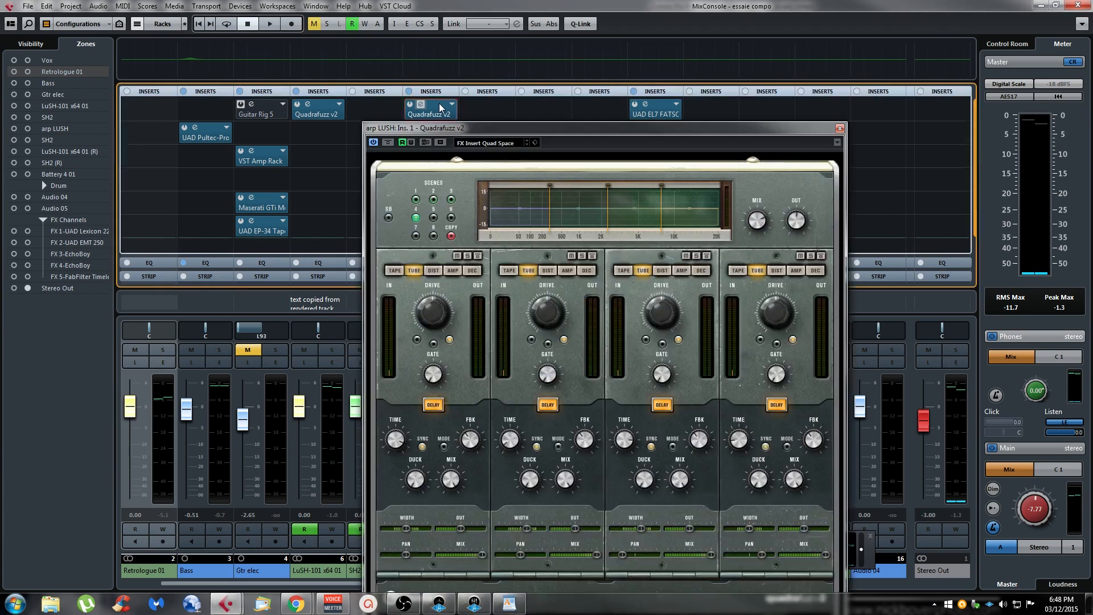
left_click(440, 107)
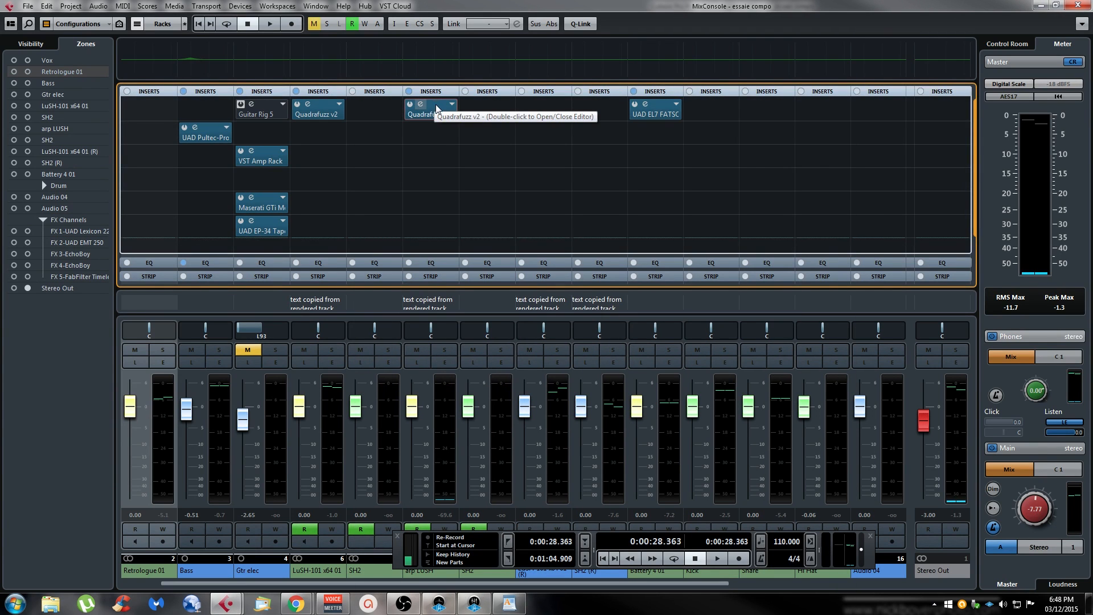
mouse_move(437, 108)
left_mouse_down()
mouse_move(439, 188)
mouse_move(431, 111)
left_mouse_up()
left_click(432, 108)
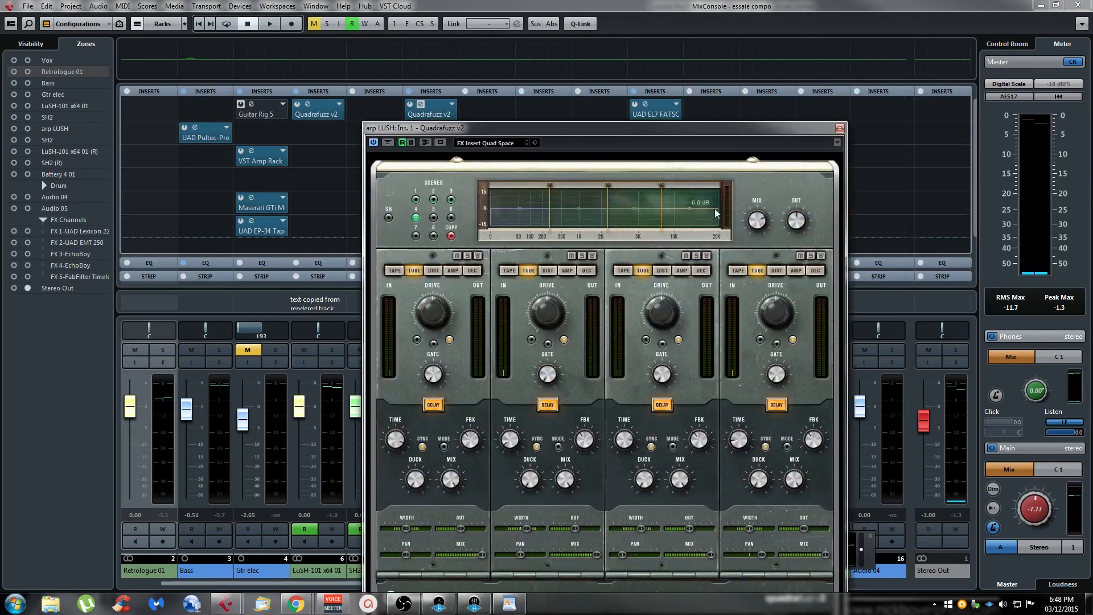
left_click(840, 129)
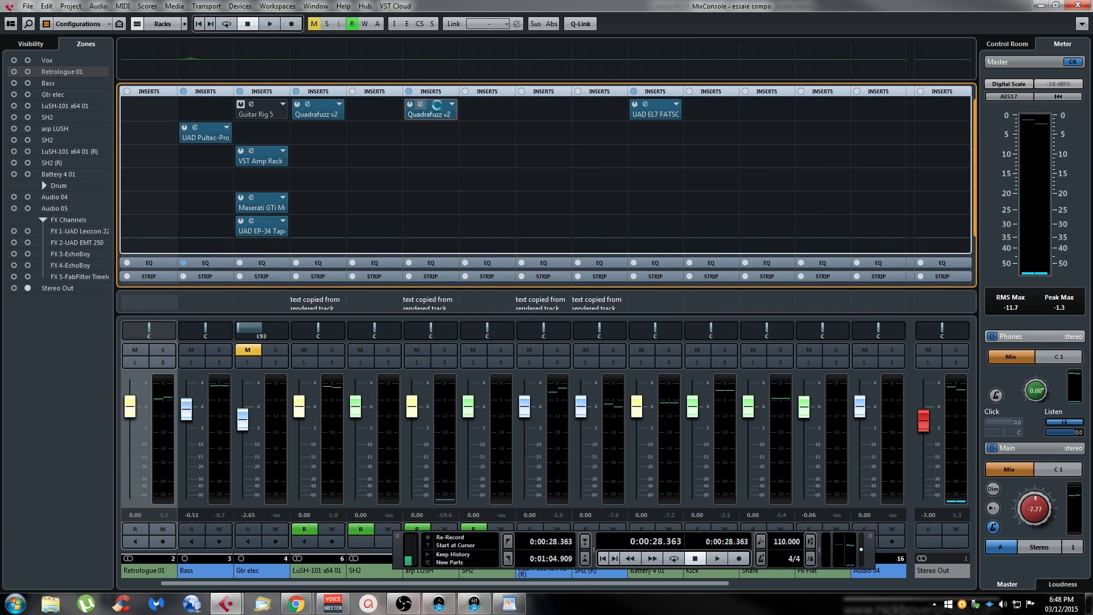
left_click(438, 108)
left_click(437, 108)
double_click(437, 108)
double_click(438, 108)
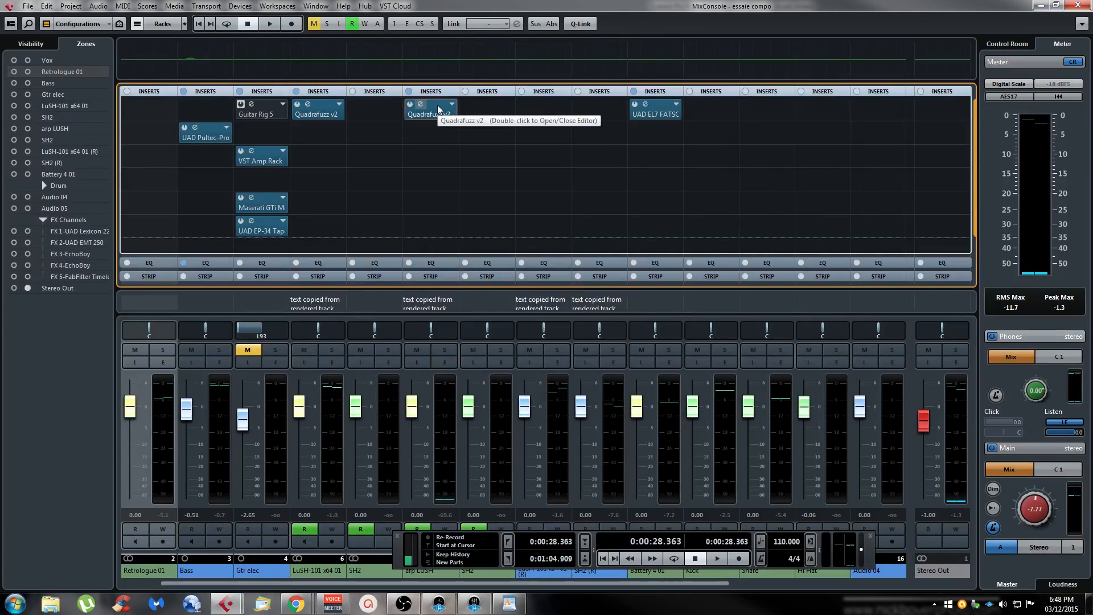
double_click(438, 108)
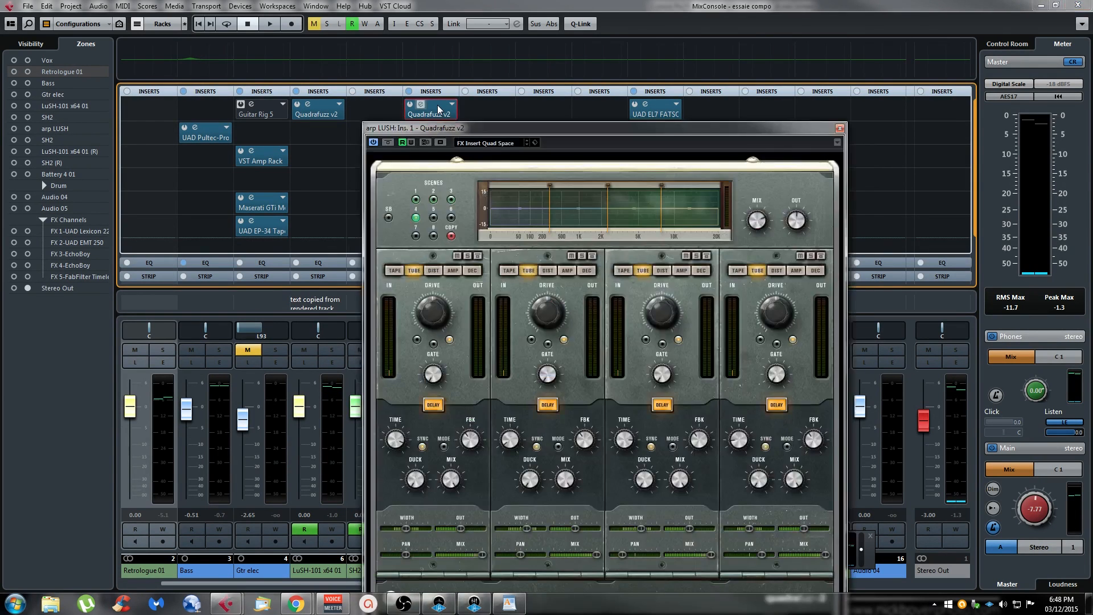
double_click(438, 108)
double_click(438, 108)
double_click(438, 108)
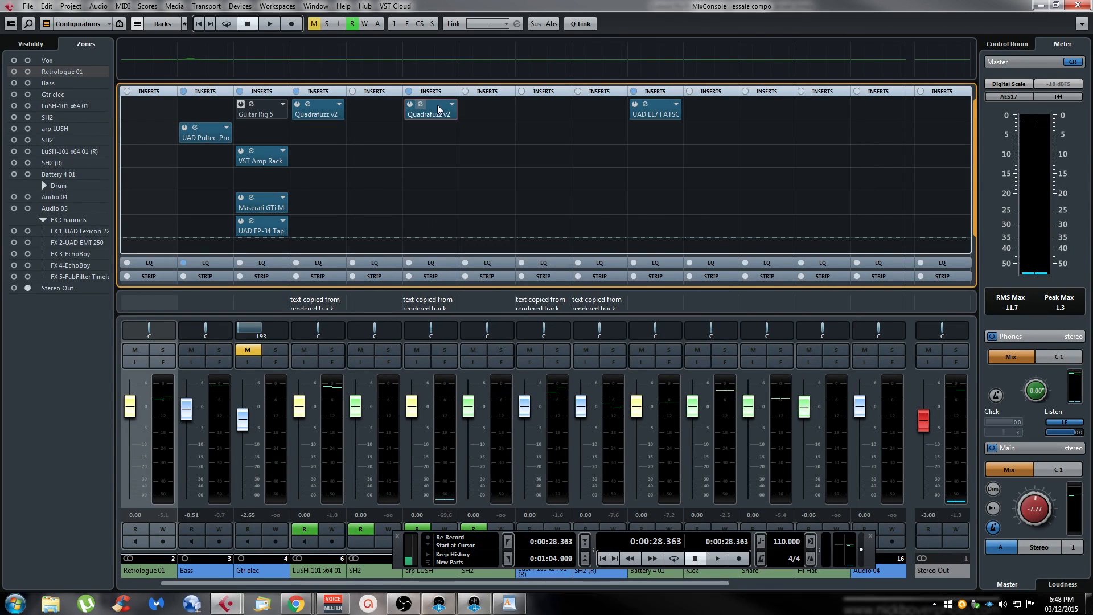
double_click(438, 109)
left_click(838, 129)
Return to the project window and show the VST Cloud options, VST Connect and VST Transit
key("F3")
left_click(403, 7)
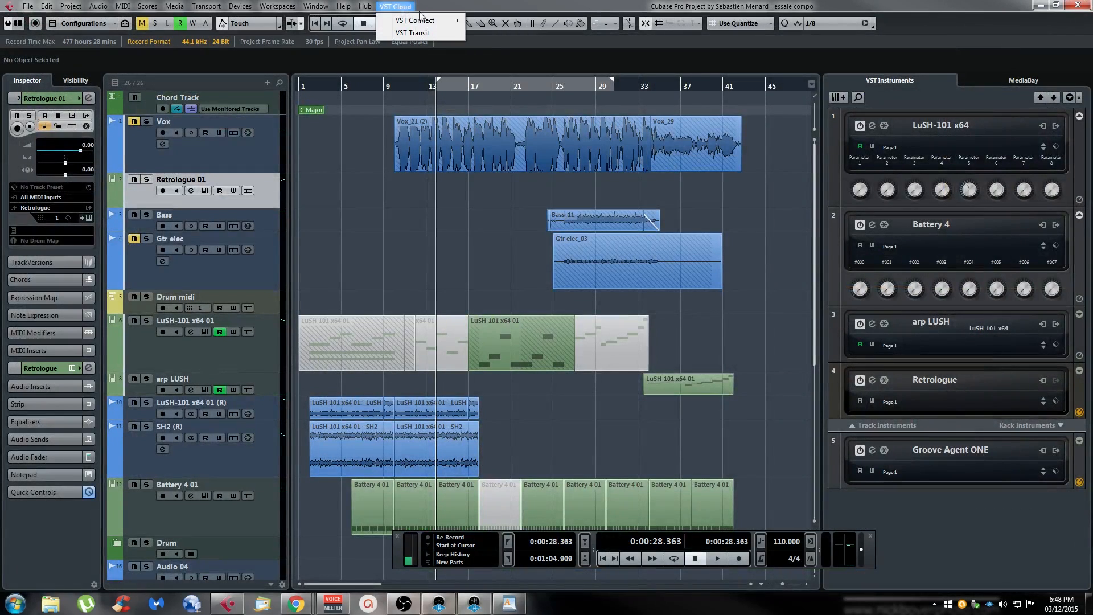
left_click(454, 274)
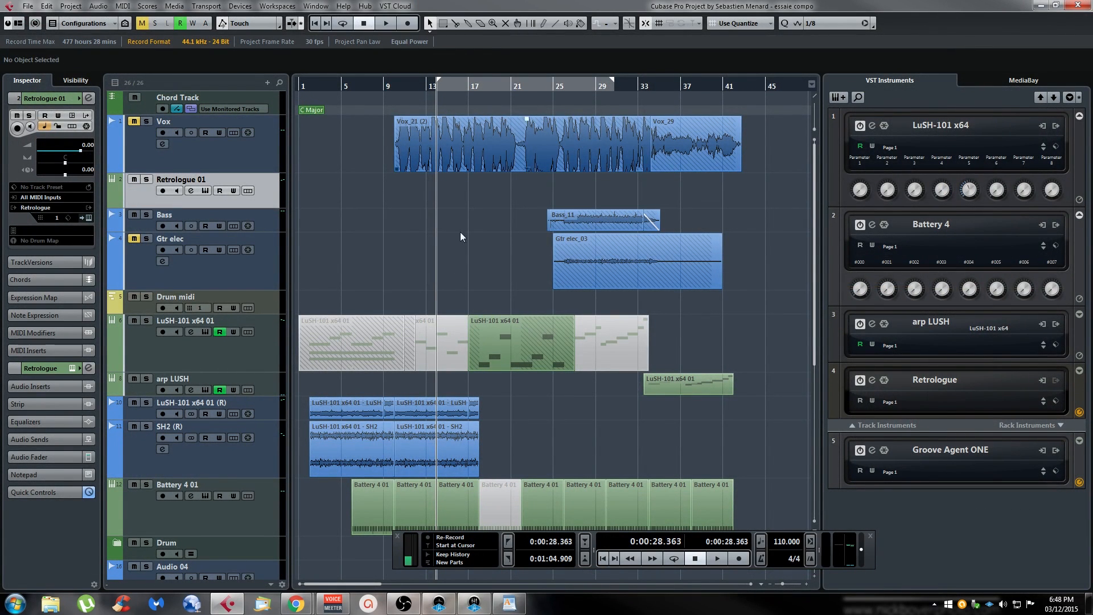
left_click(399, 7)
left_click(435, 251)
Open the Add Audio Track dialog, examine its output routing choices and track count control, and cancel without adding a track
key("alt+a")
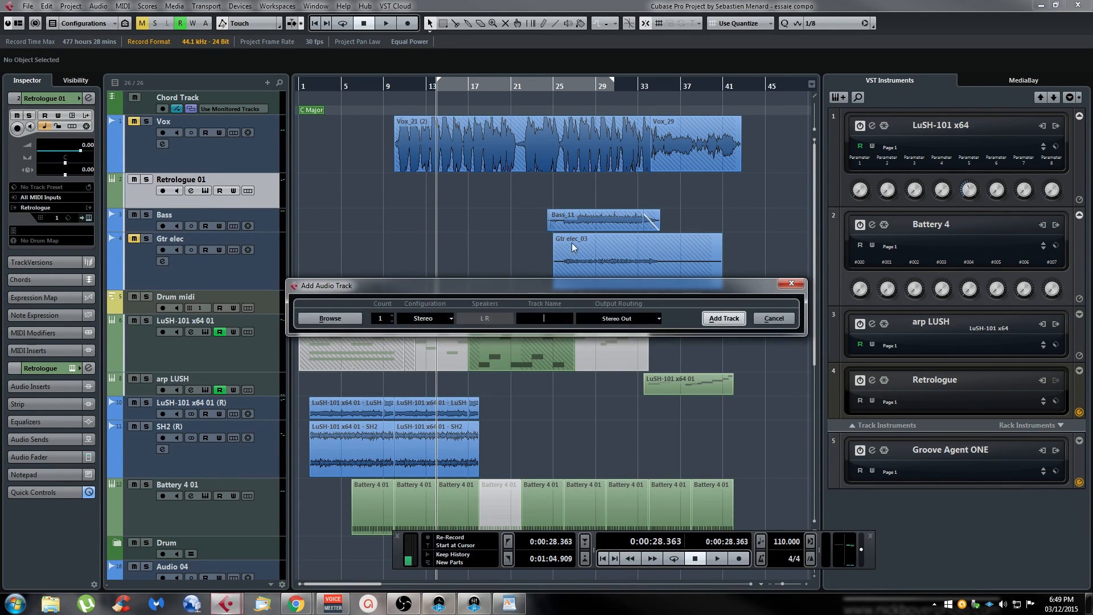
left_click_drag(546, 286, 521, 131)
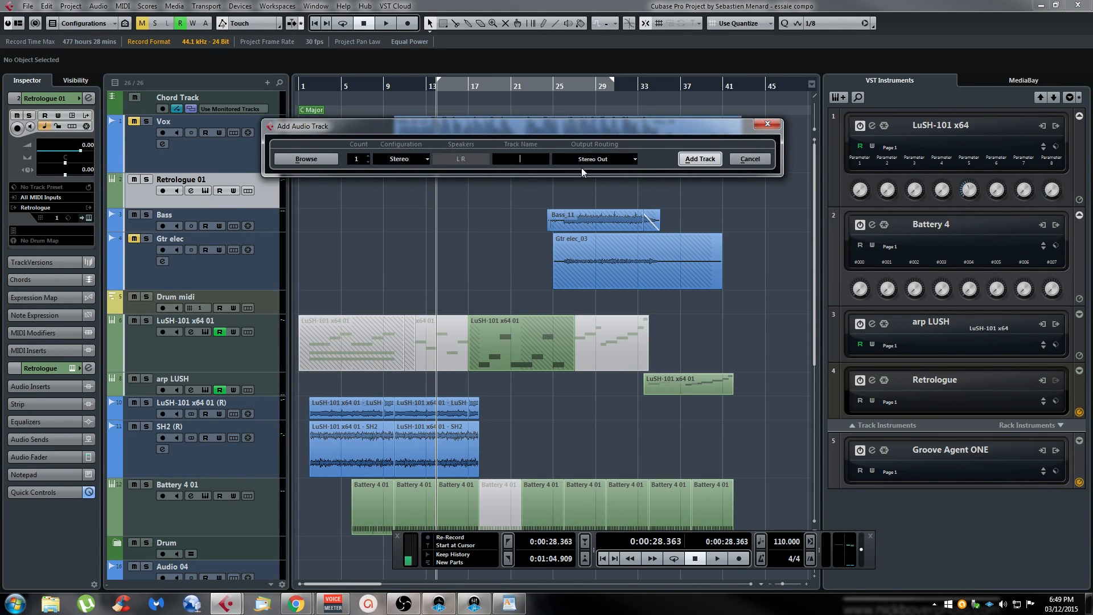
left_click(598, 161)
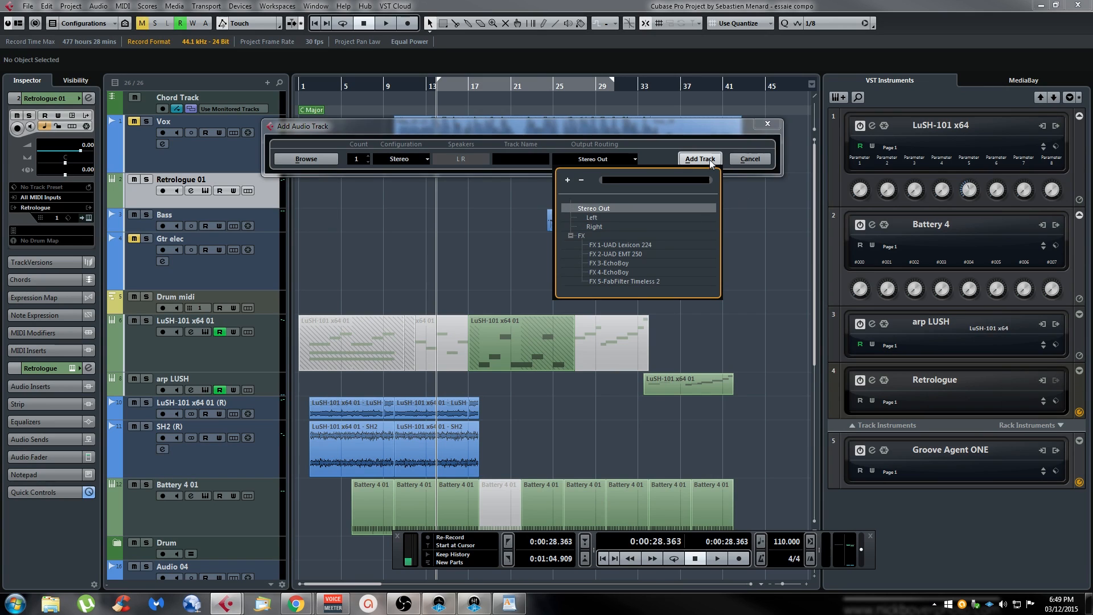
left_click(672, 126)
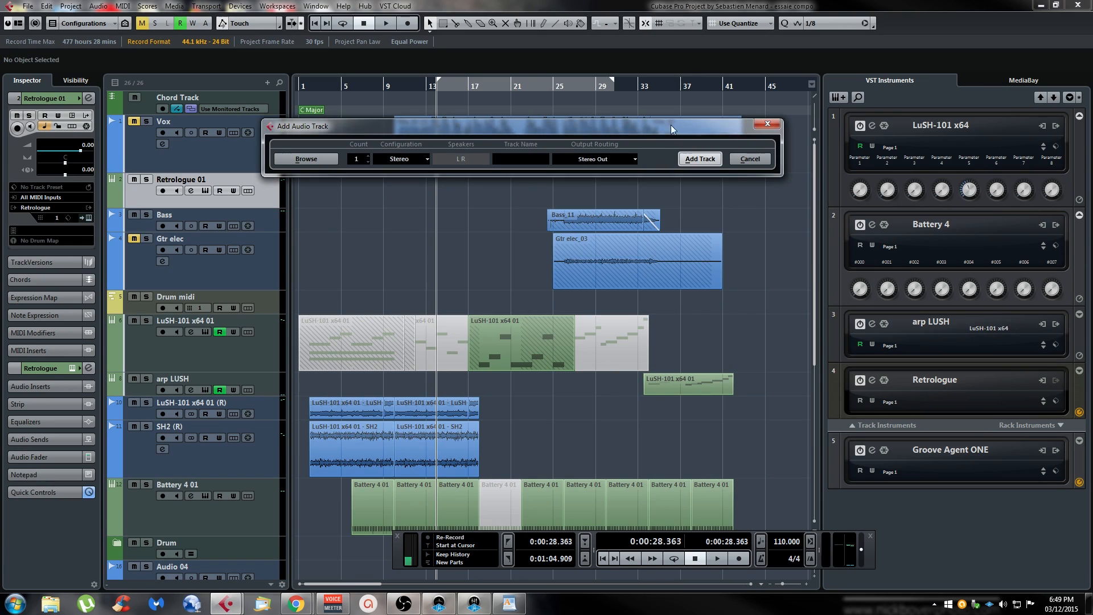
left_click(606, 160)
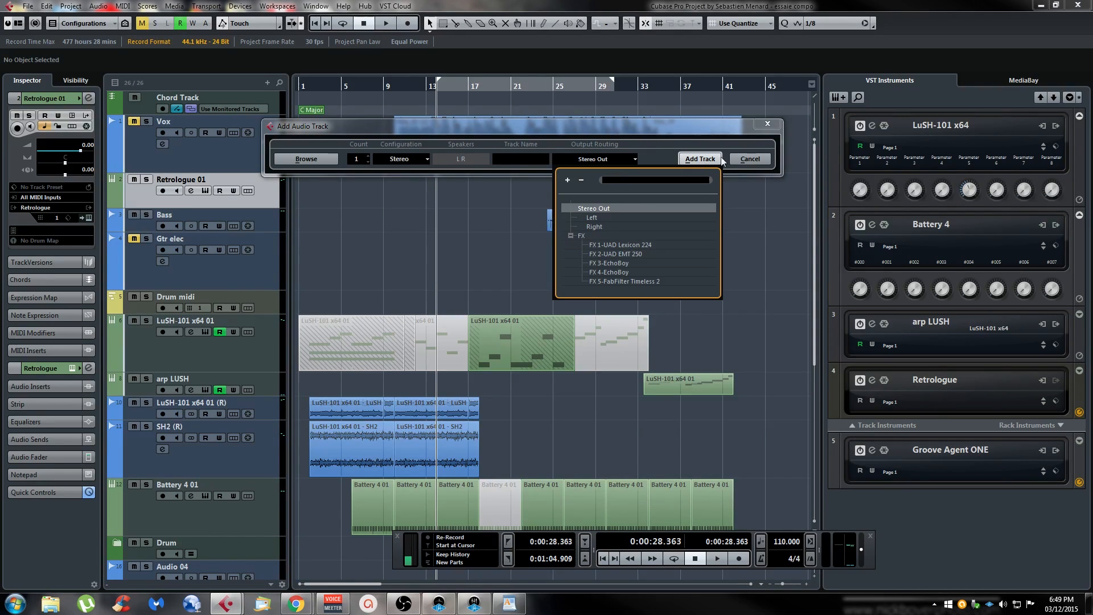
left_click(702, 134)
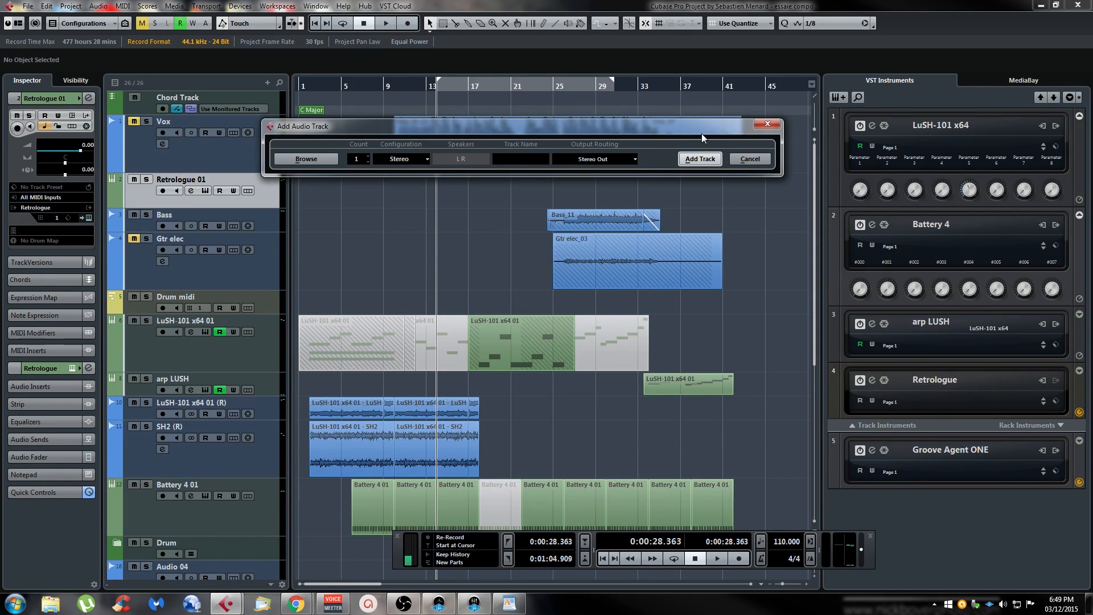
left_click(368, 156)
left_click(367, 162)
left_click(750, 159)
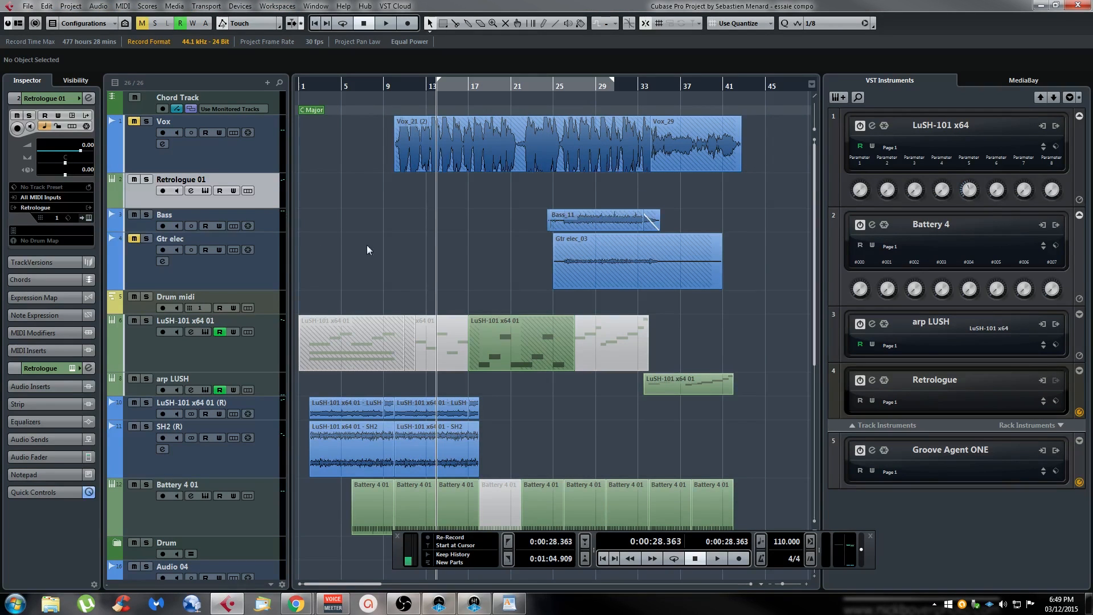
Add one stereo group channel below Retrologue 01, routed to Stereo Out and created outside the folder, and delete it again
right_click(258, 203)
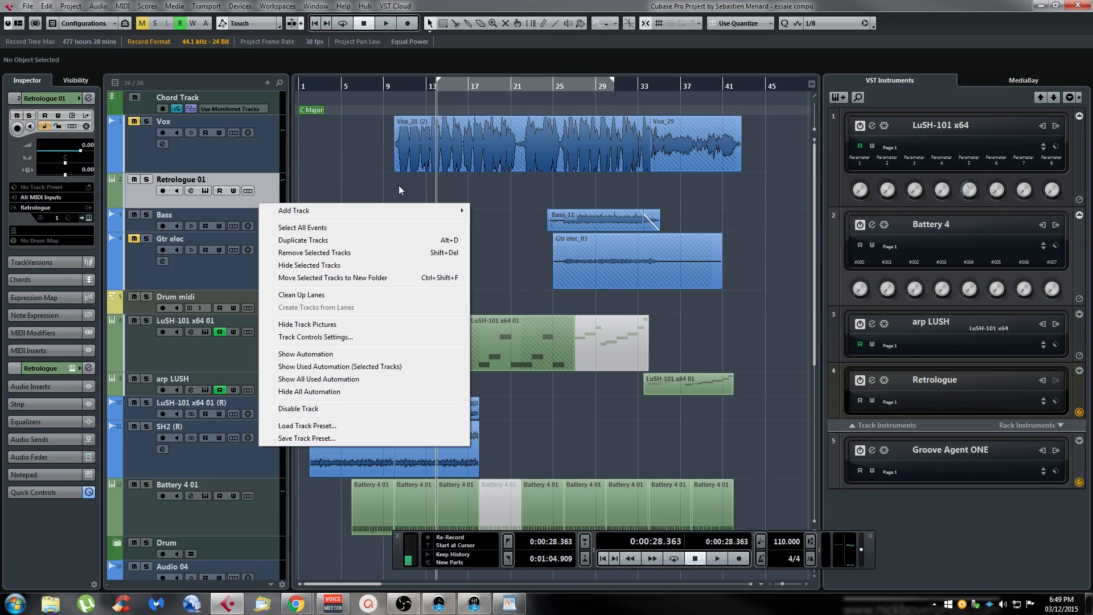
mouse_move(375, 212)
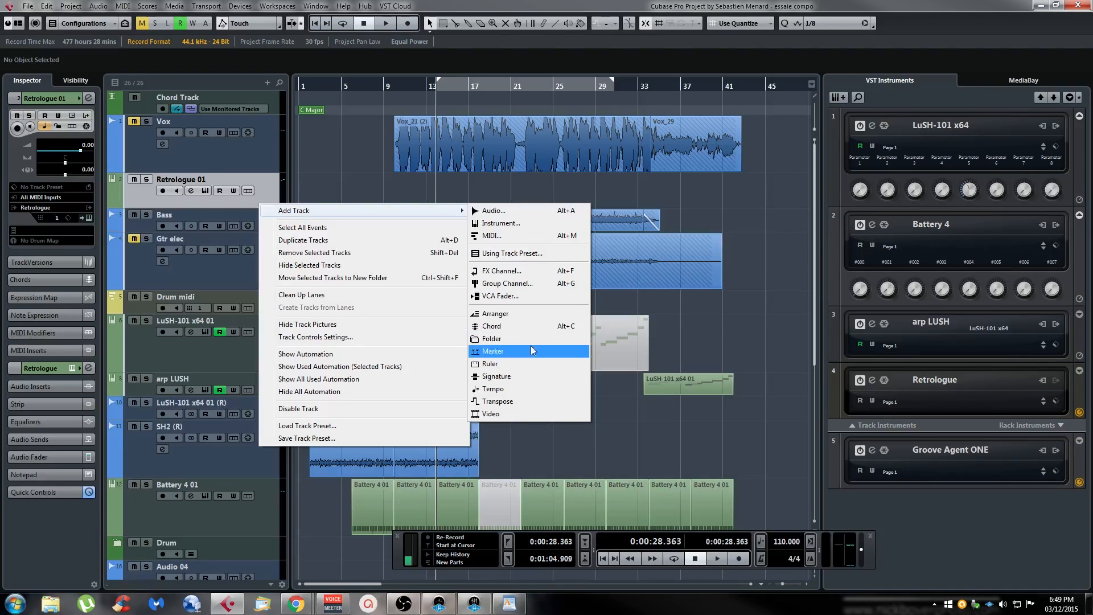
left_click(538, 284)
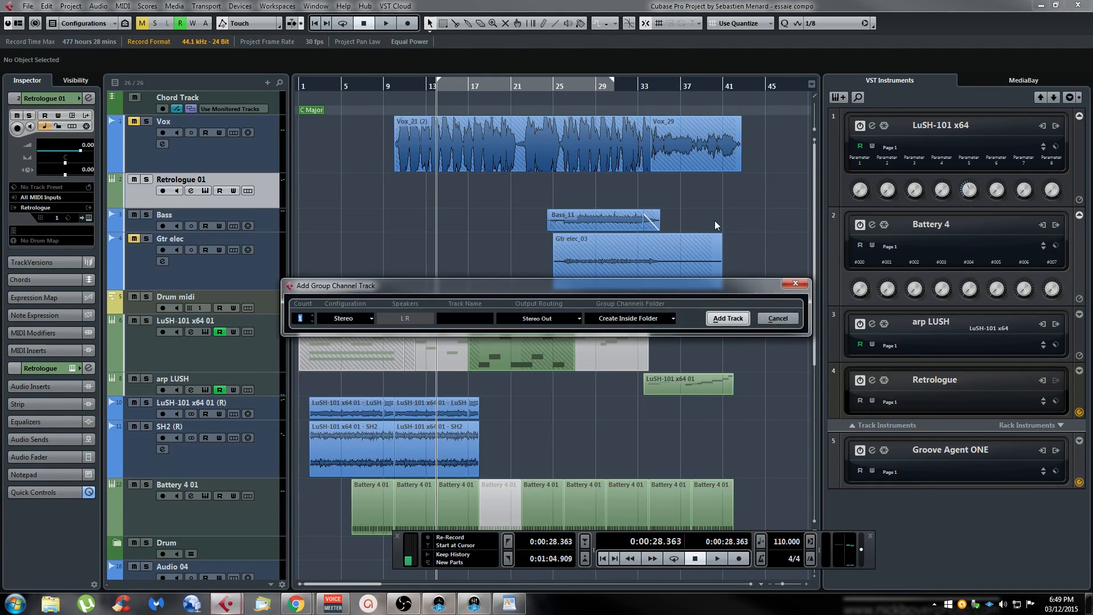
left_click_drag(433, 289, 432, 140)
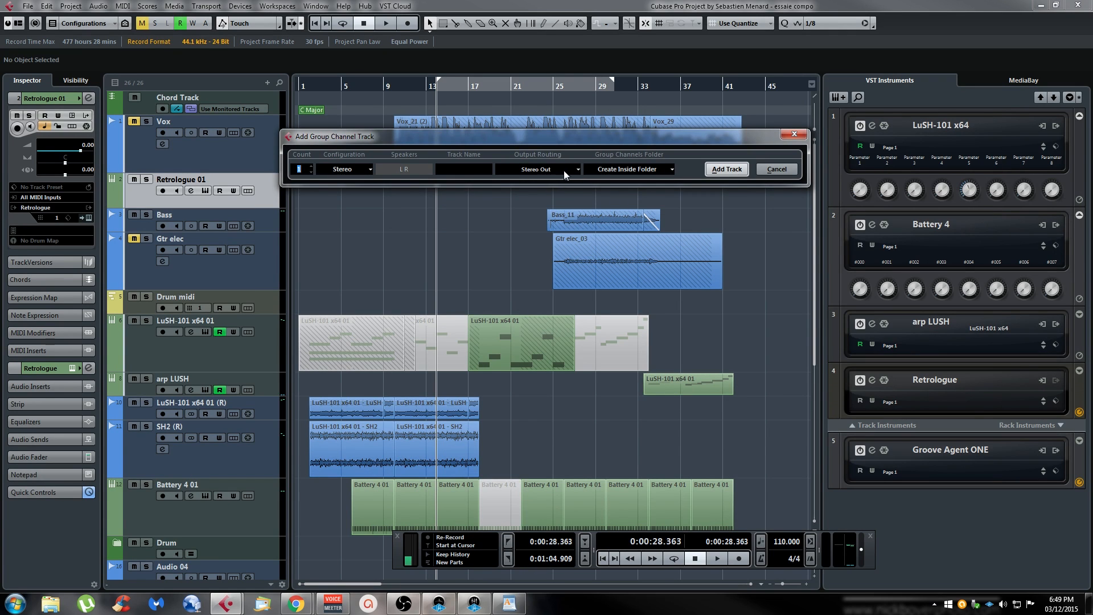
left_click(633, 169)
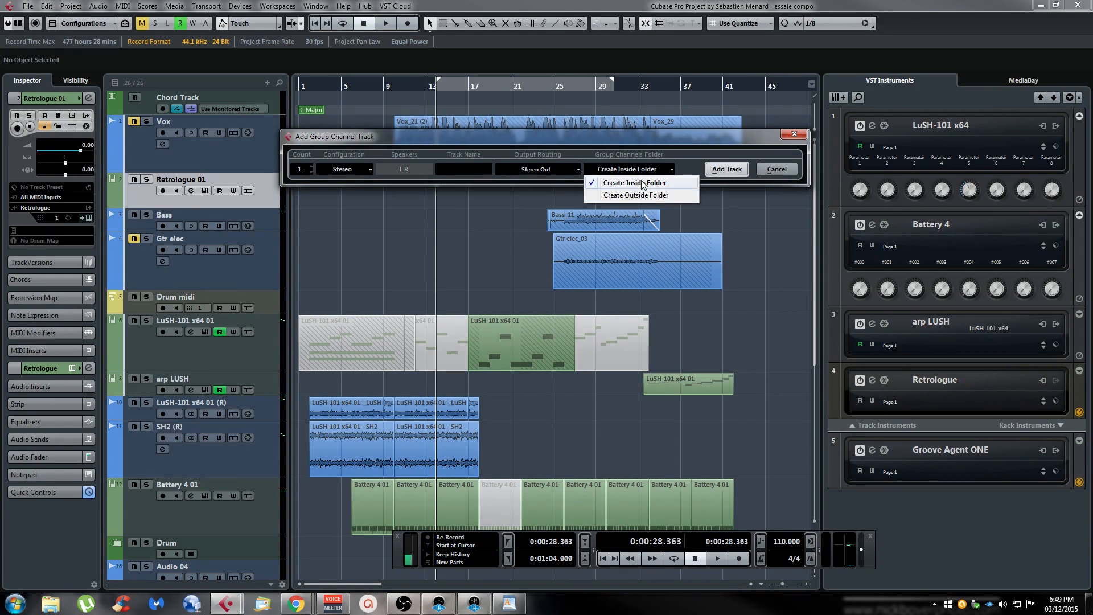
left_click(610, 197)
left_click(726, 169)
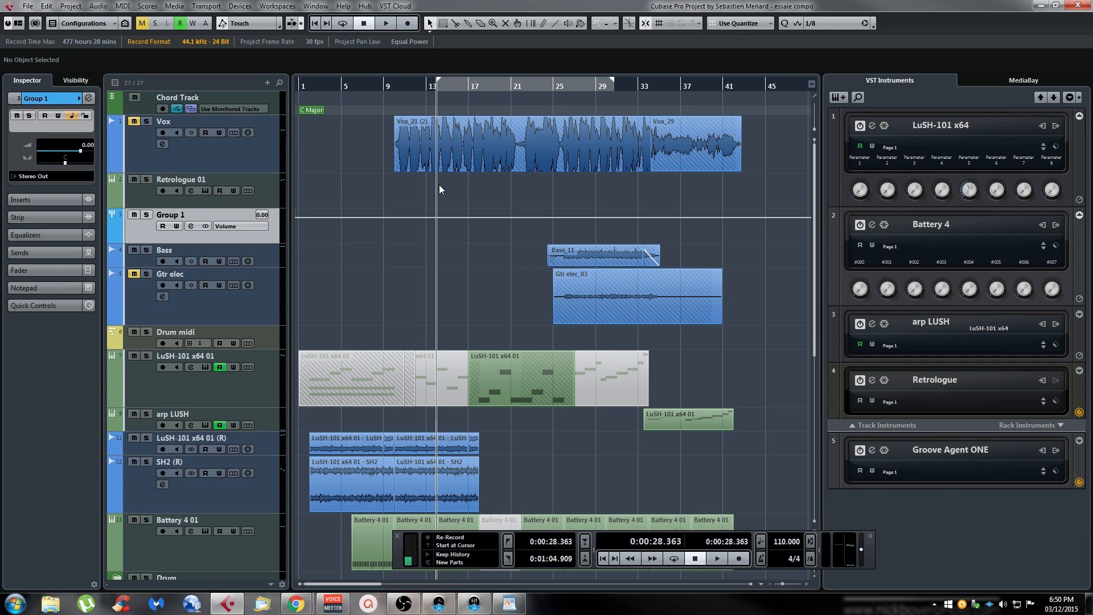
key("Delete")
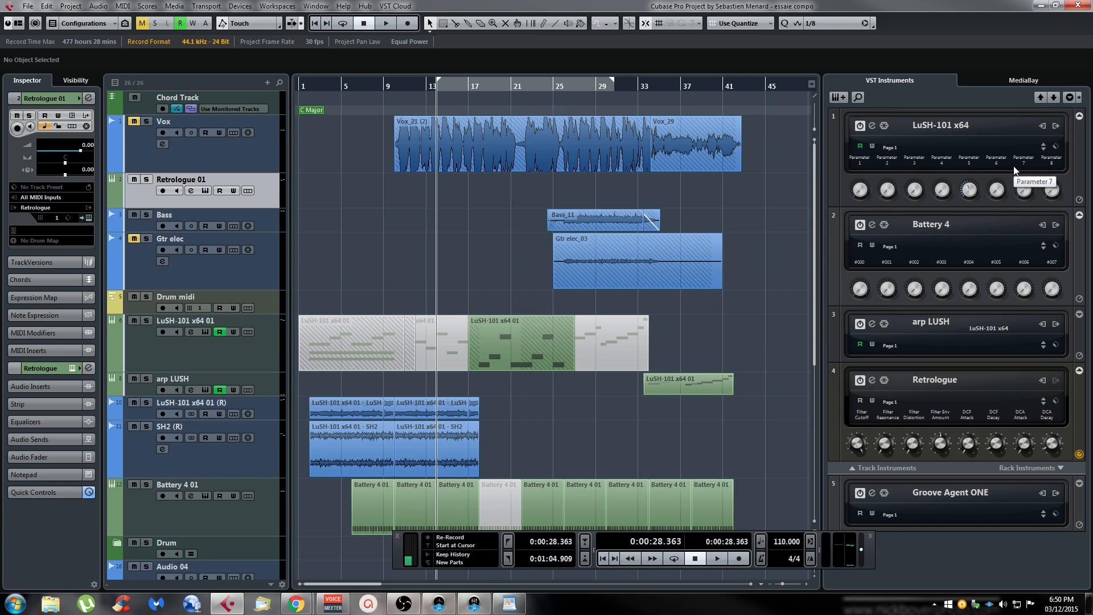
Hide the VST Instruments rack and show the VST Cloud options, VST Connect and VST Transit, once more
key("F11")
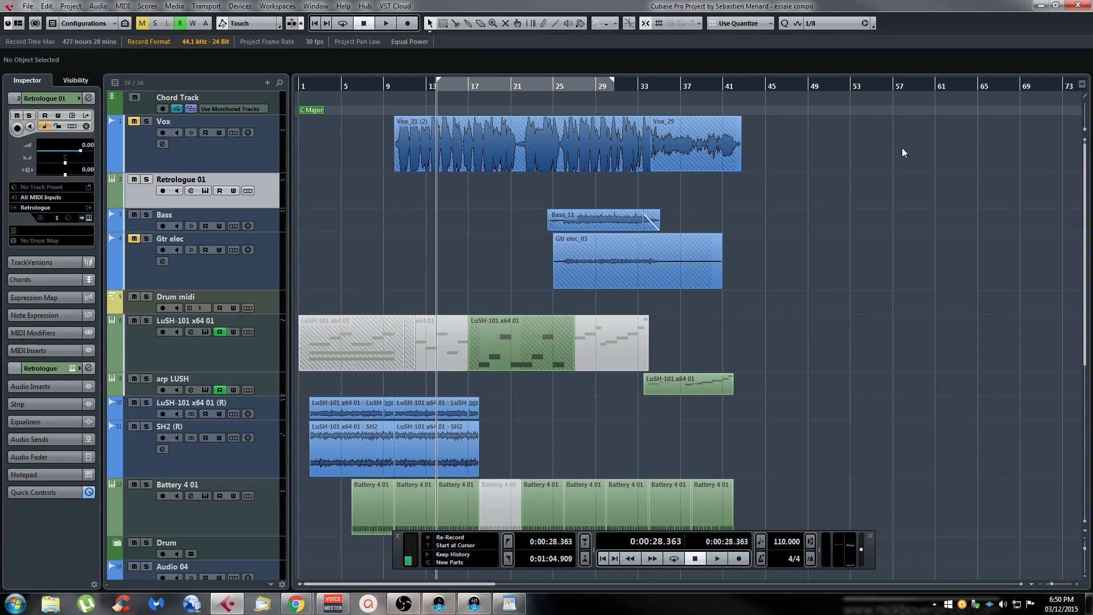
left_click(404, 7)
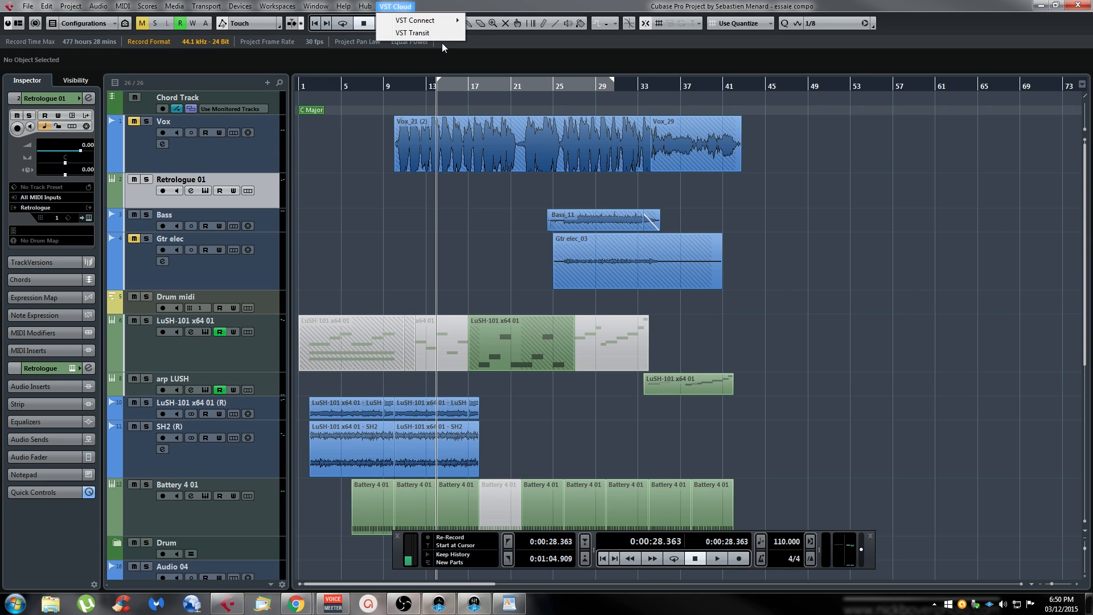
left_click(904, 261)
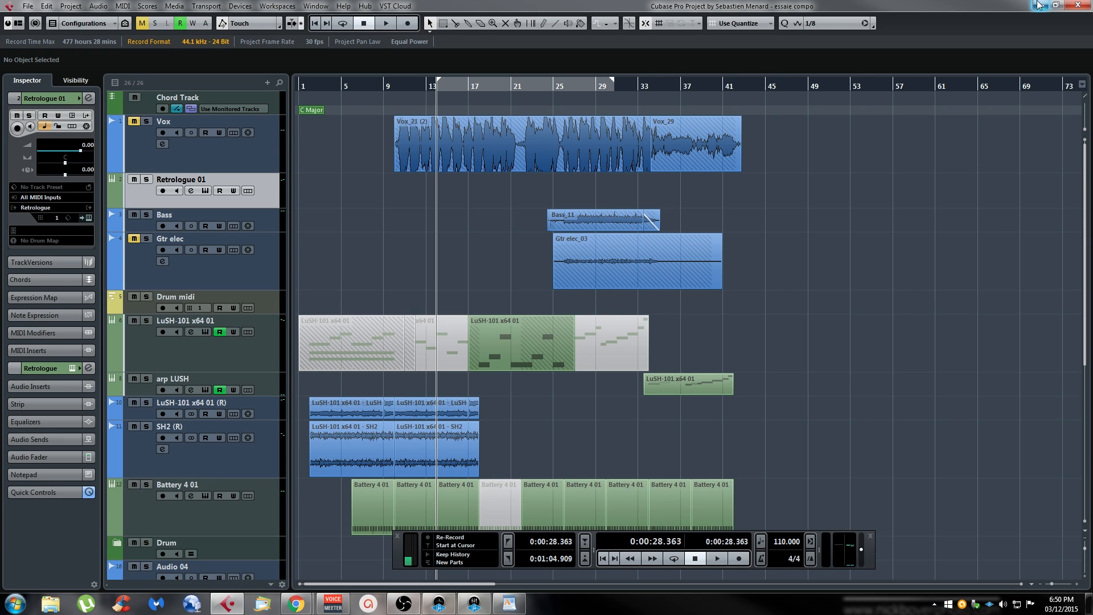